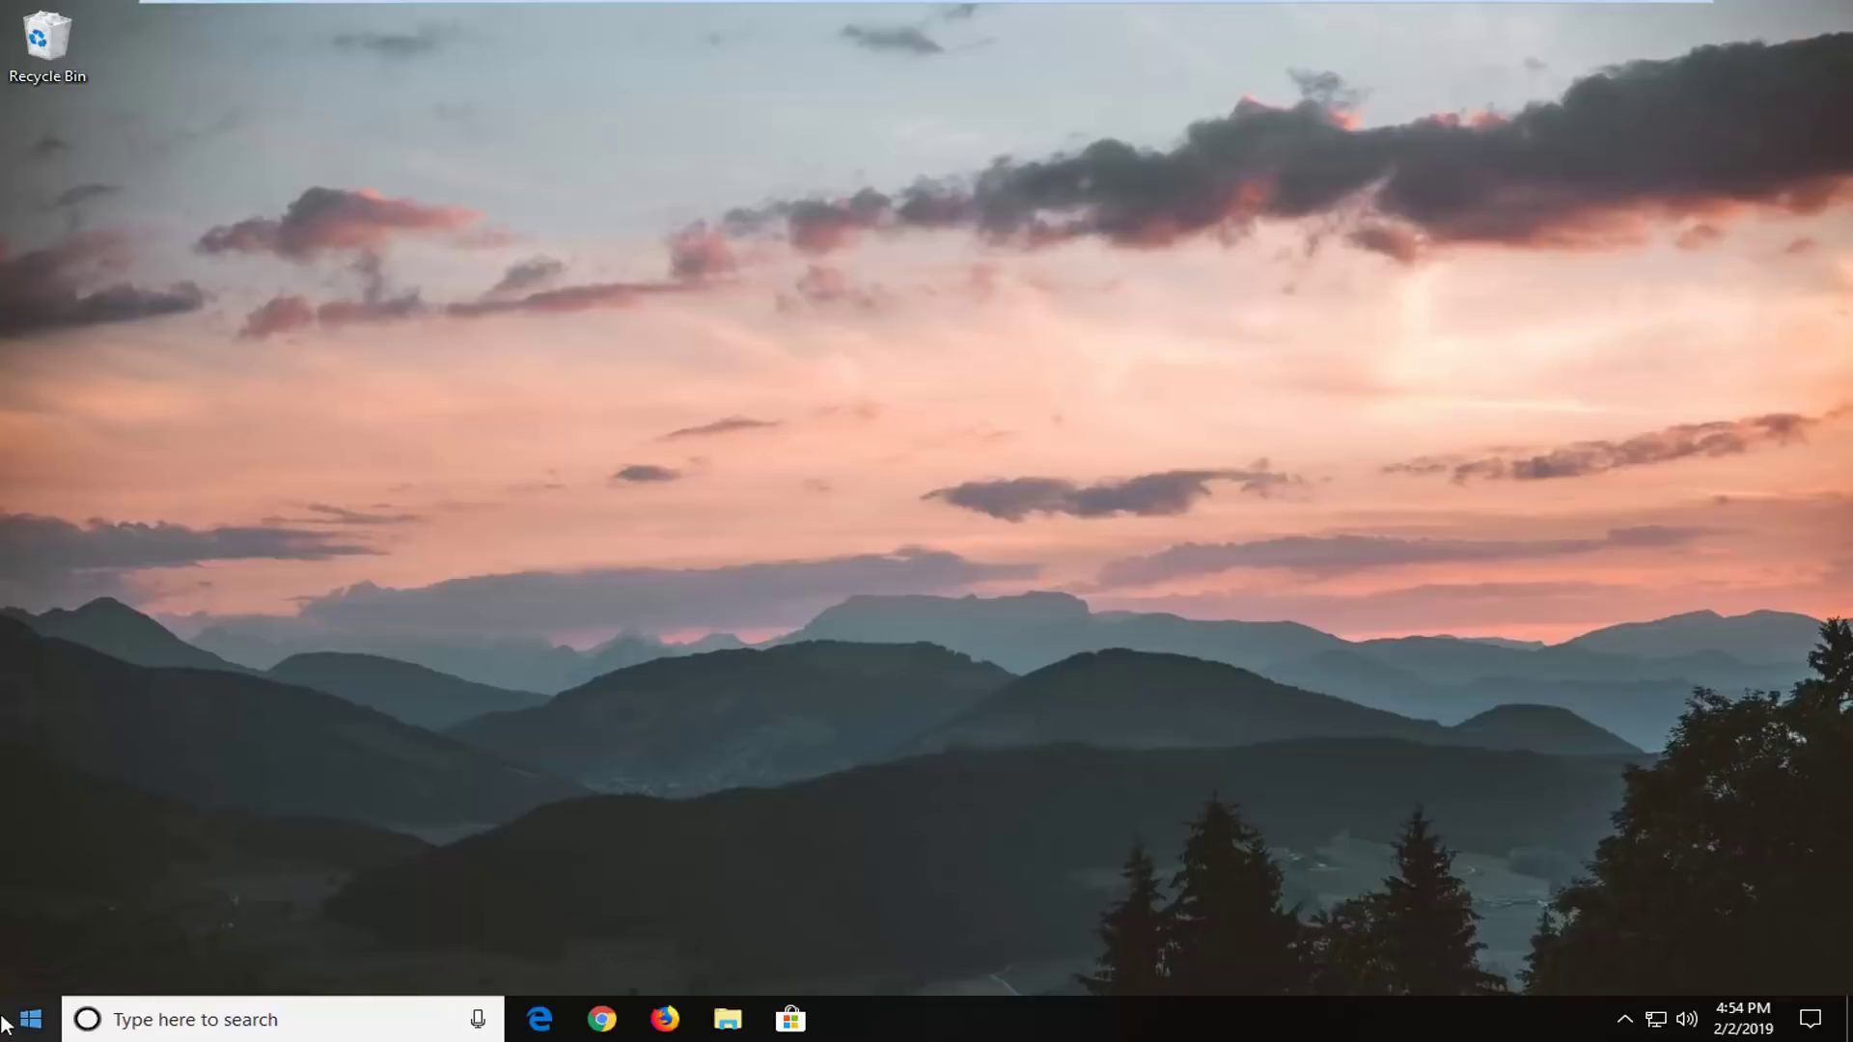
- Search the Start menu for cmd and run Command Prompt as administrator
click(7, 1020)
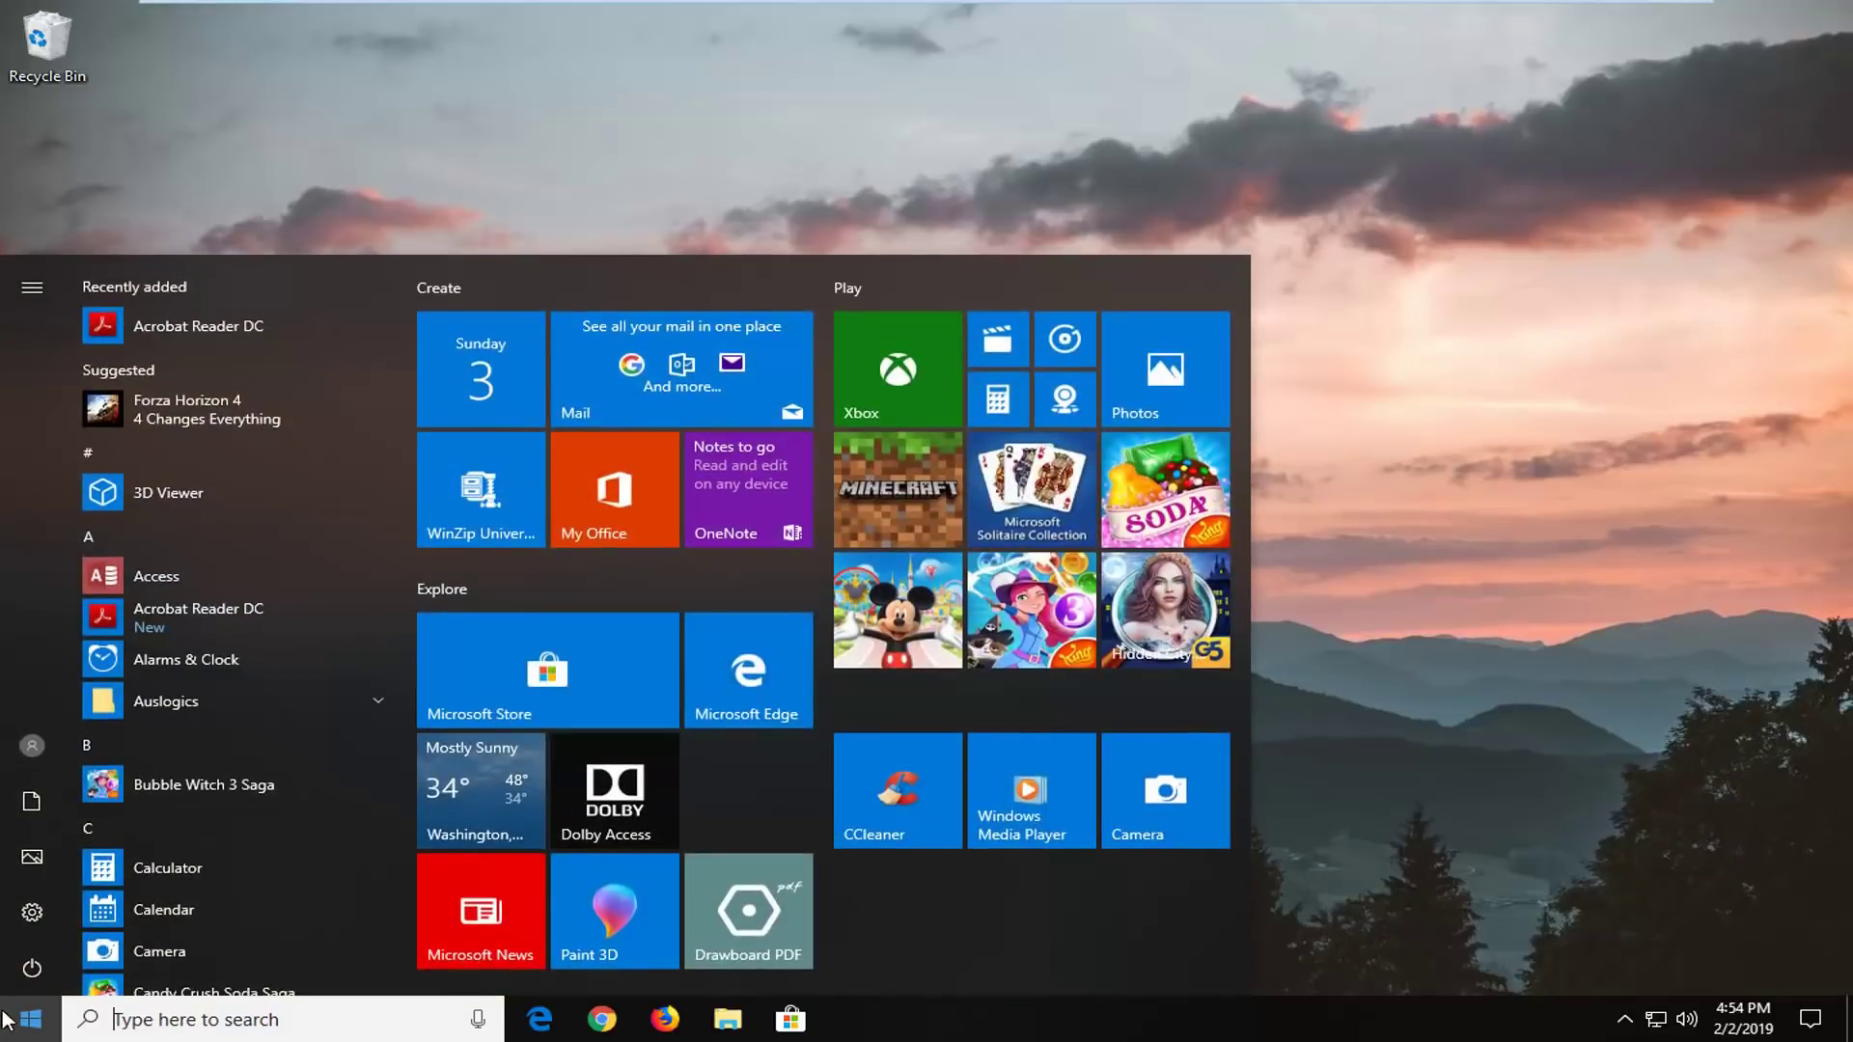
text(cmd)
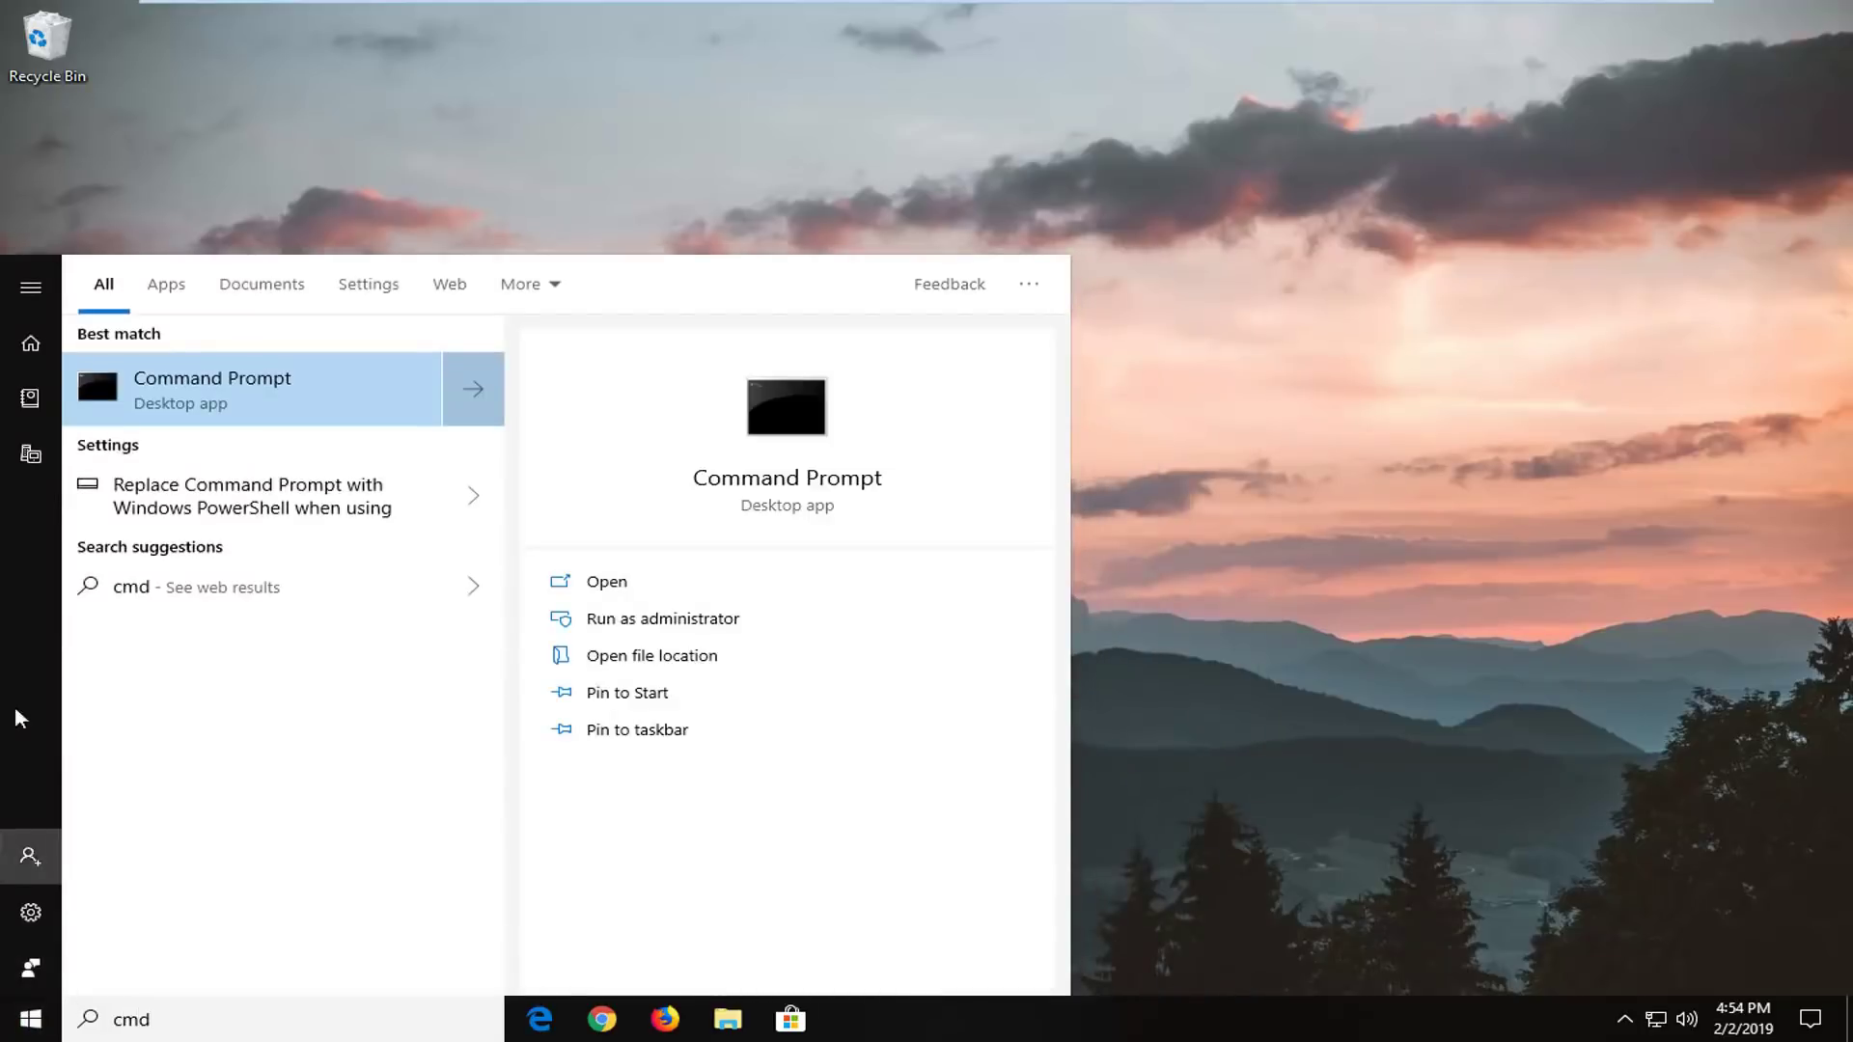
right_click(233, 390)
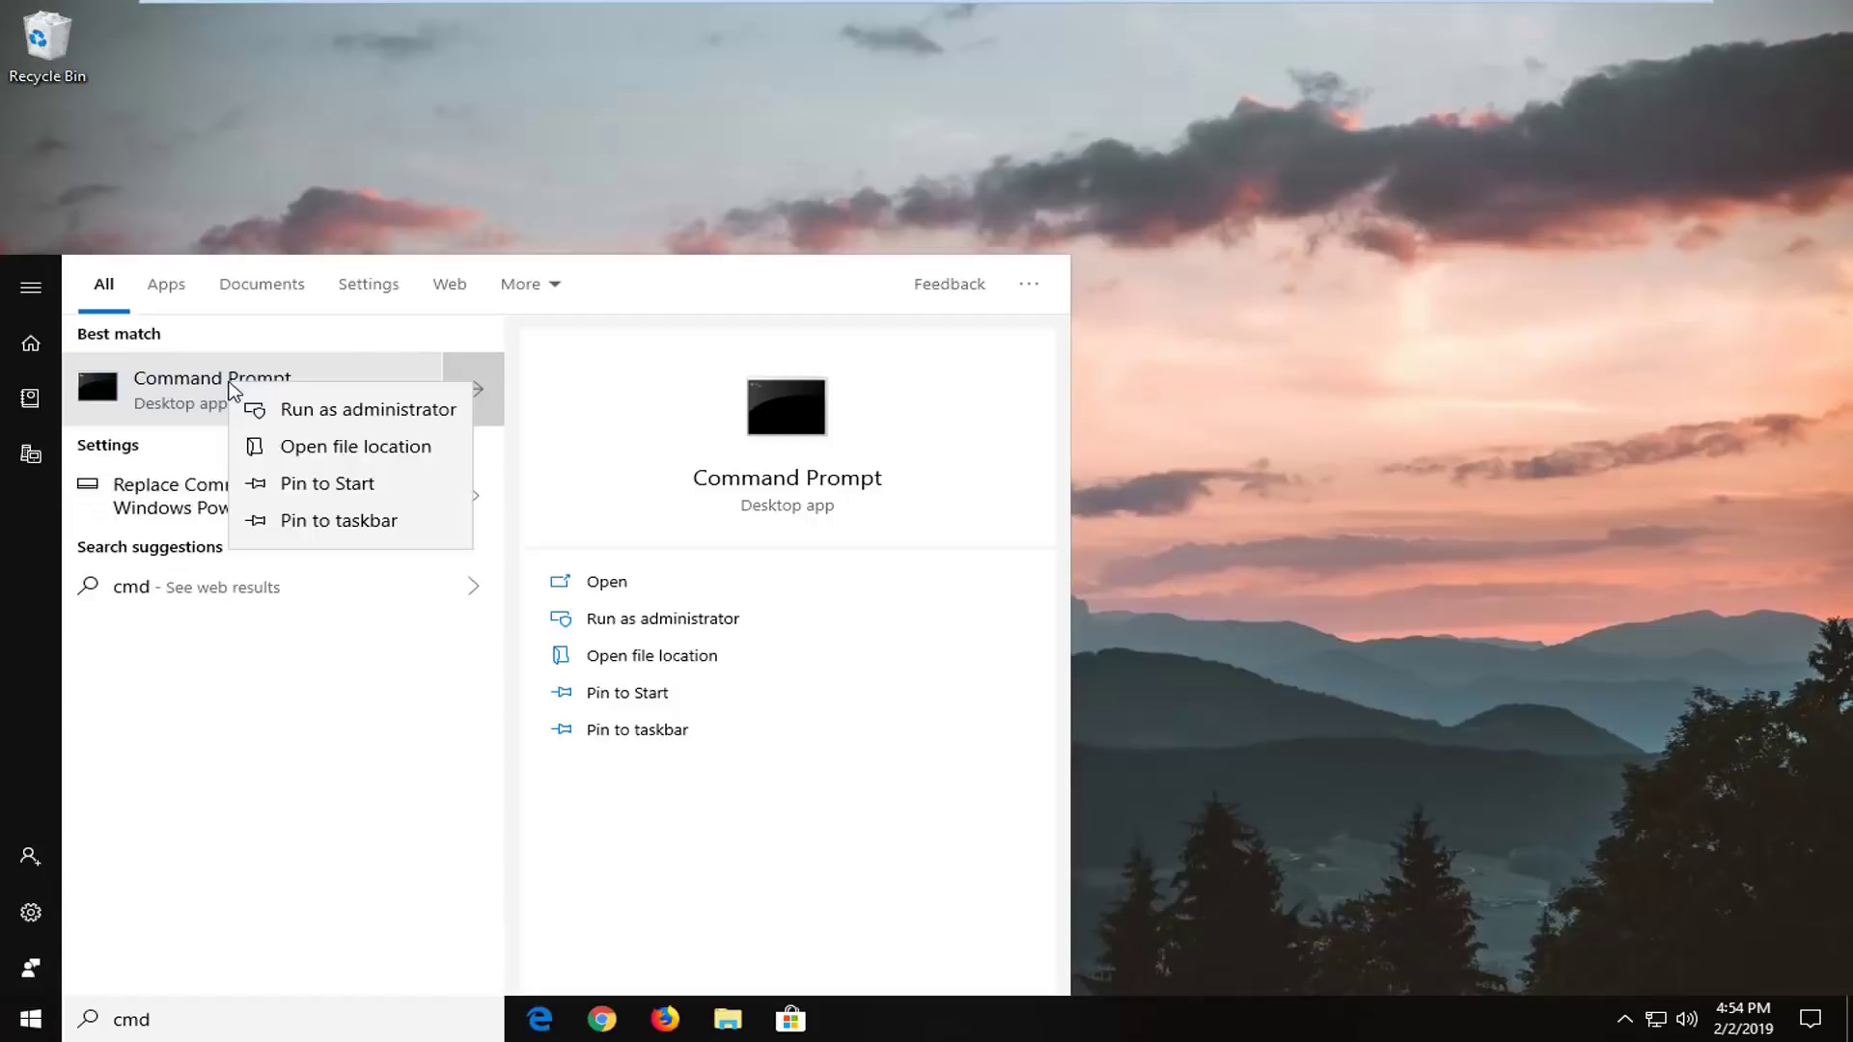
click(368, 411)
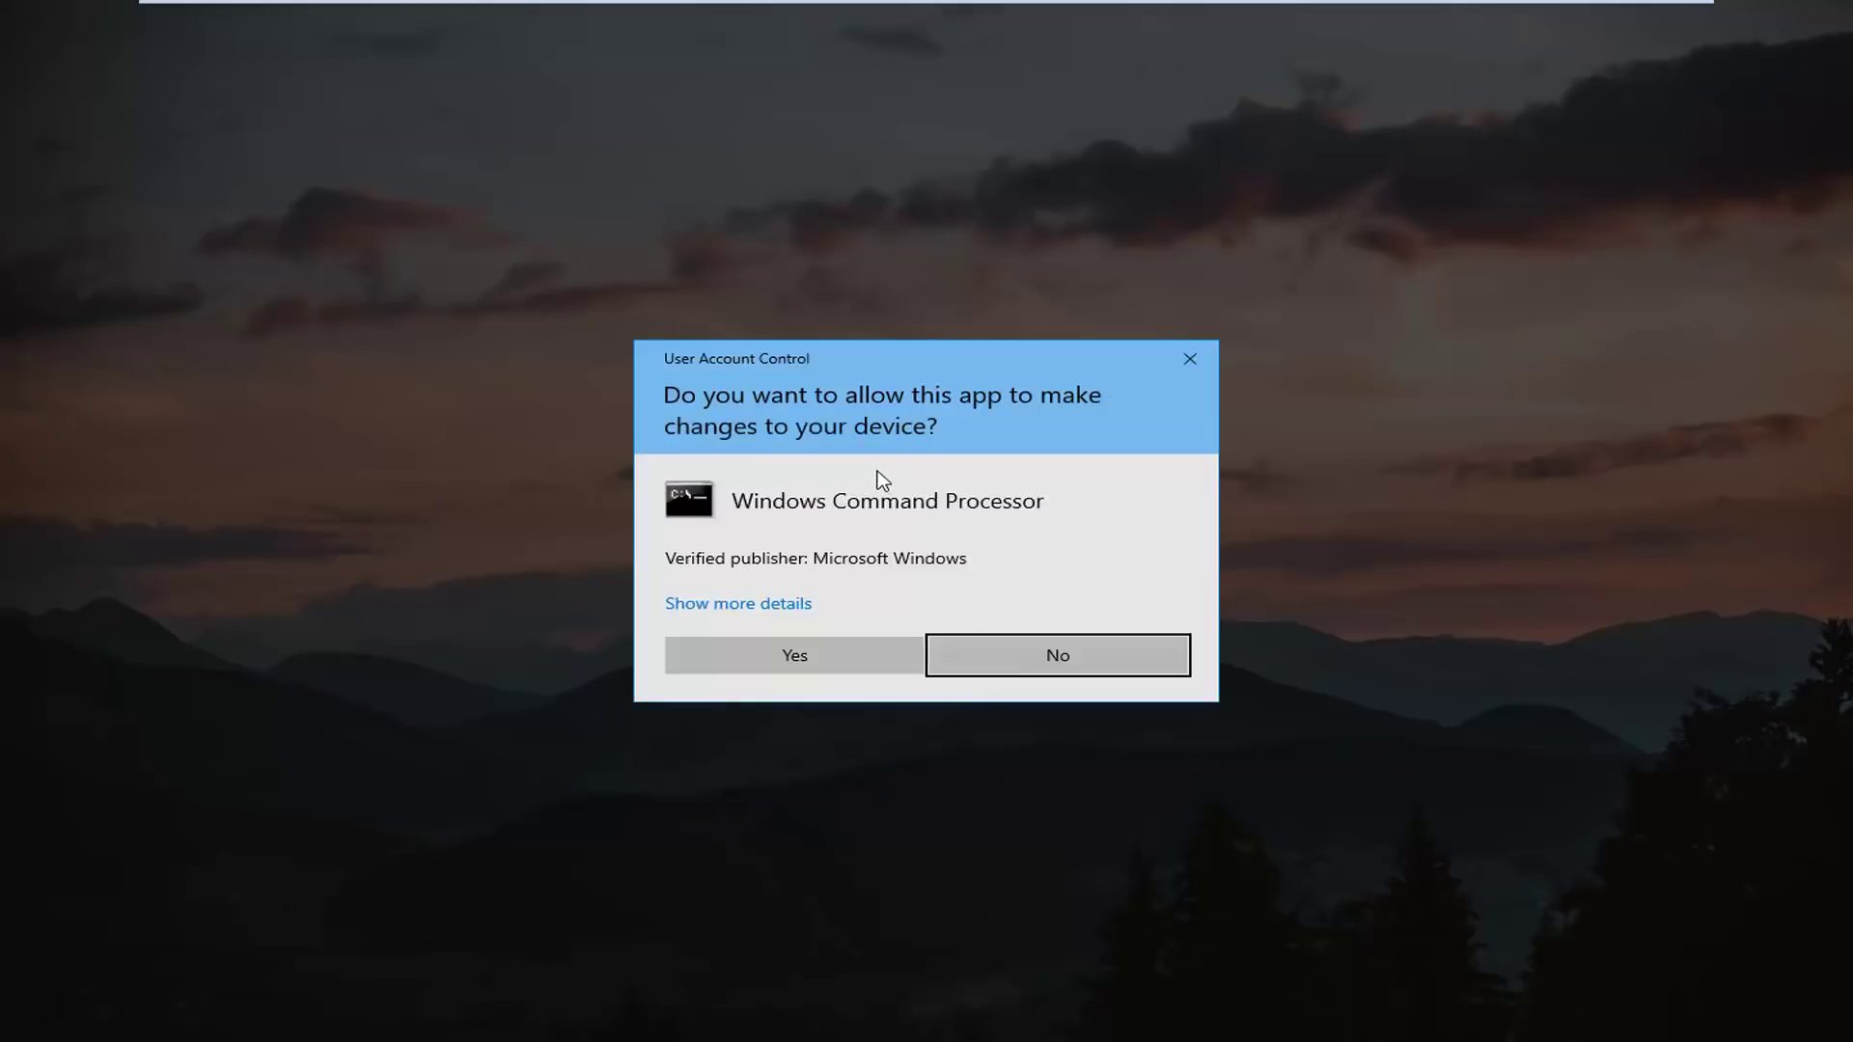
- Approve the UAC prompt and start typing 'net user ad' at the elevated system32 prompt
click(762, 662)
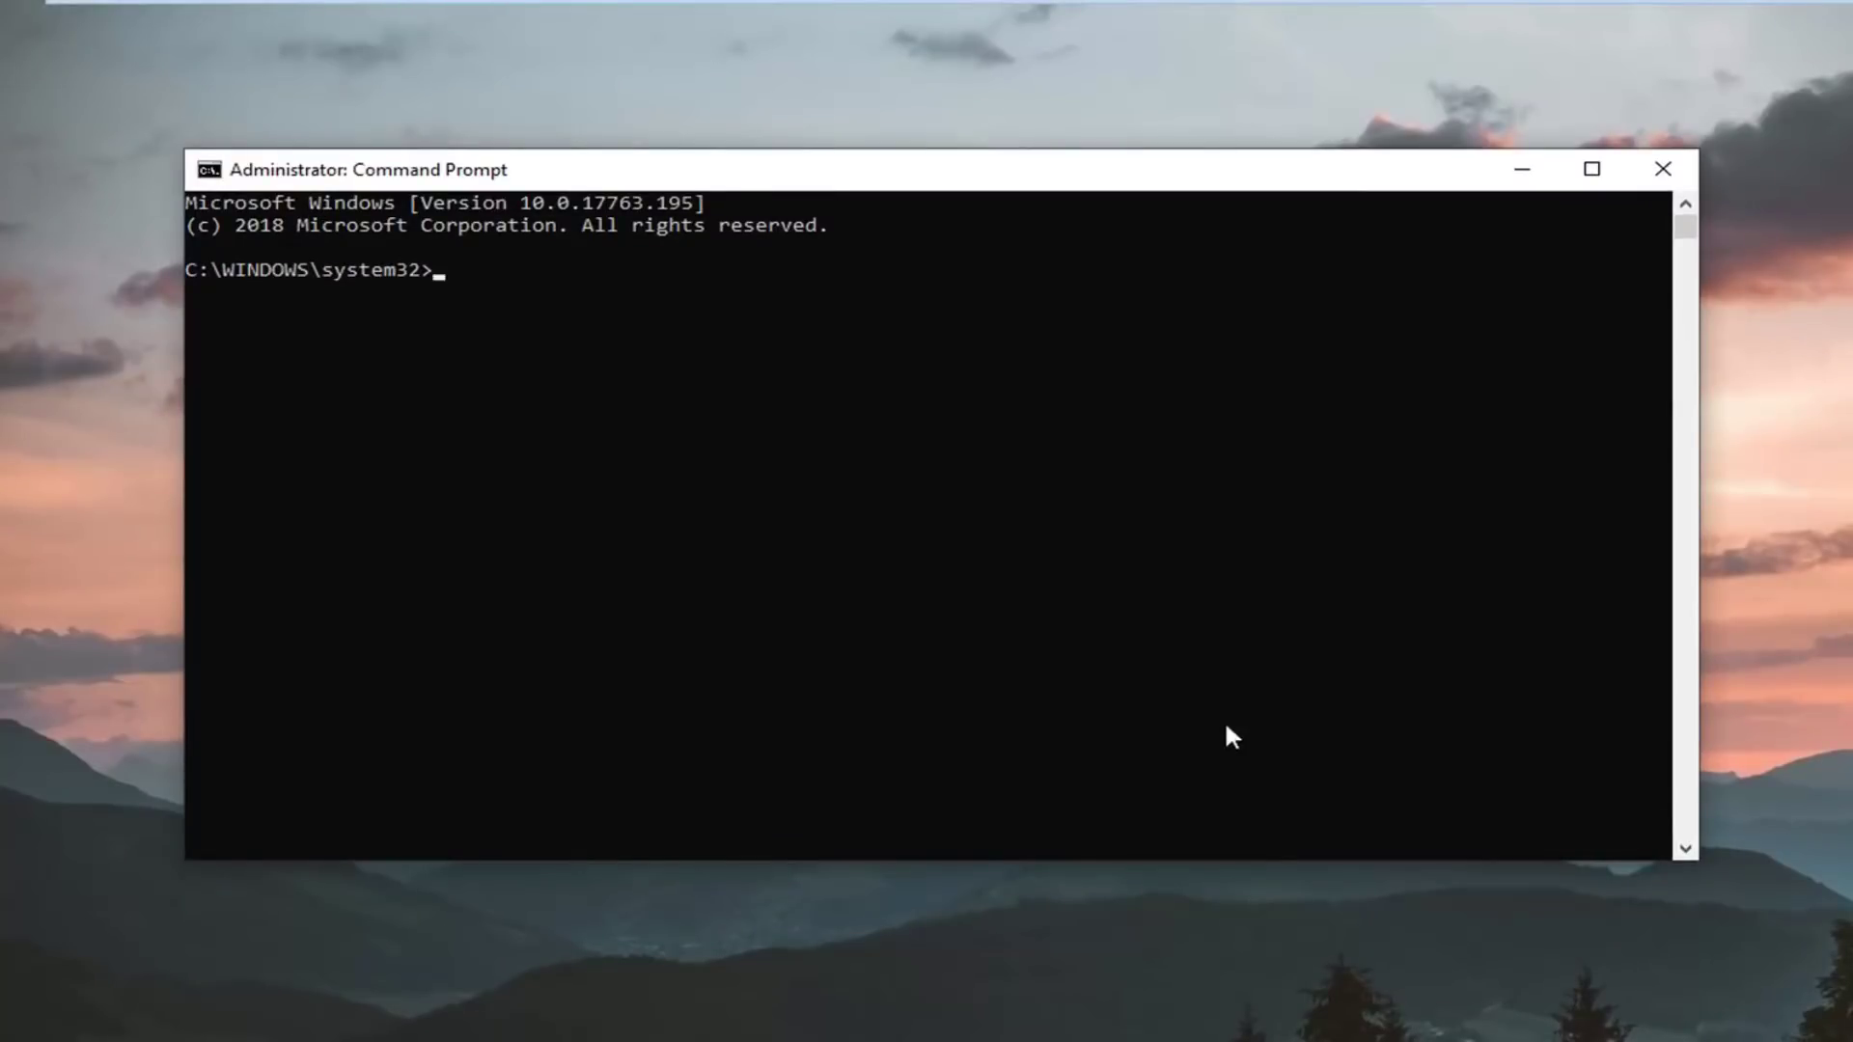
text(net user ad,m)
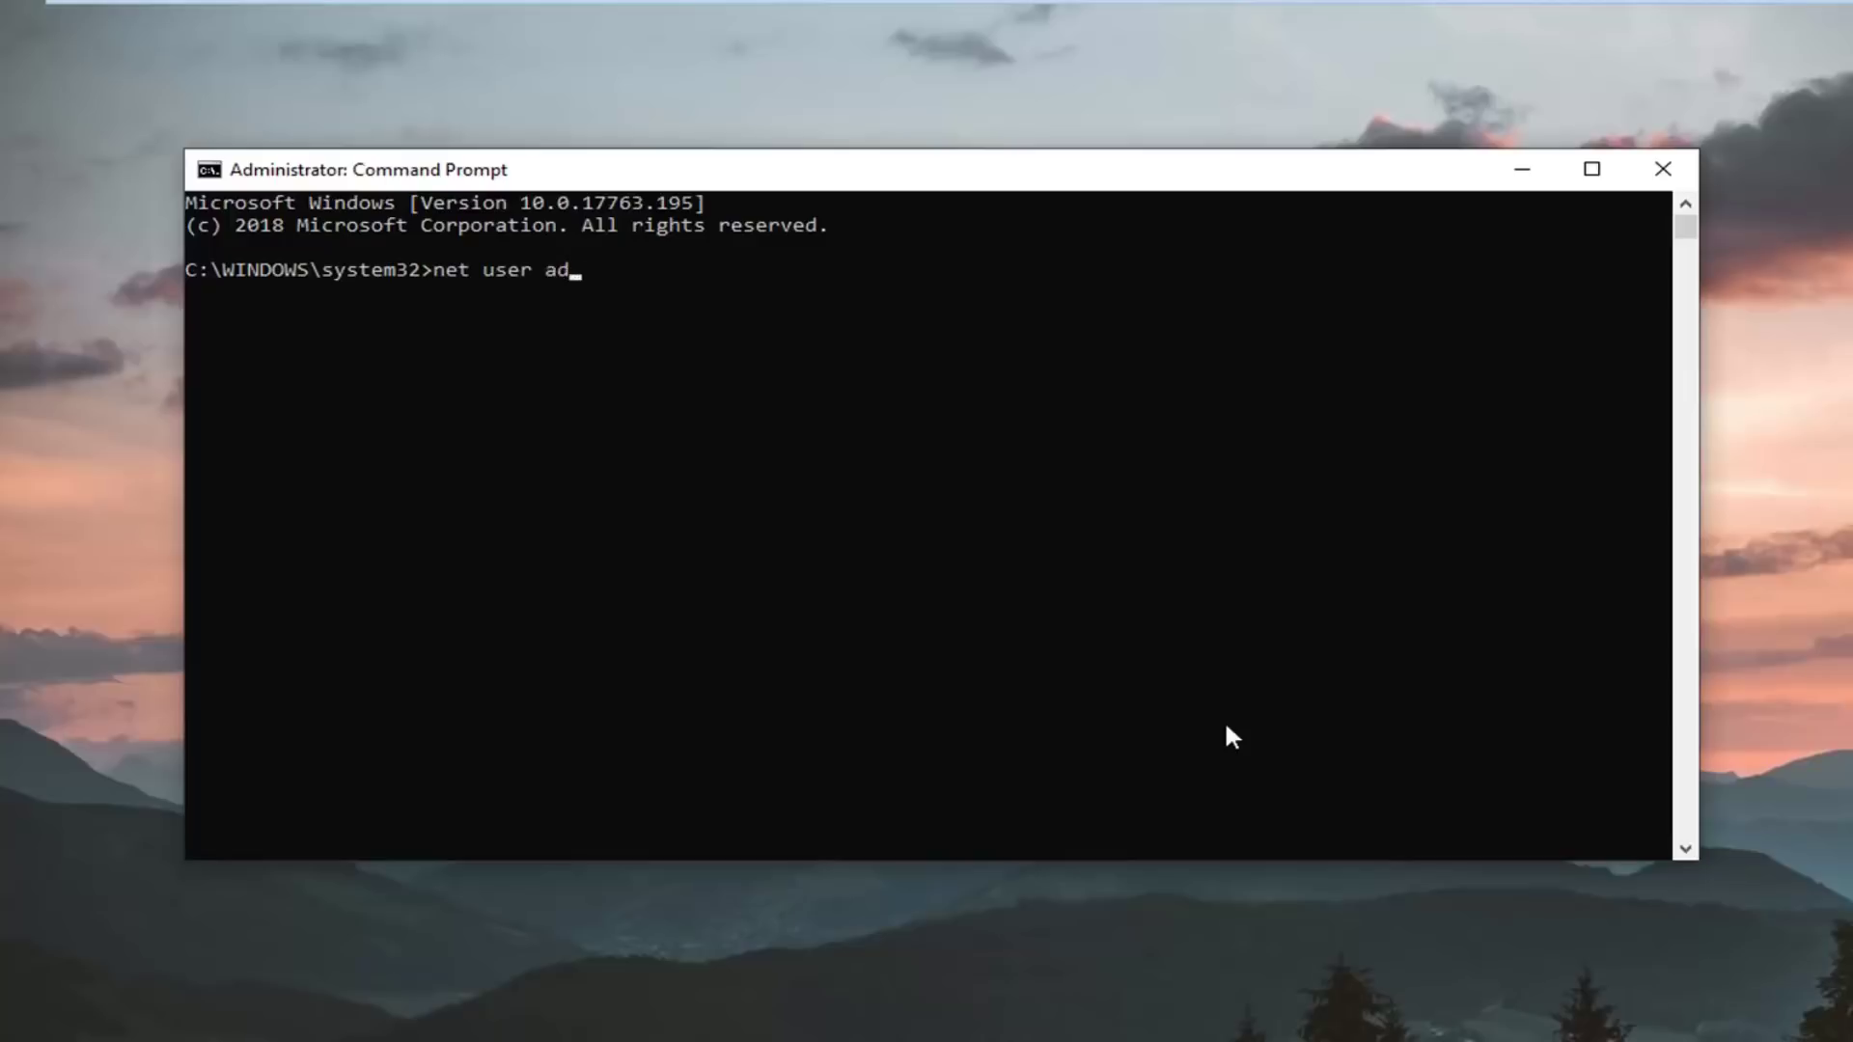
- Extend the prompt command to 'net user admin', deleting a mistyped character along the way
text(mini)
key(BackSpace)
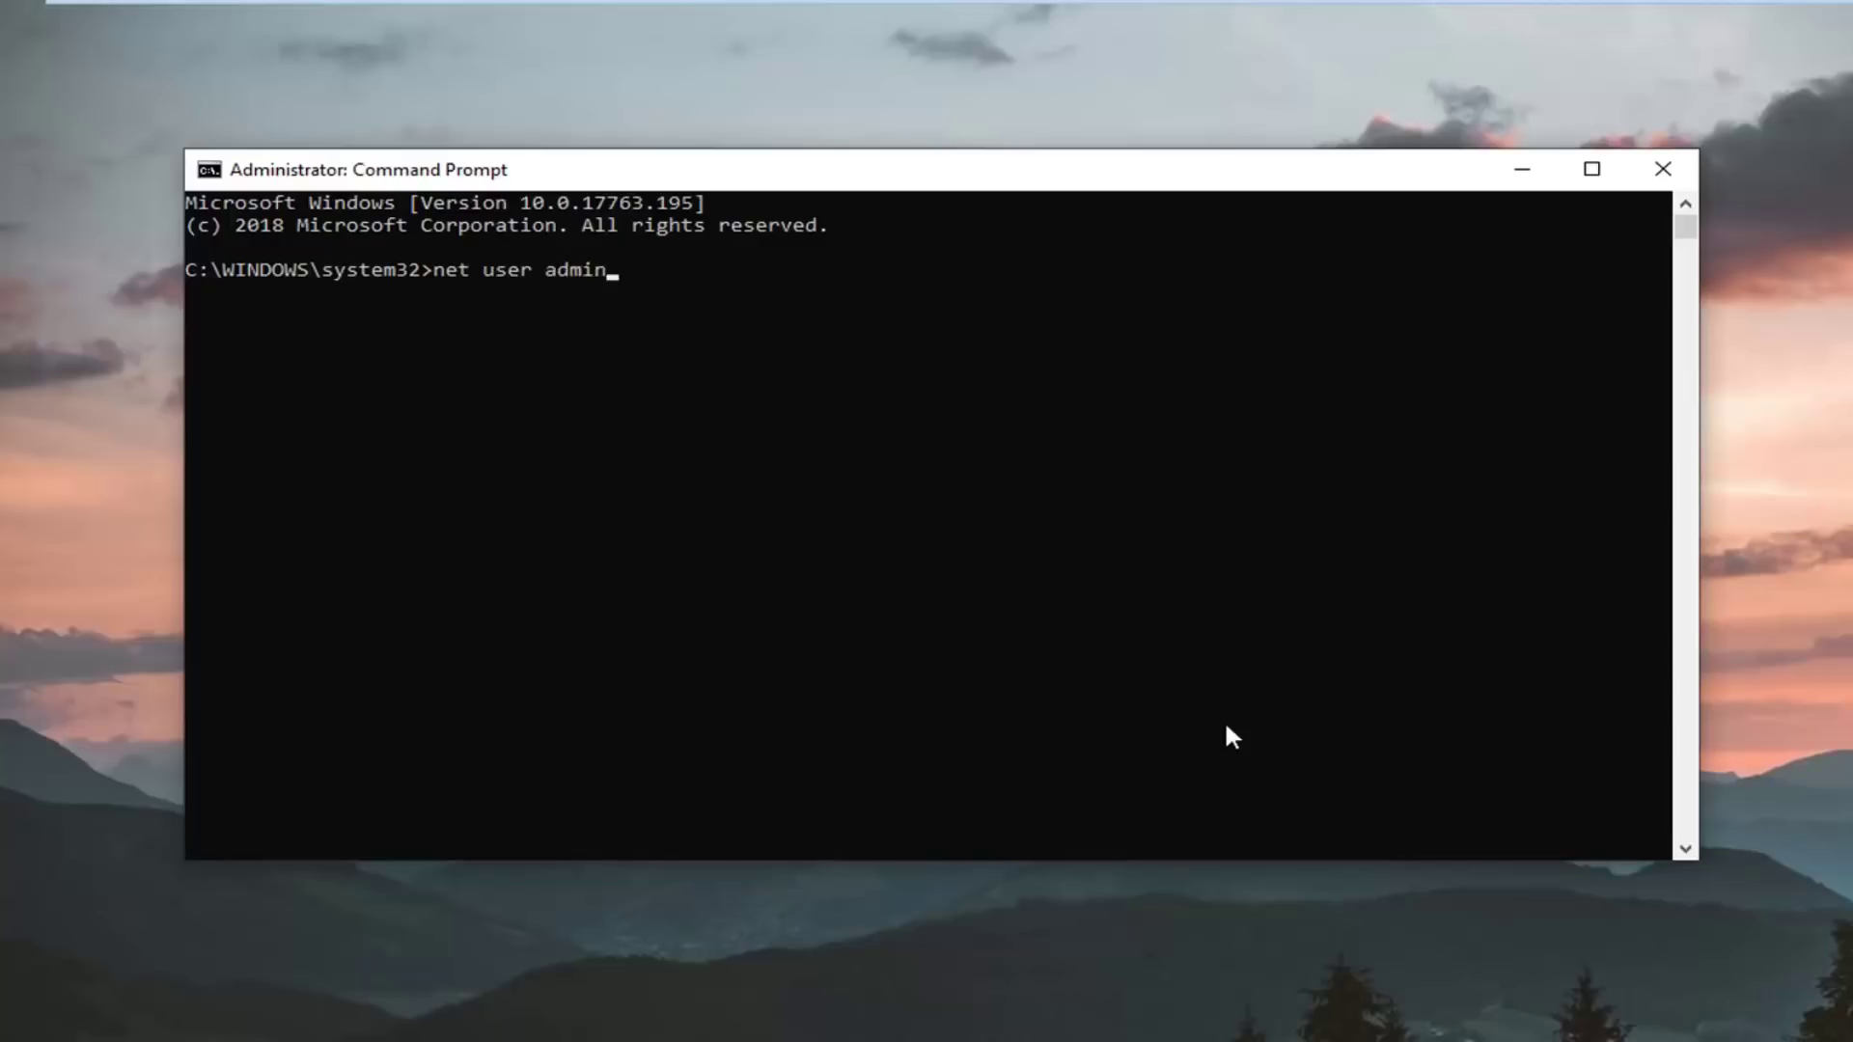
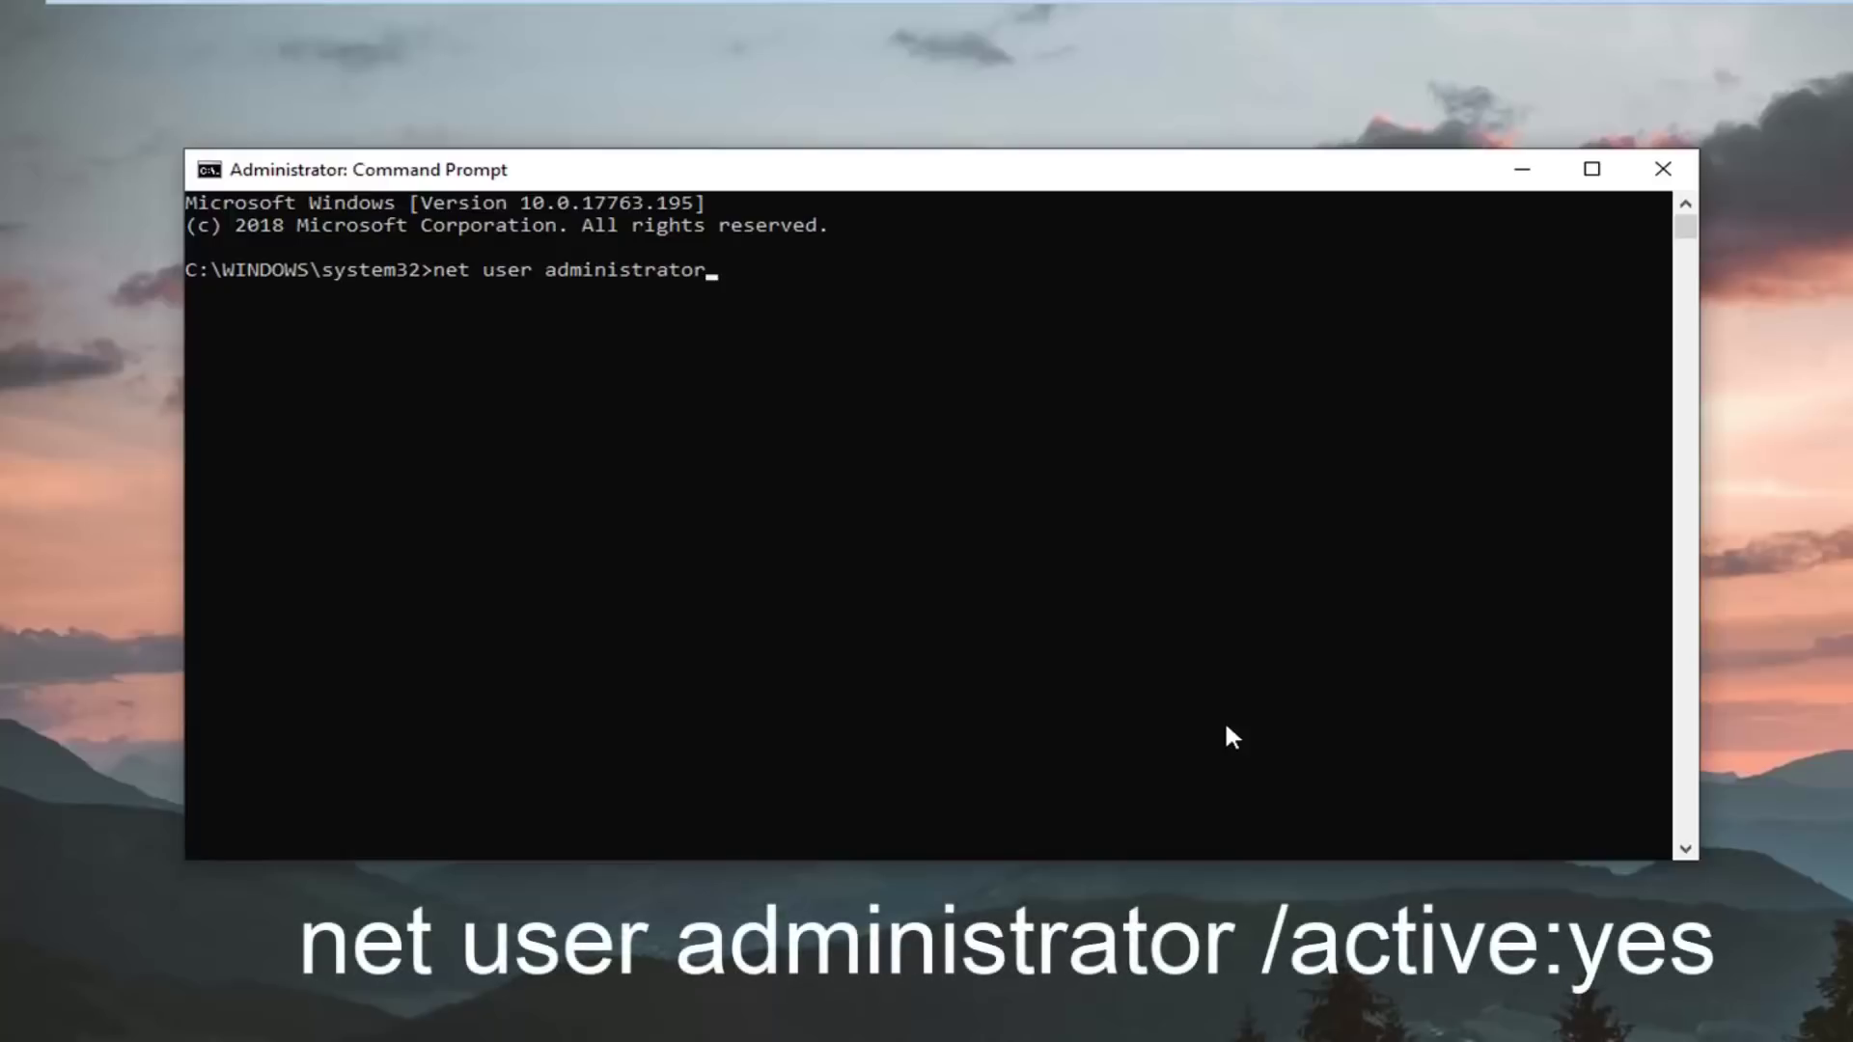
- Run net user administrator /active:yes to enable the built-in Administrator account
text(/active:)
text(yes)
key(Return)
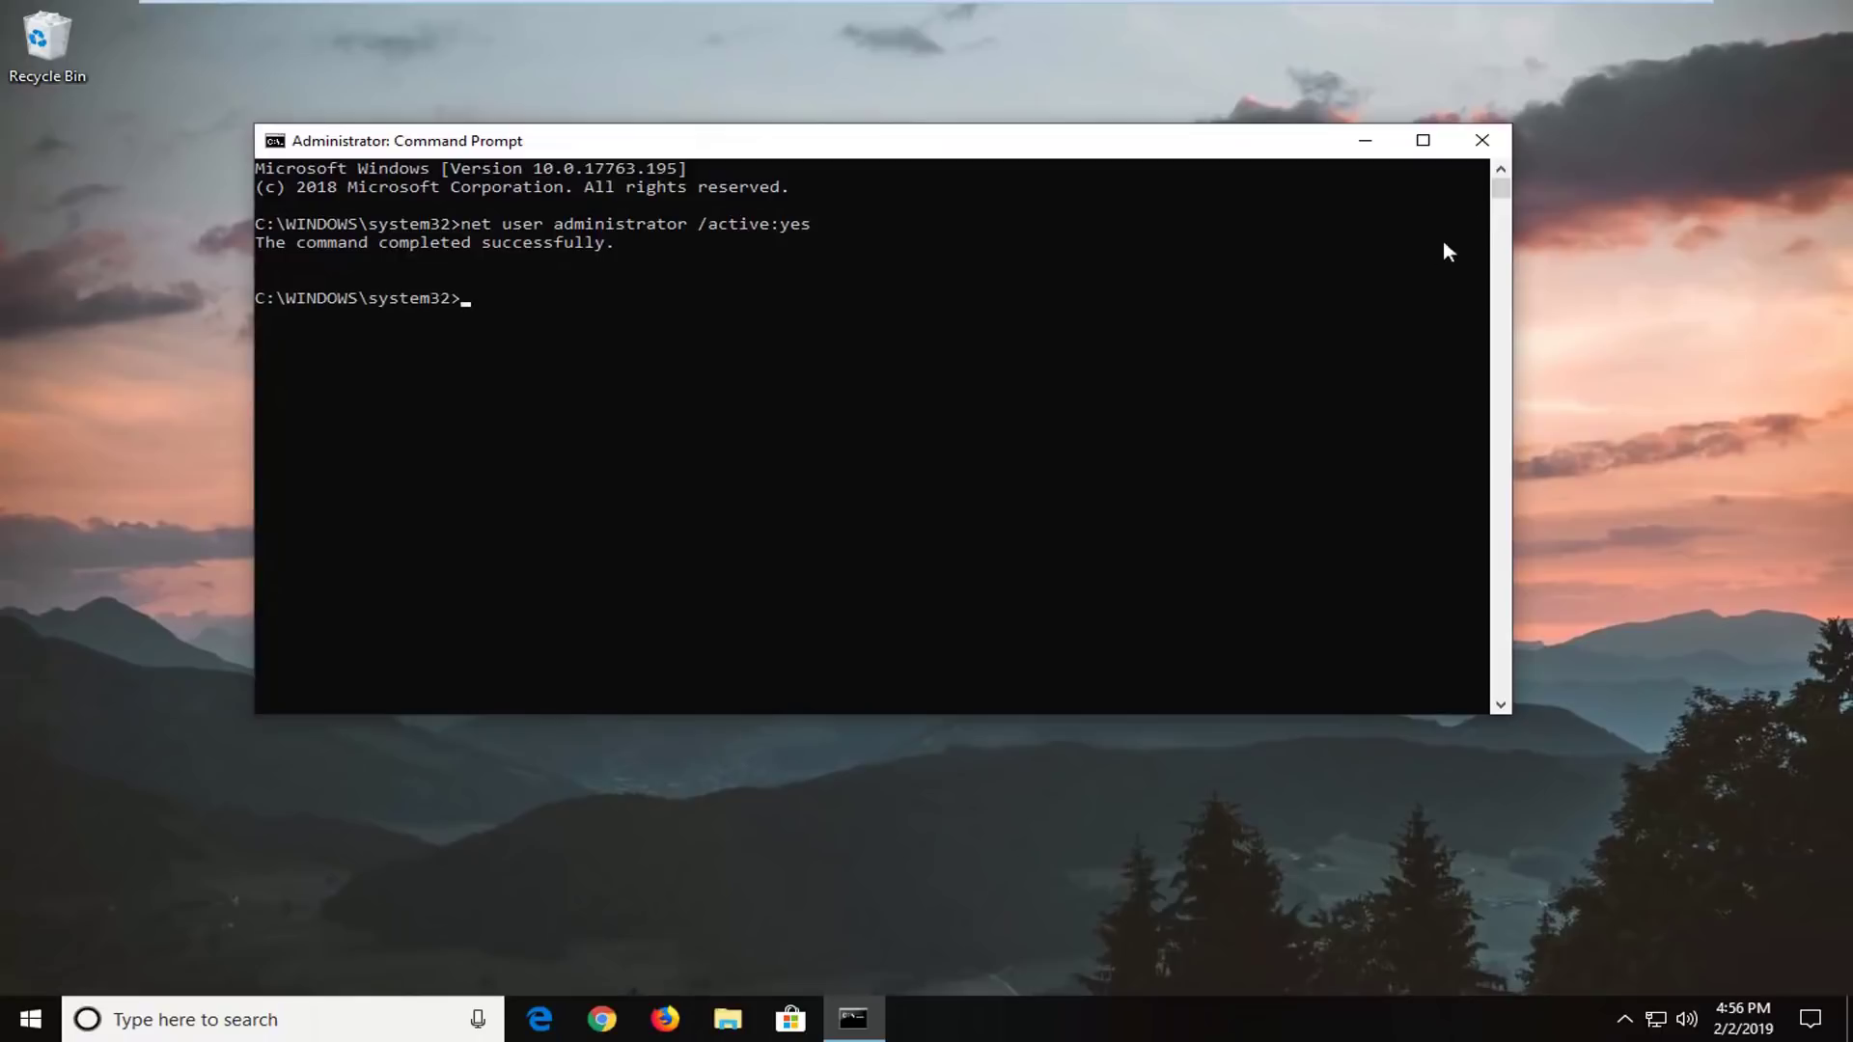
- Close Command Prompt, view Task Manager's full process details, then close Task Manager
click(1480, 142)
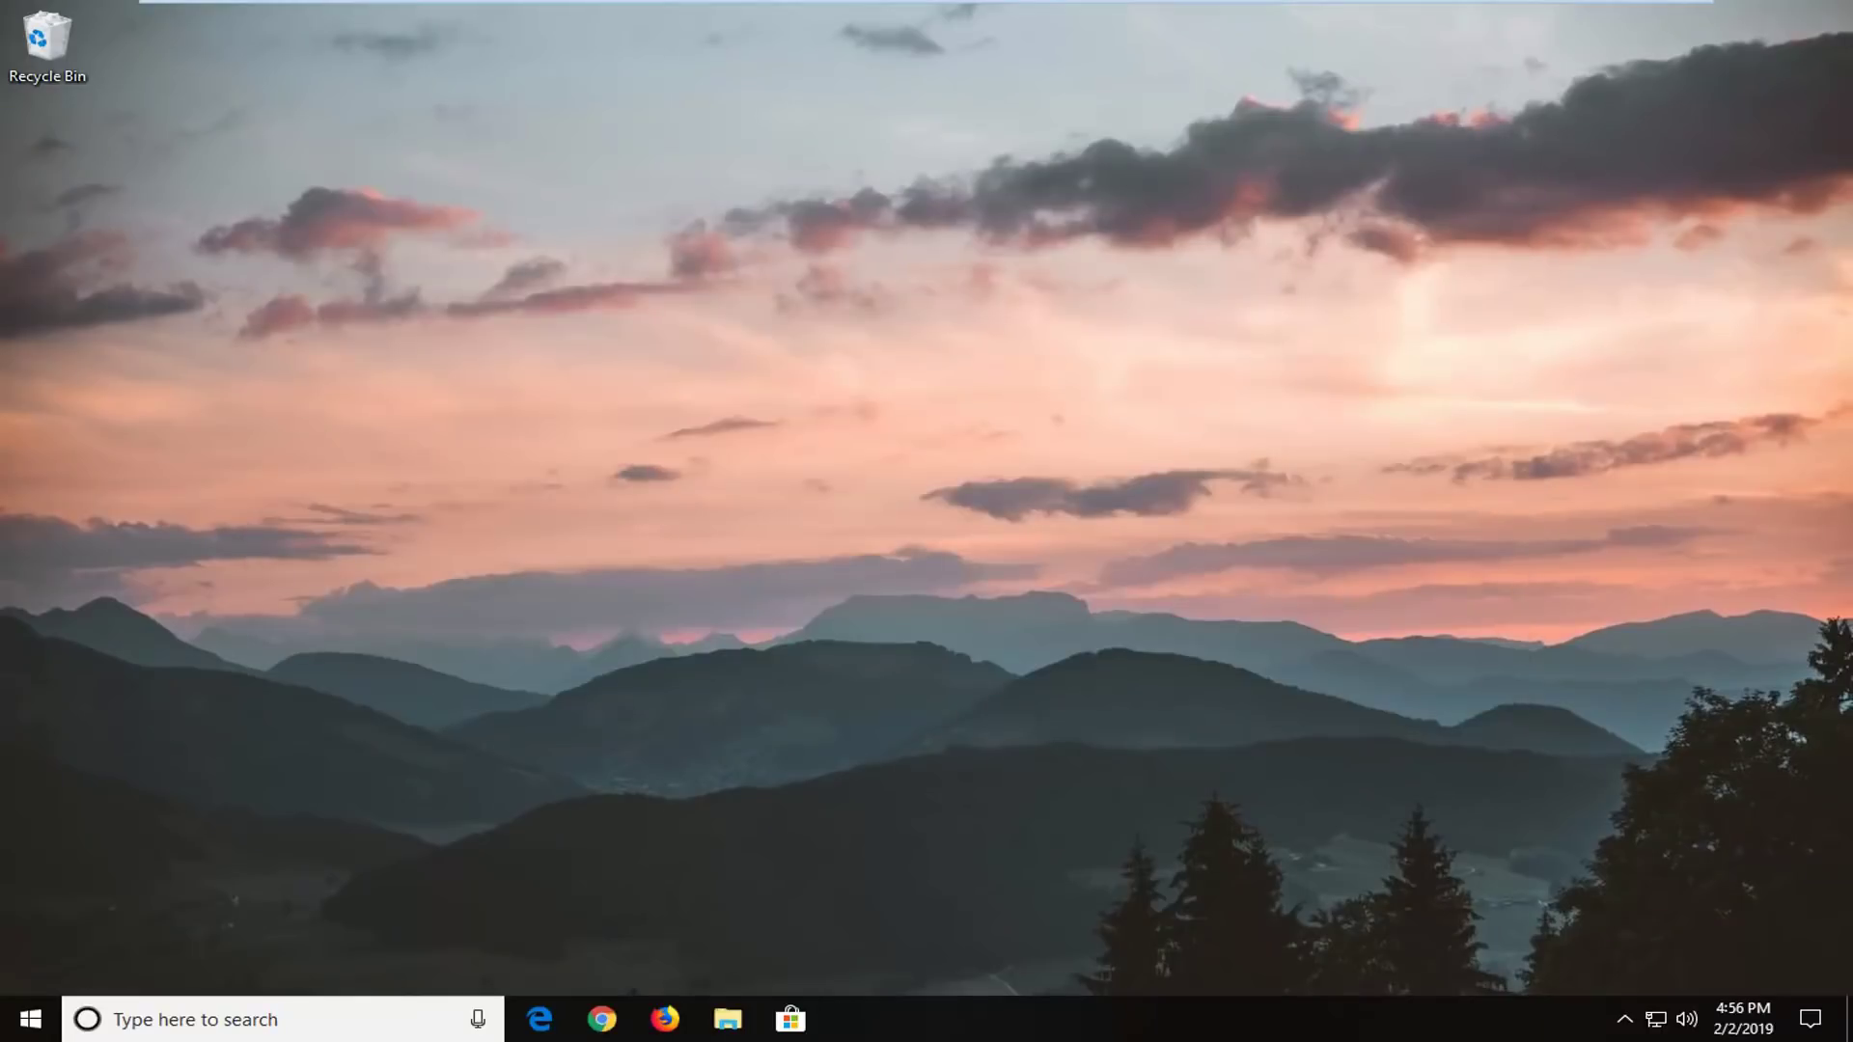
right_click(1013, 1021)
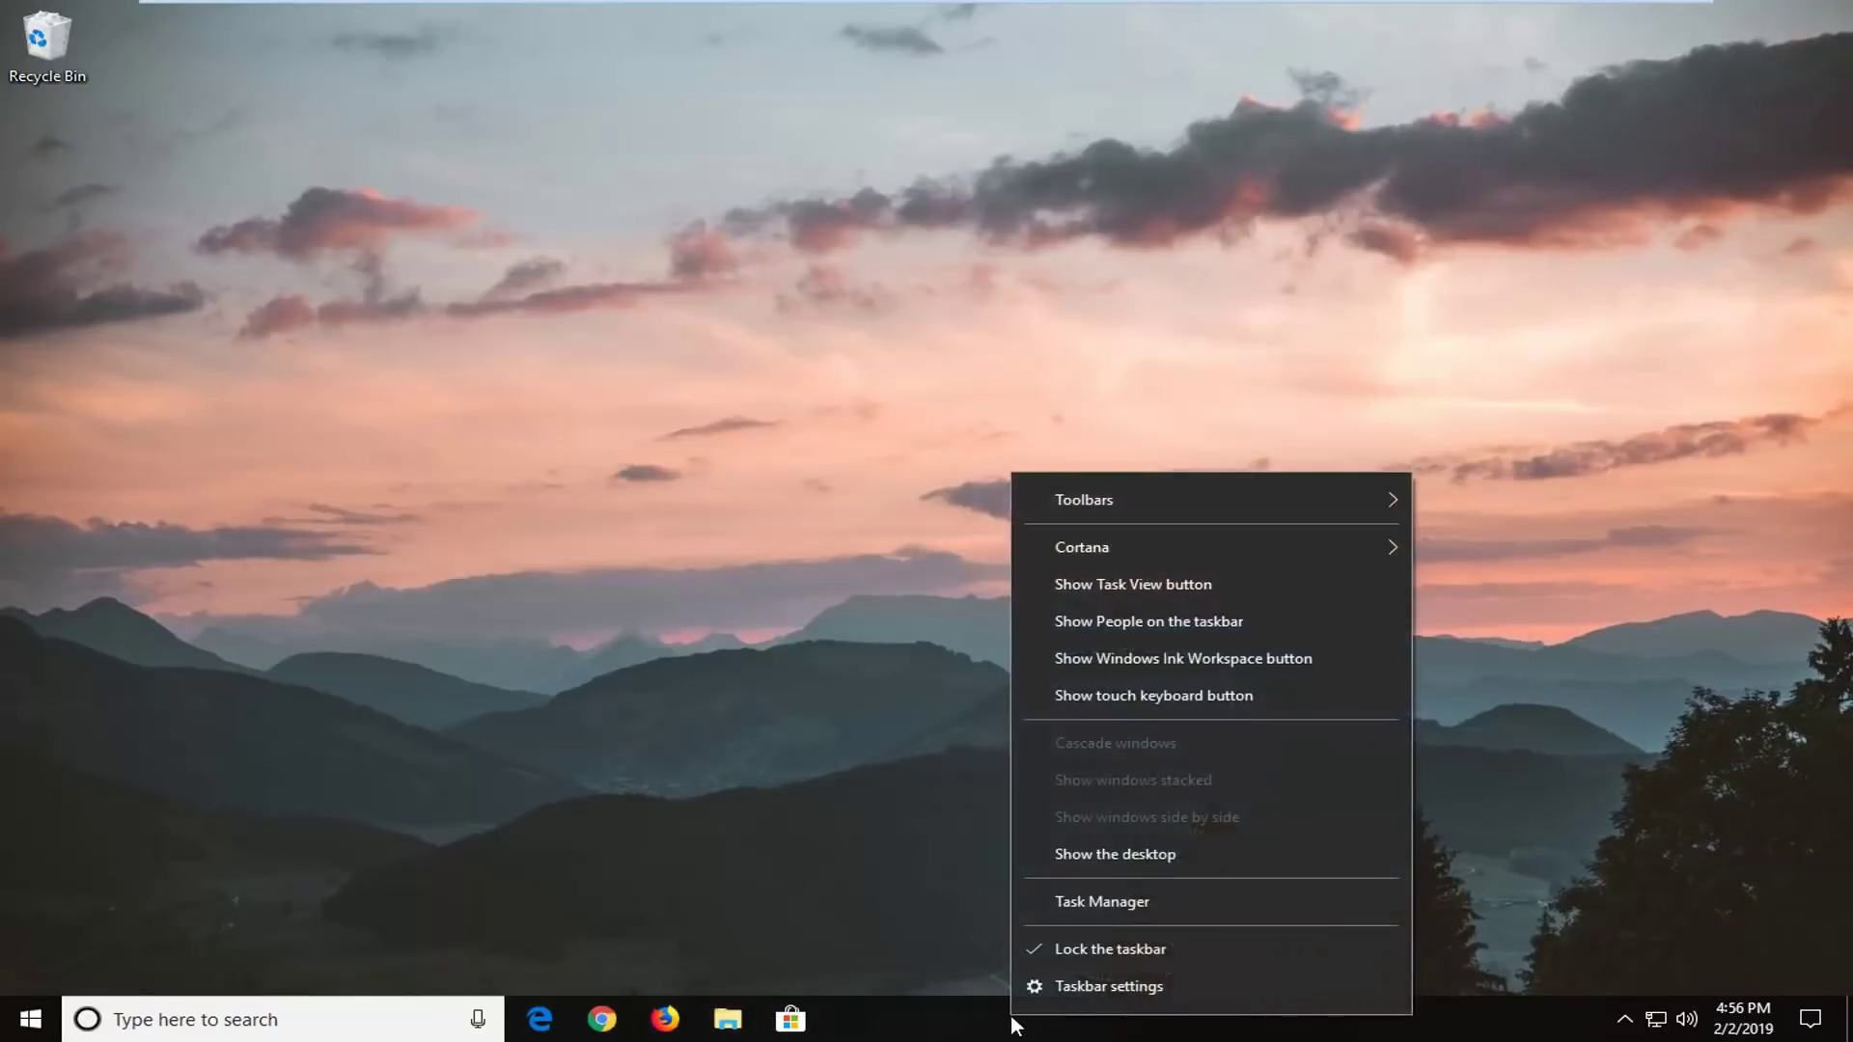
click(1093, 903)
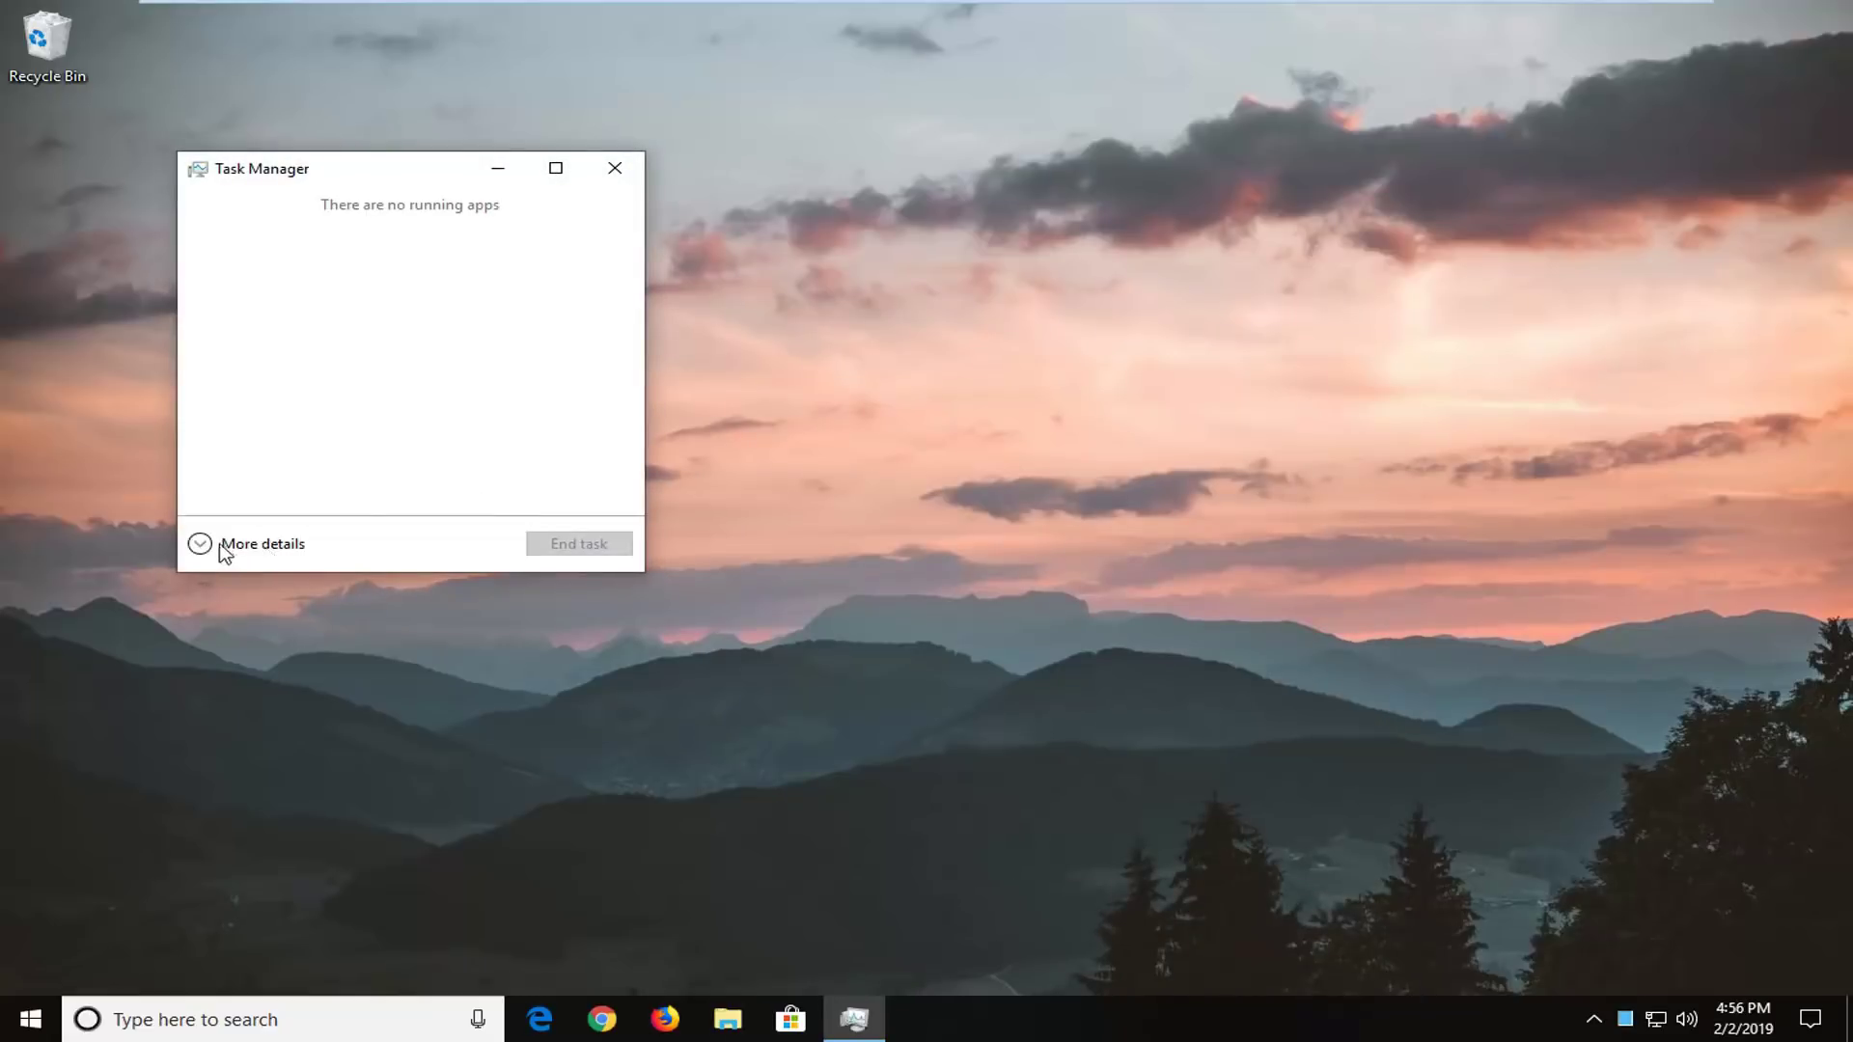
click(224, 548)
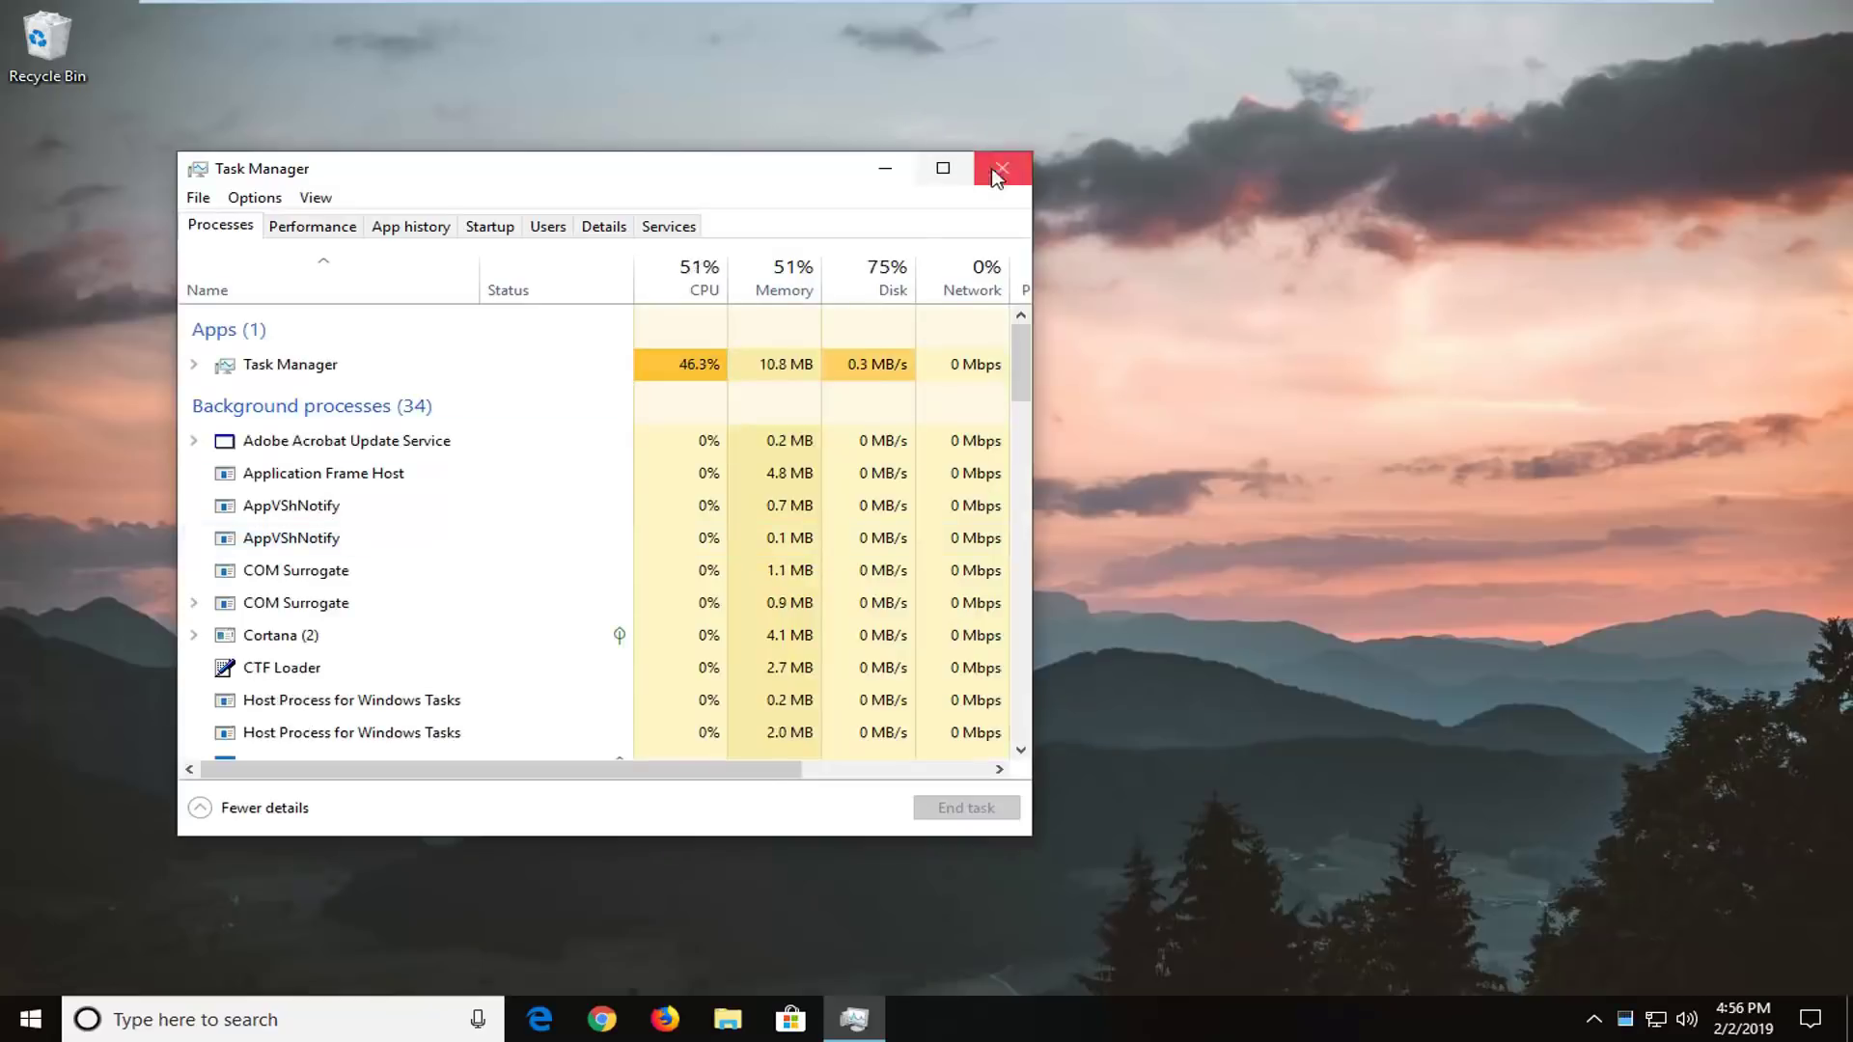
click(998, 171)
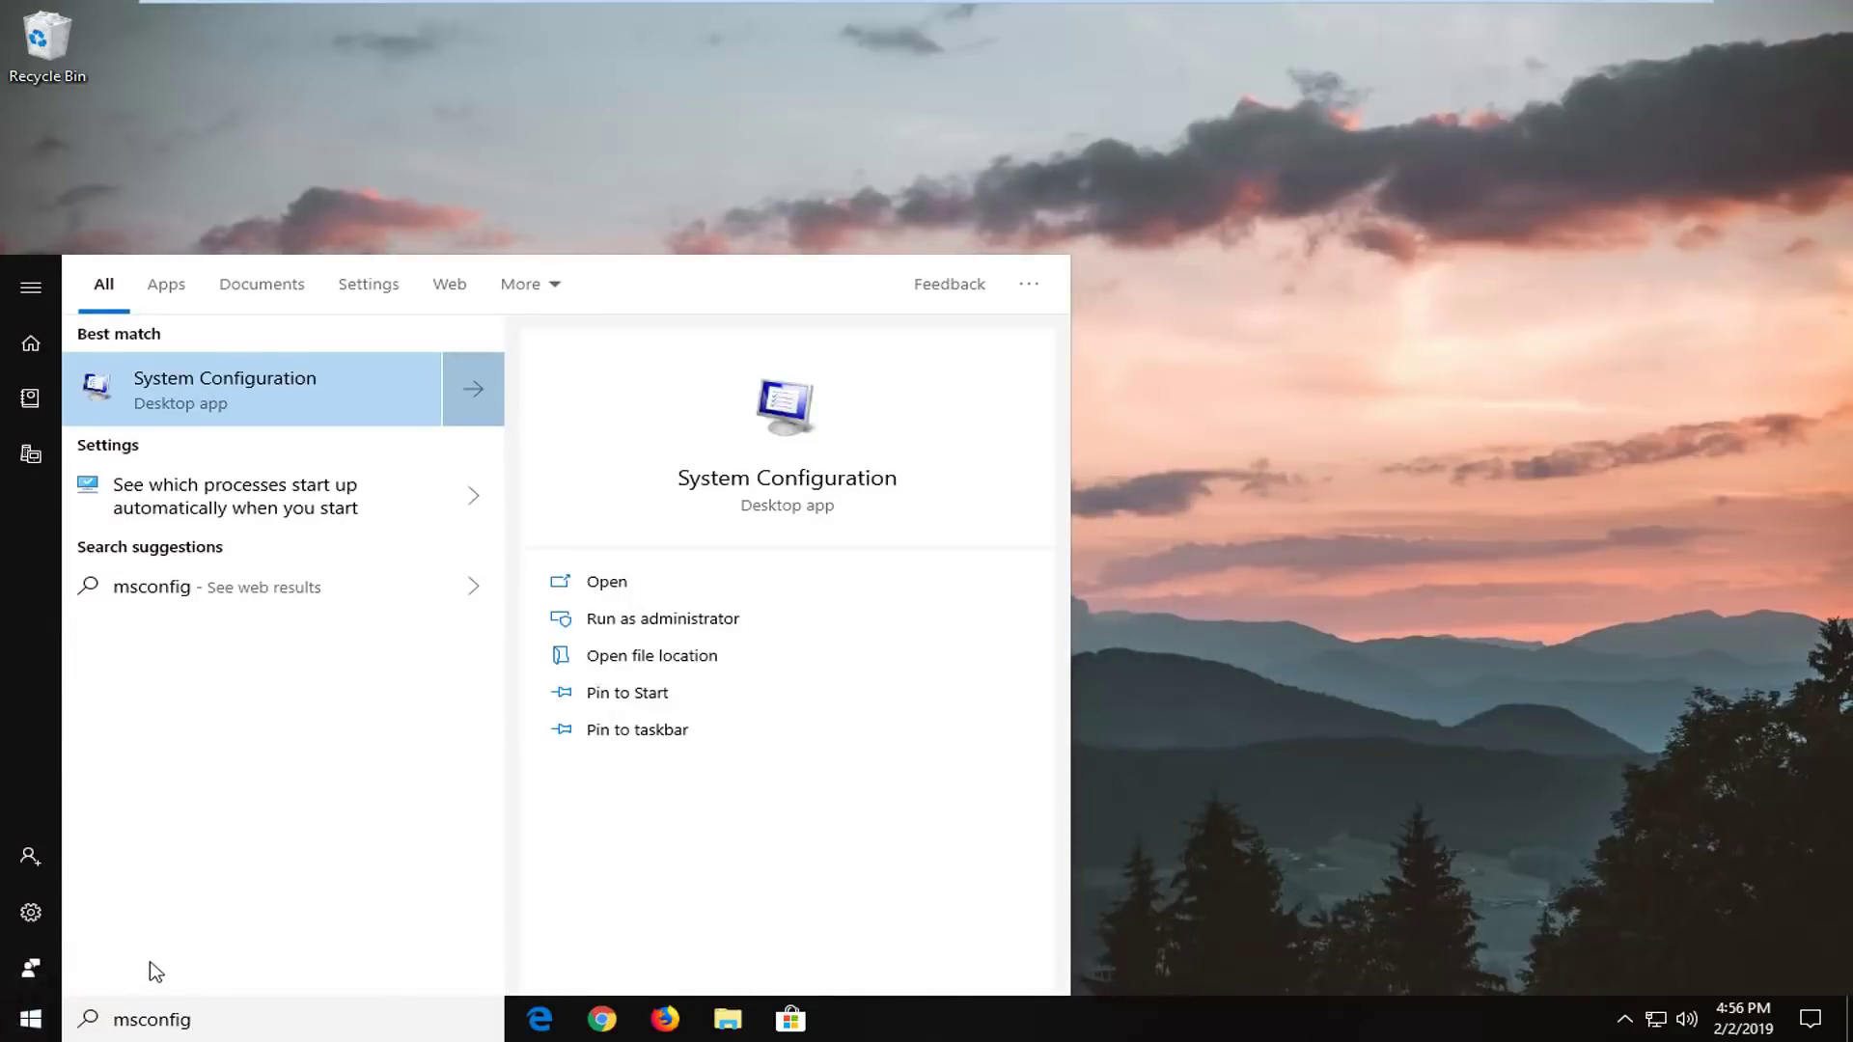
- Enable Safe boot with the Minimal option on System Configuration's Boot tab and apply it
click(126, 396)
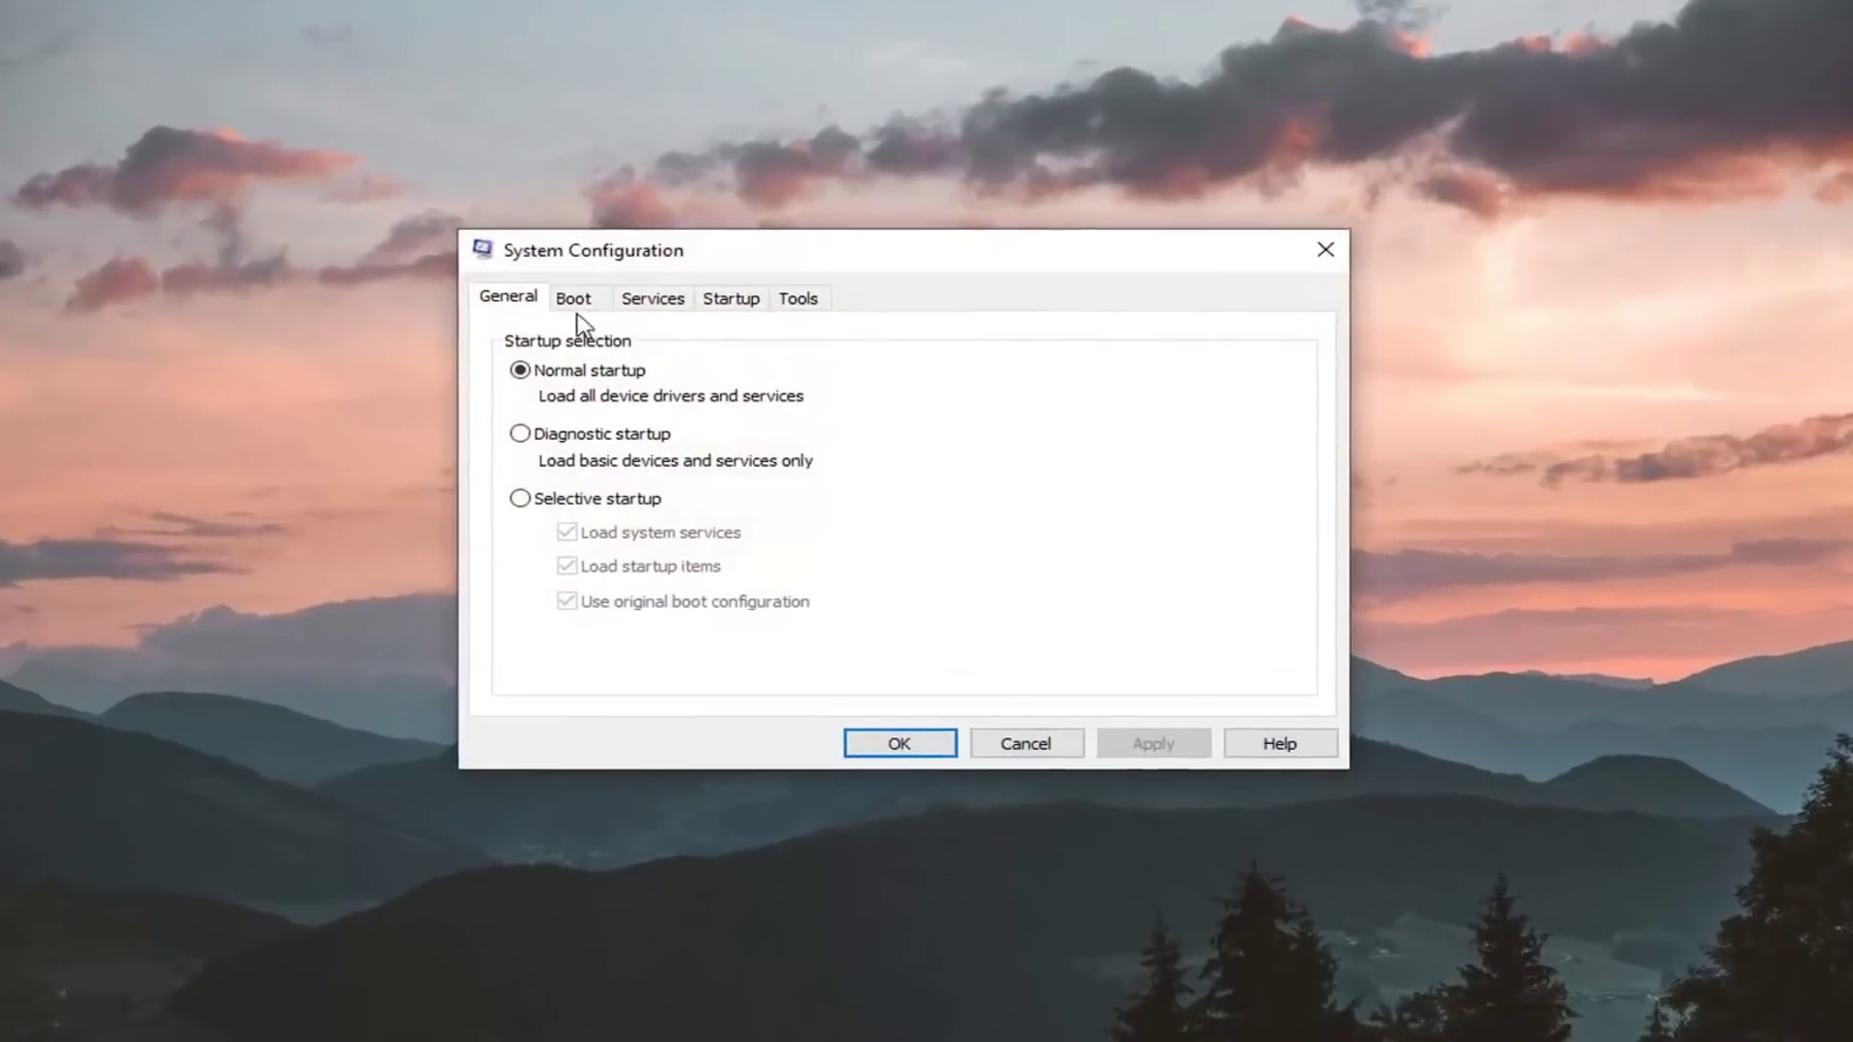
click(541, 286)
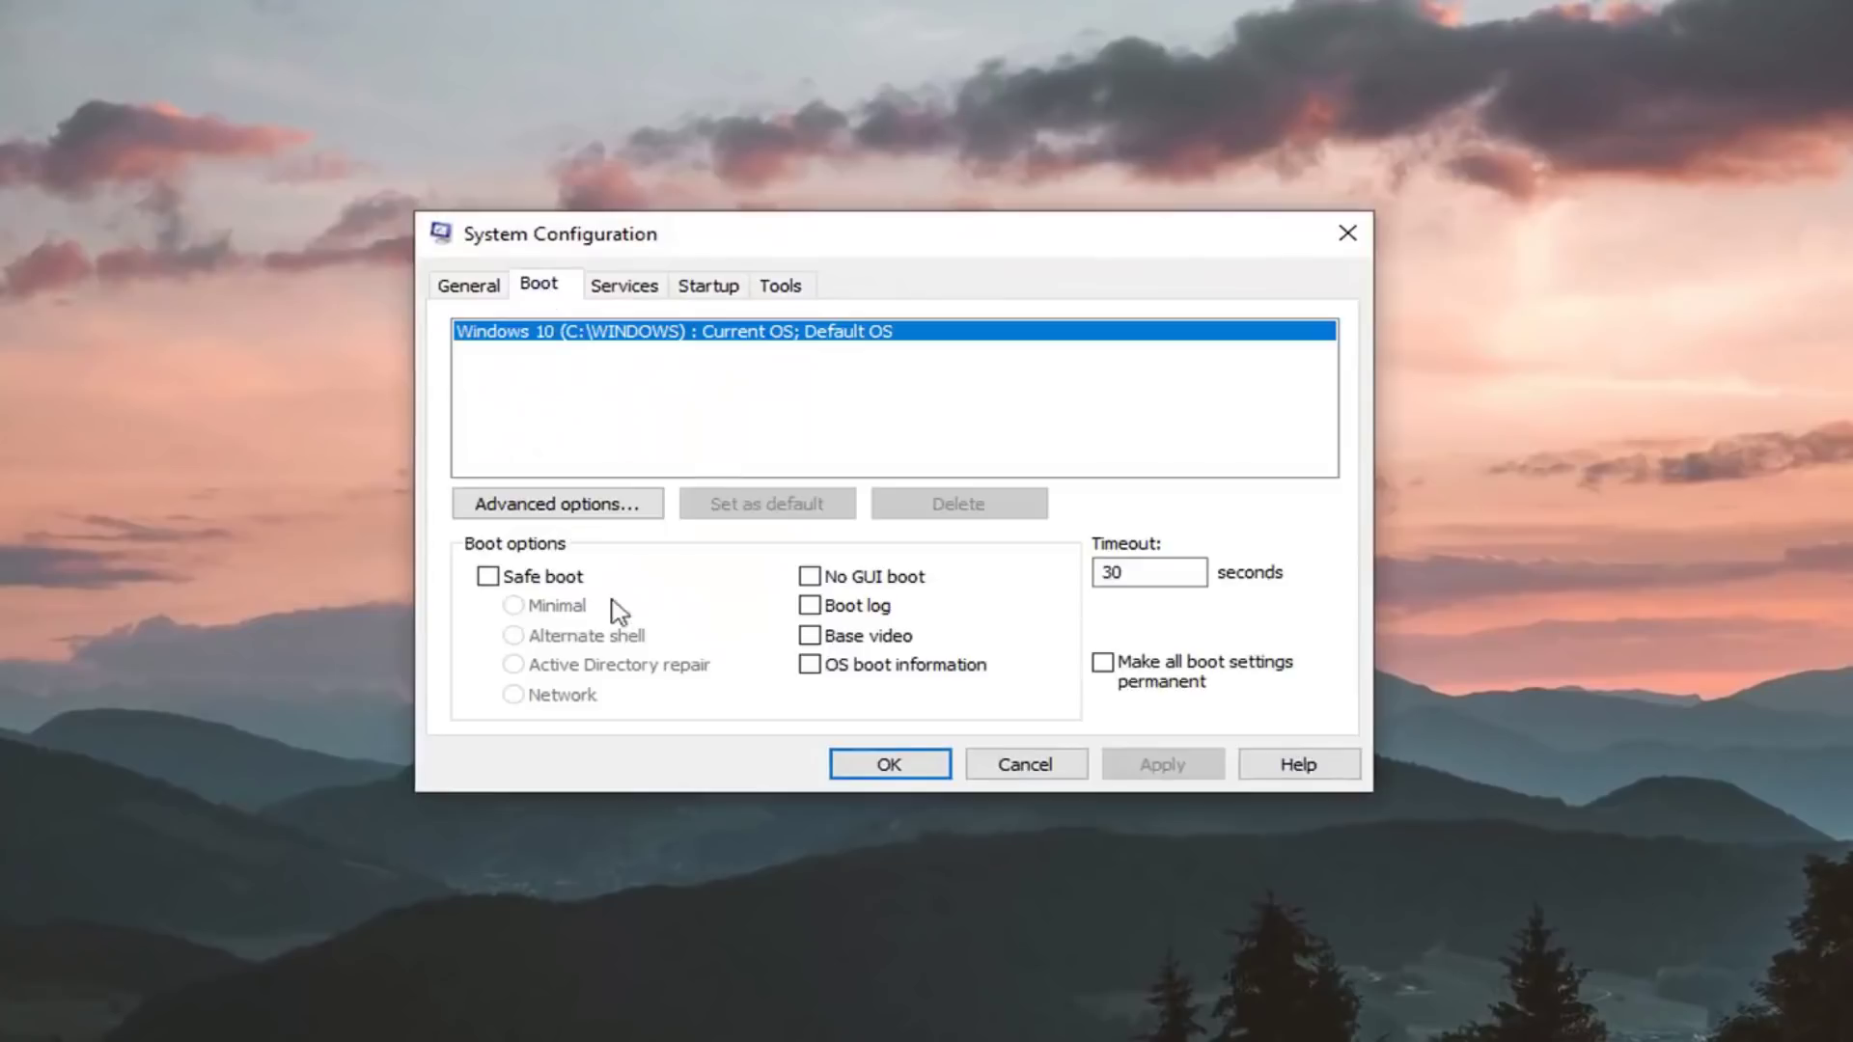
click(489, 577)
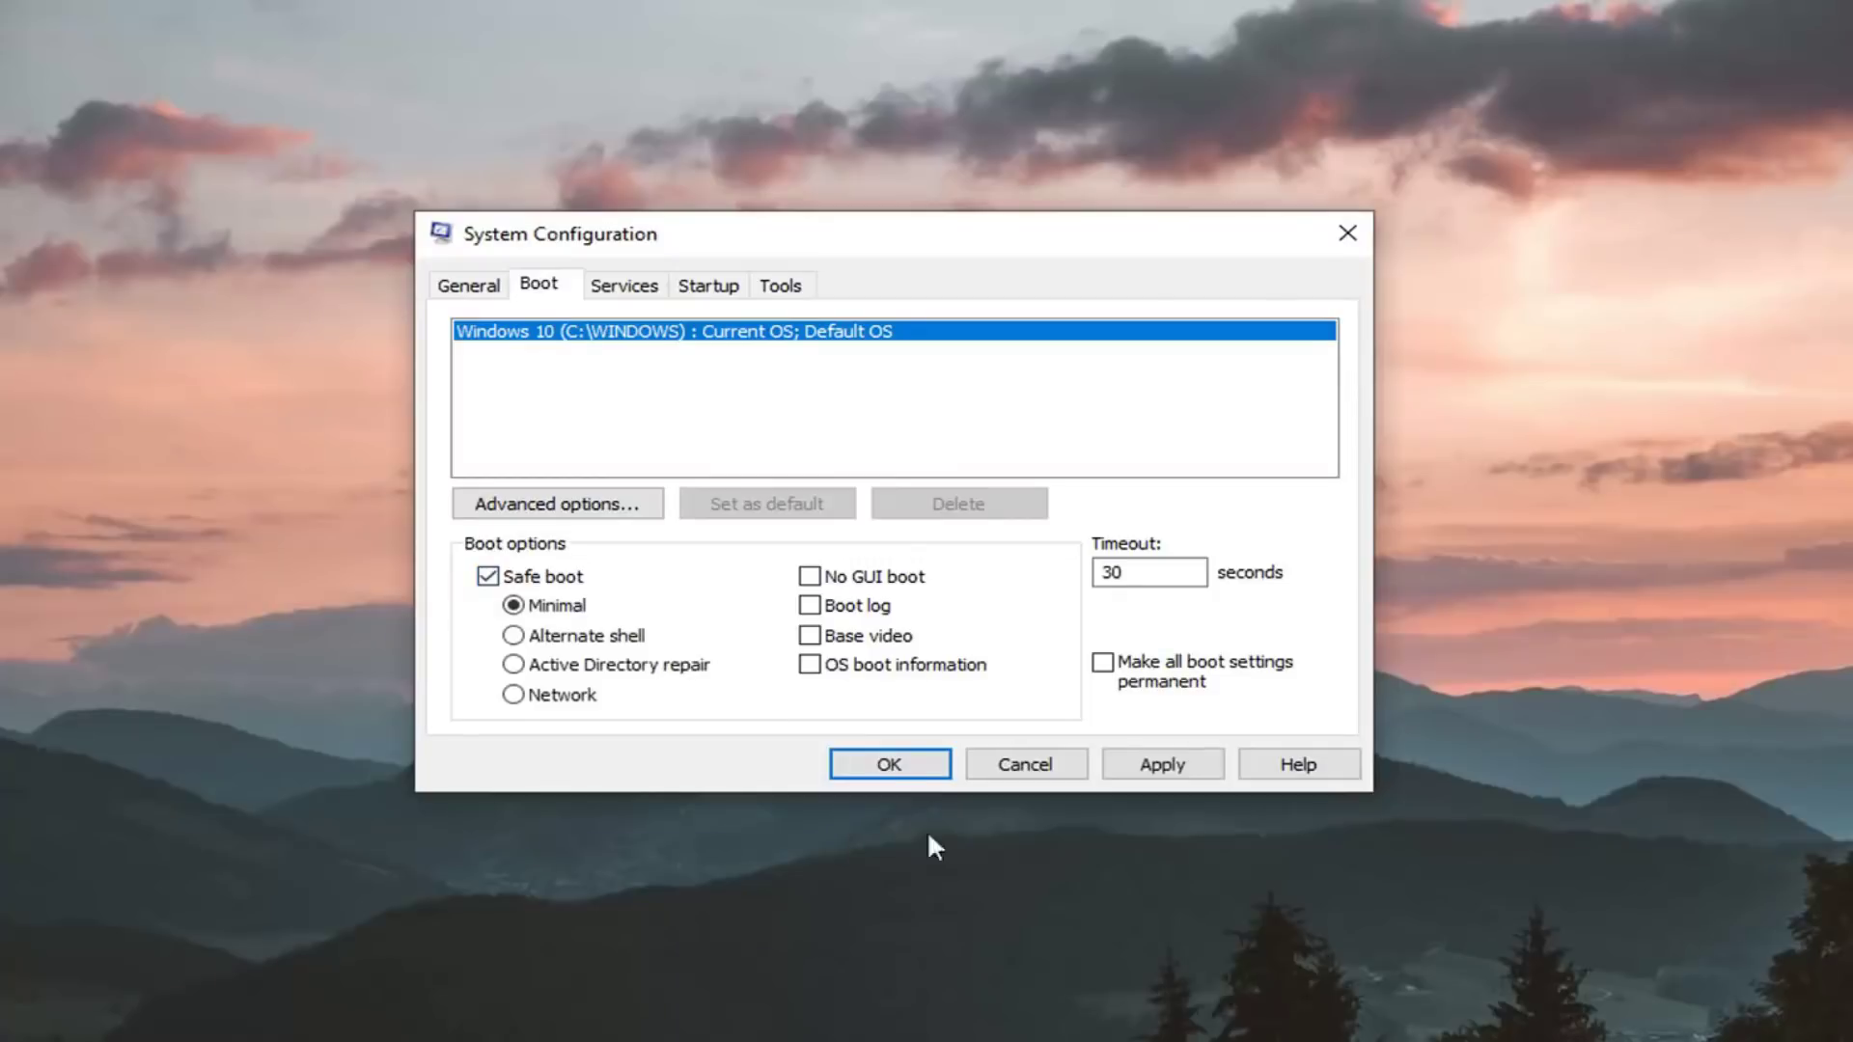
click(1163, 764)
click(1109, 764)
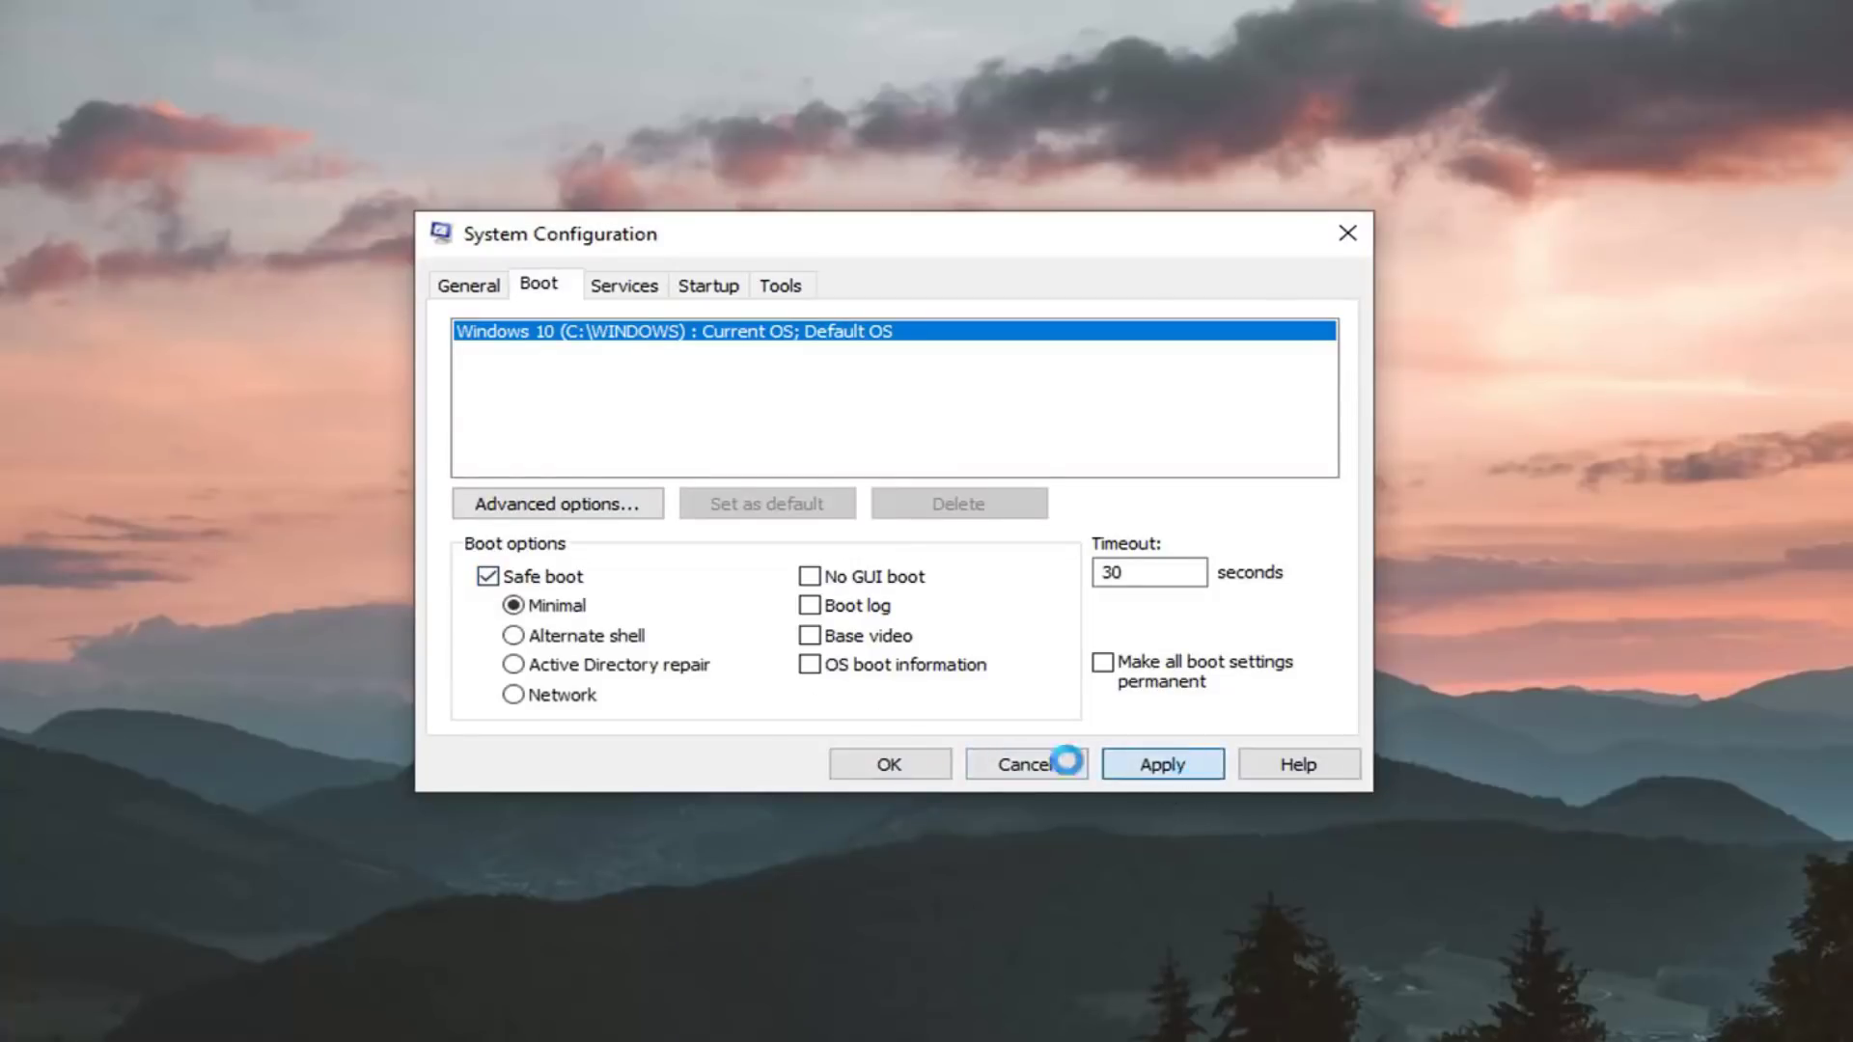
click(890, 765)
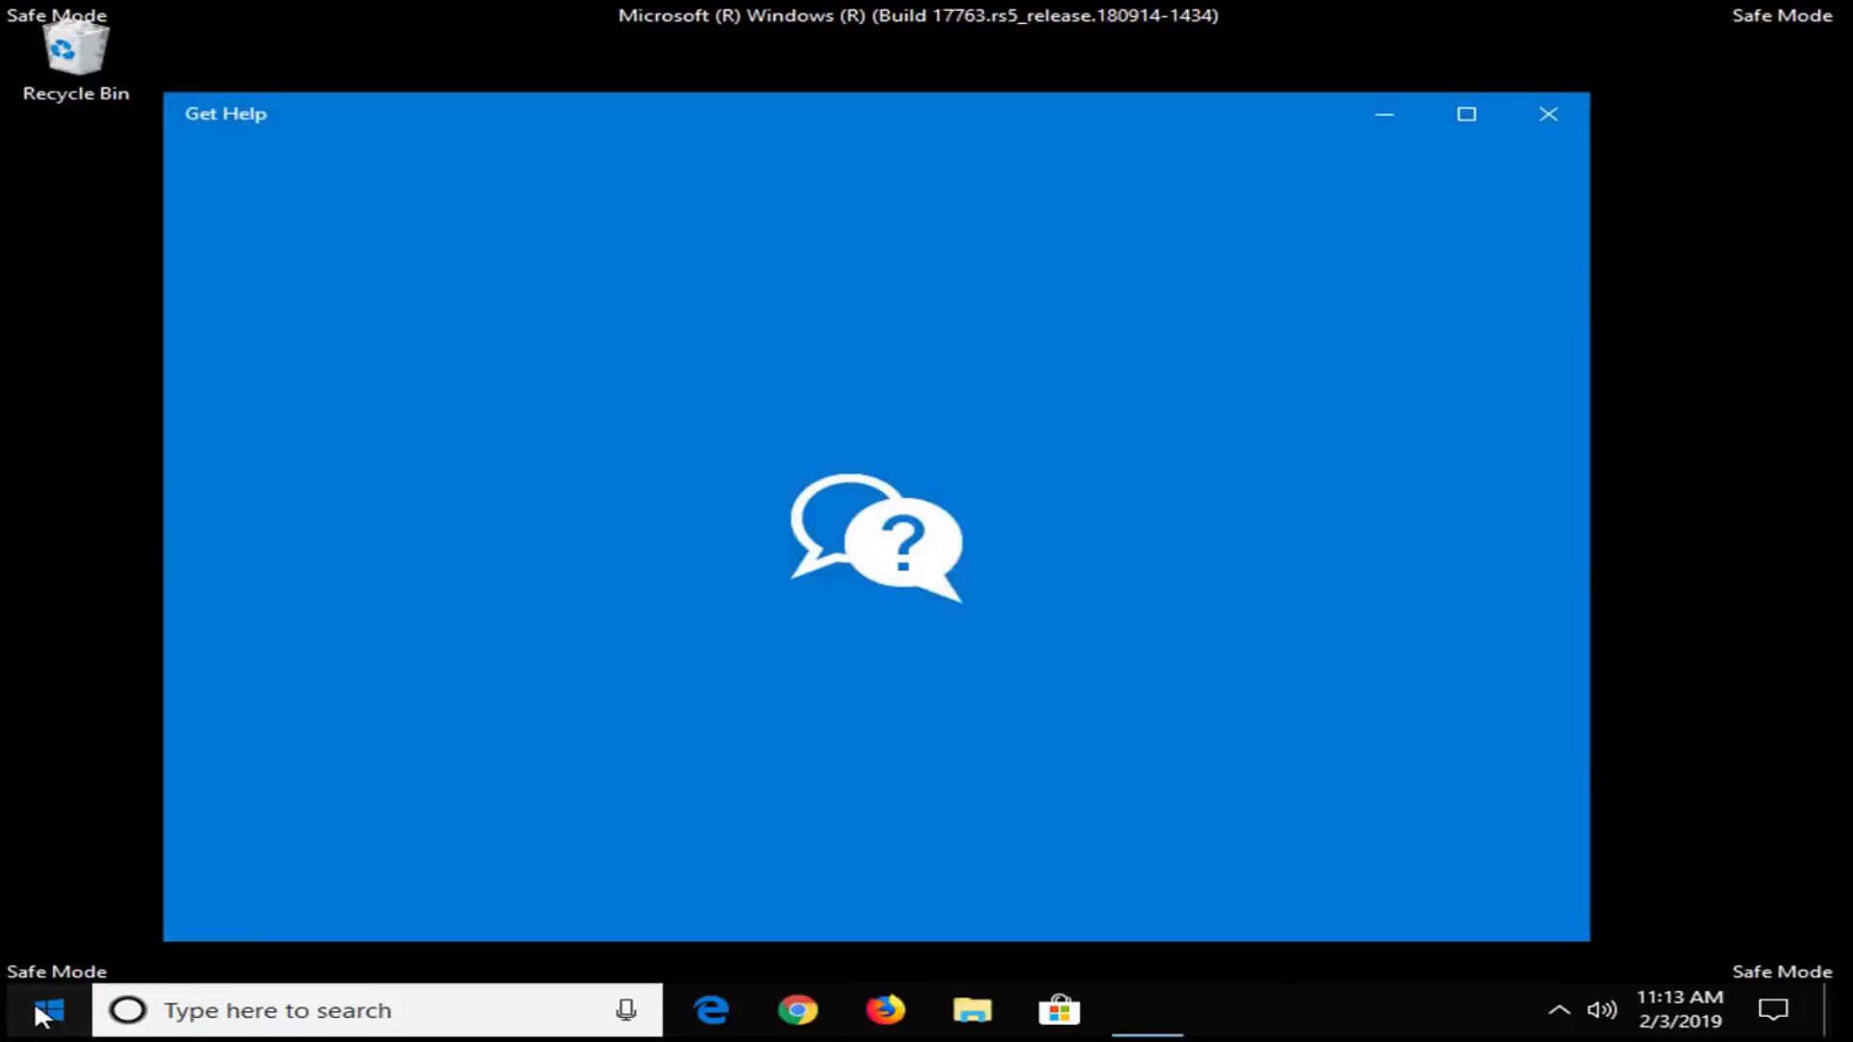
- Toggle the Start menu and the Windows search panel open and closed several times
click(43, 1013)
click(266, 1011)
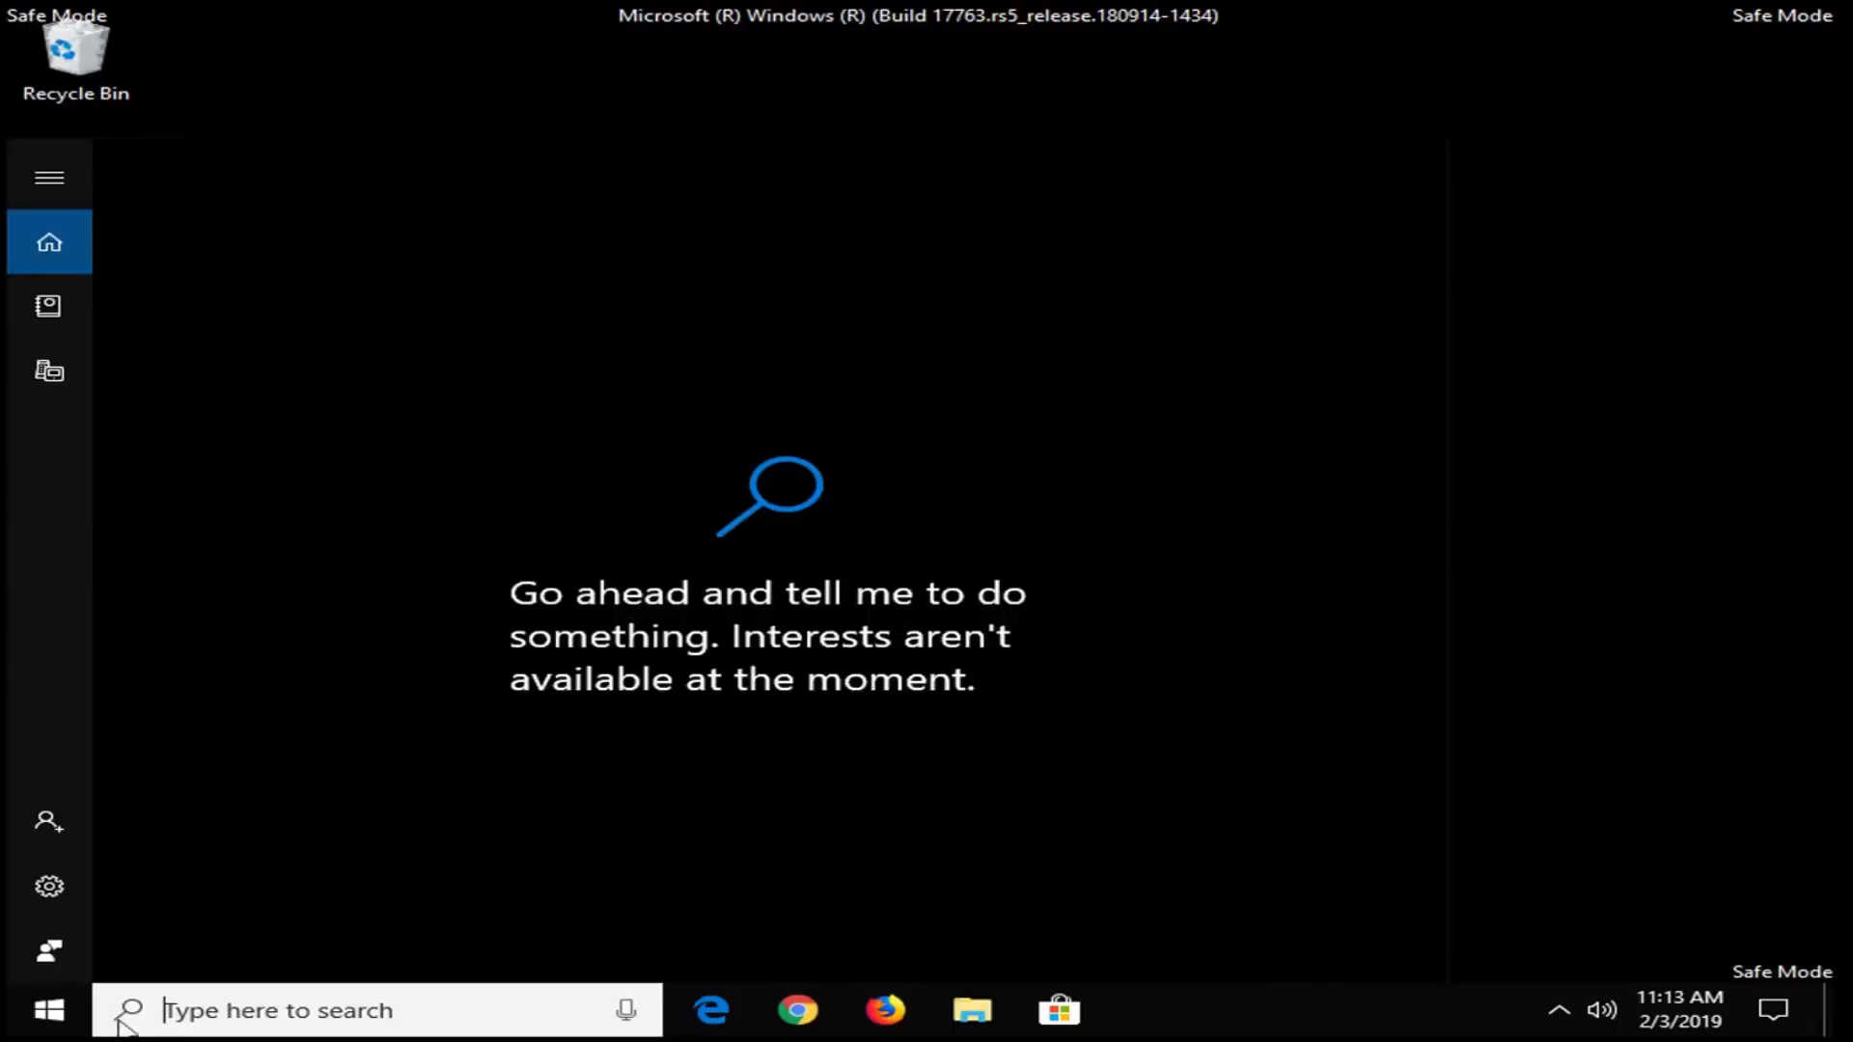
click(44, 1013)
click(43, 1014)
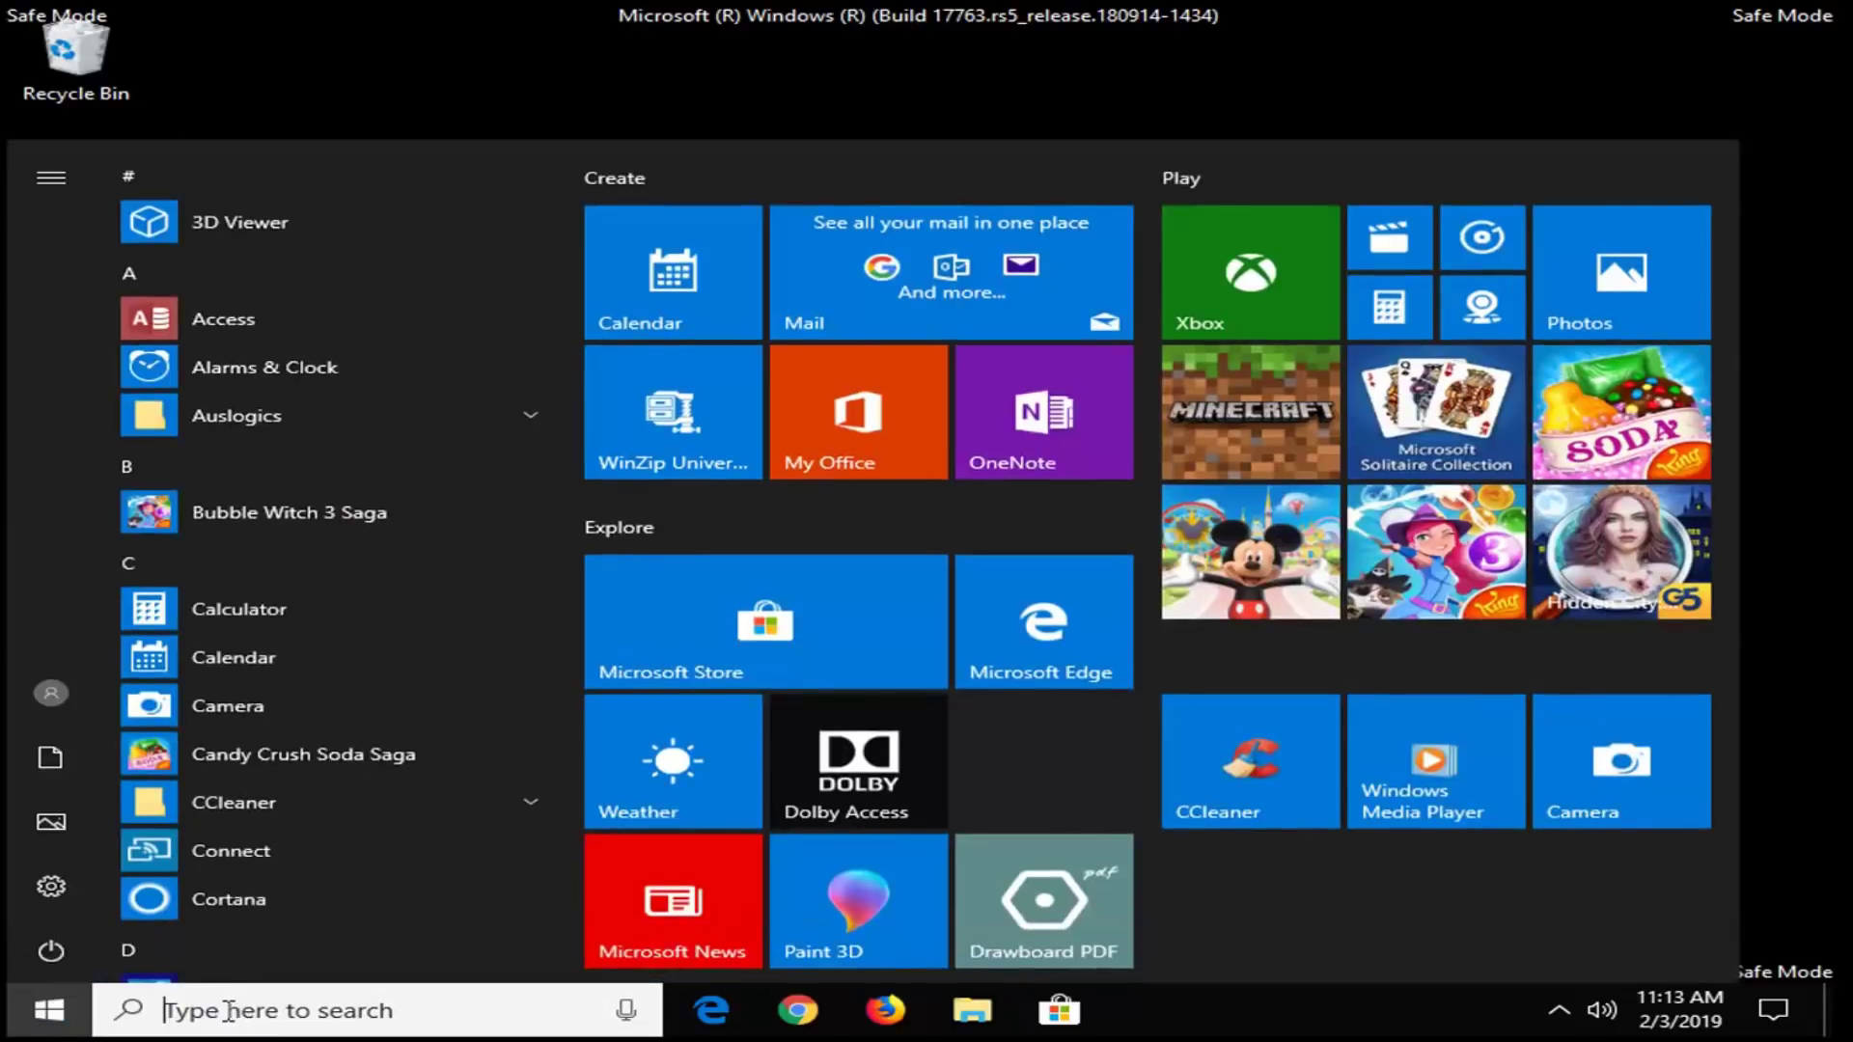
click(229, 1008)
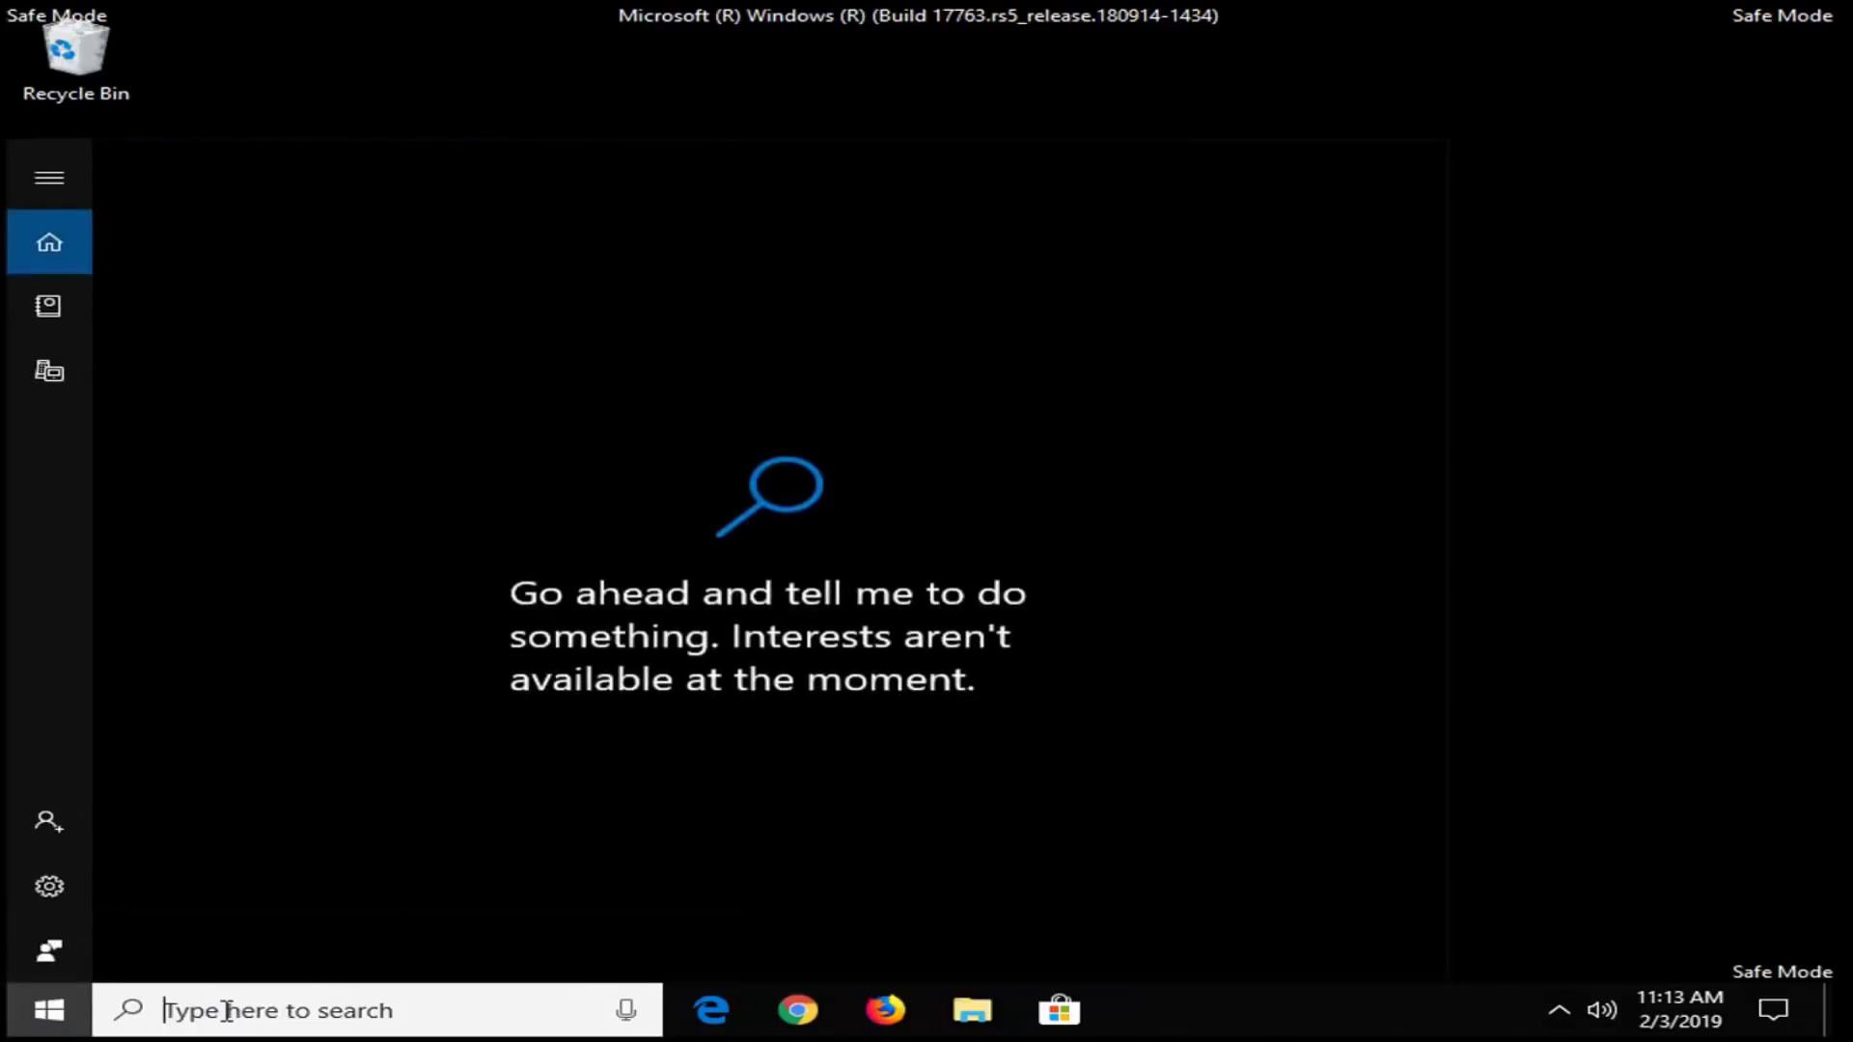
click(42, 1008)
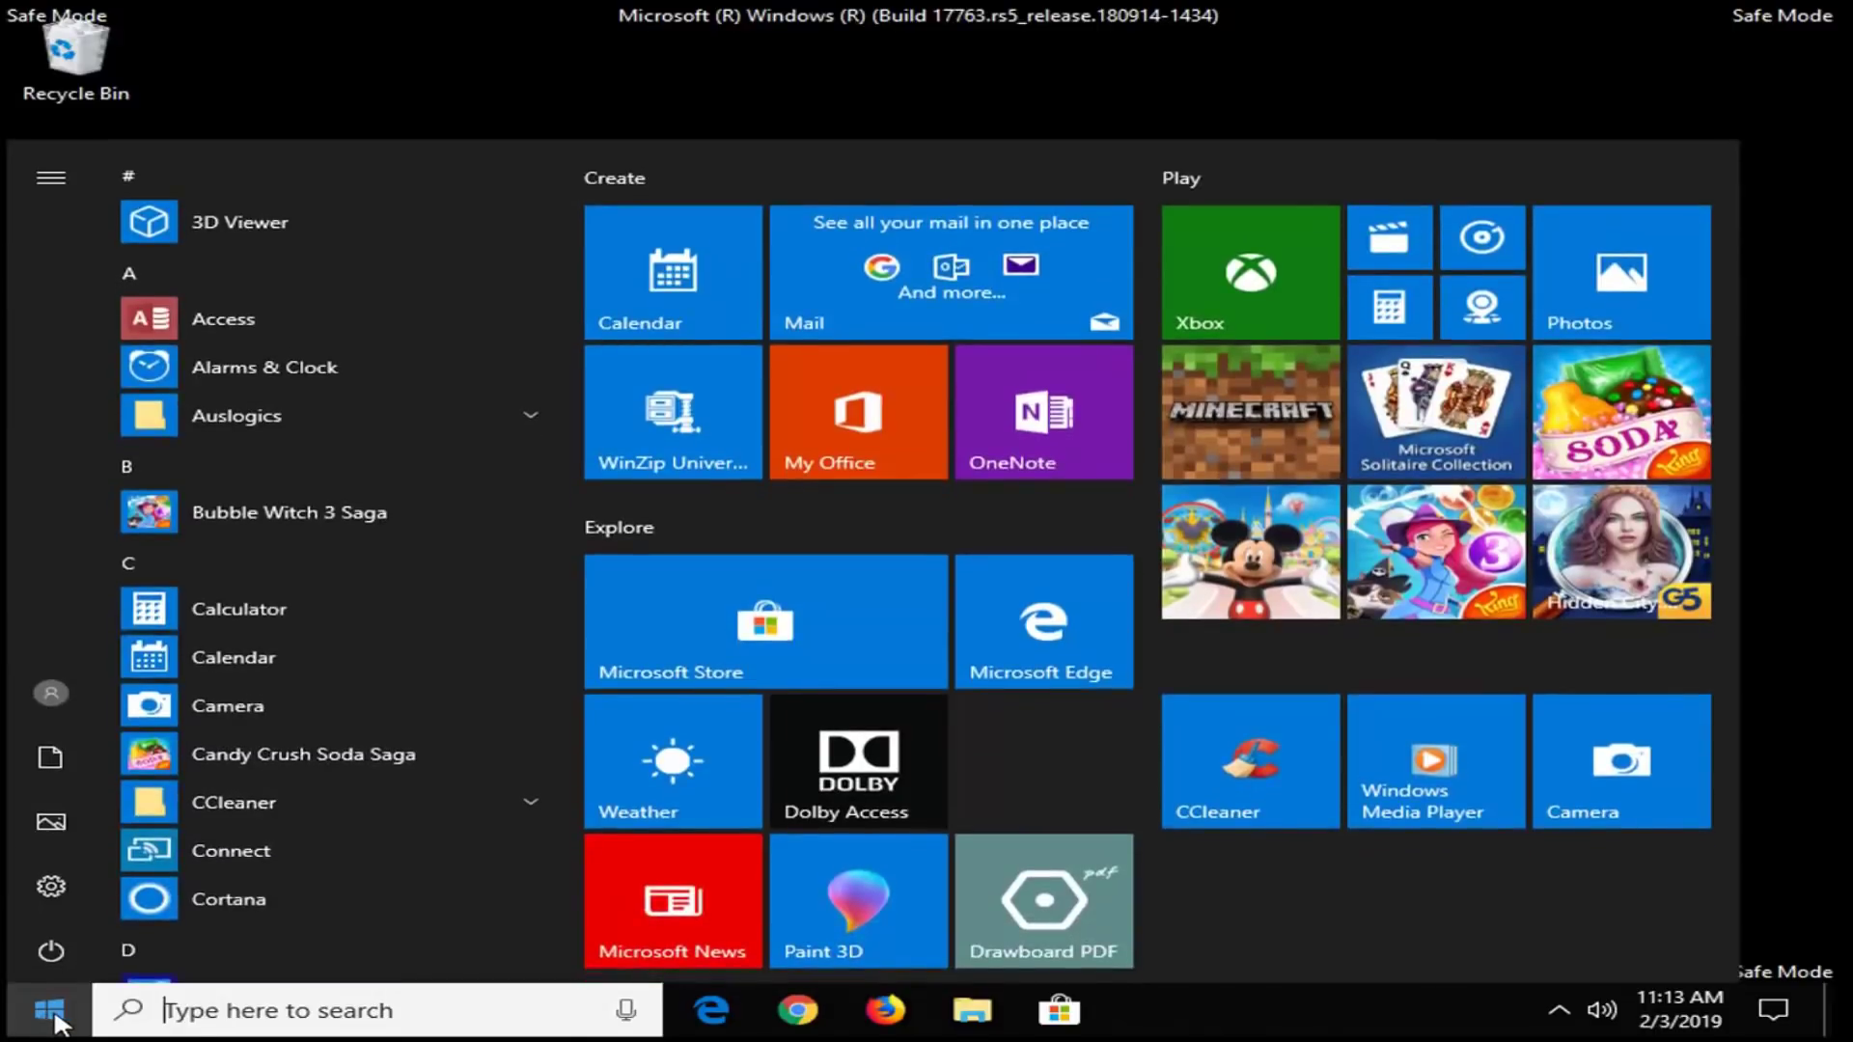
click(332, 993)
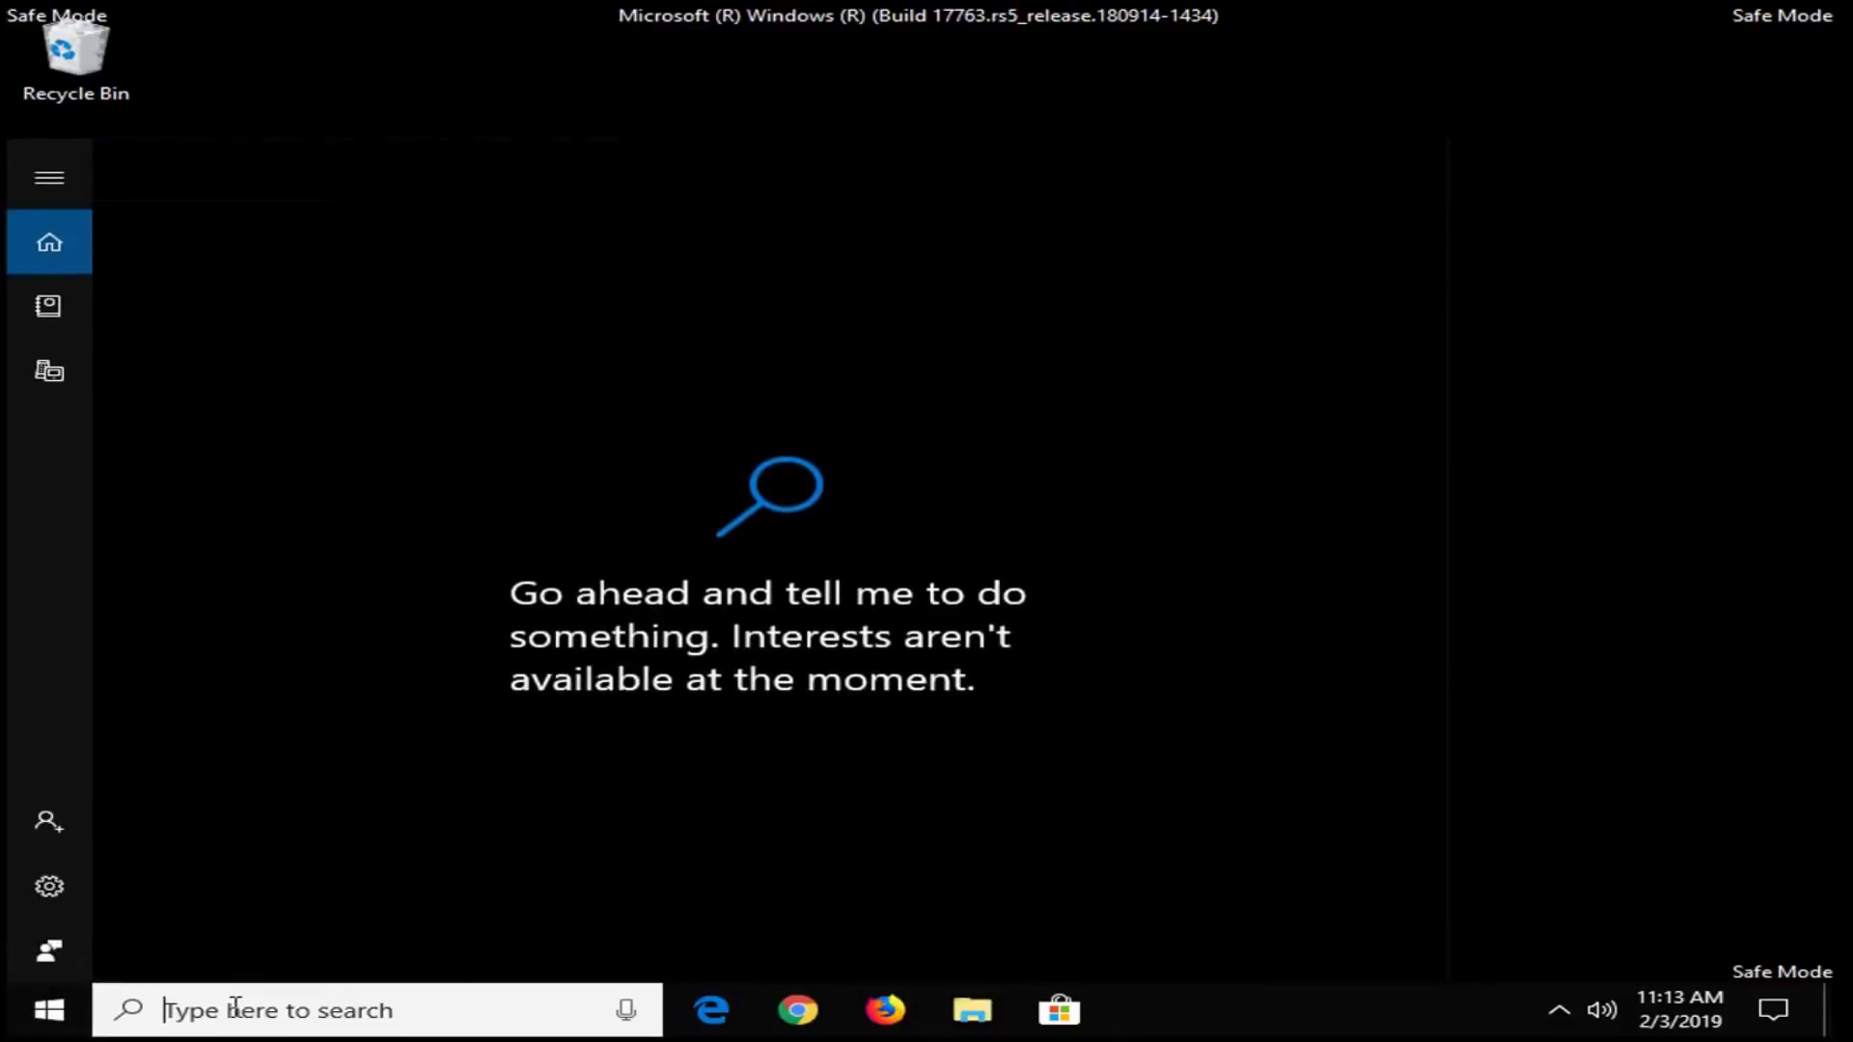
click(1672, 663)
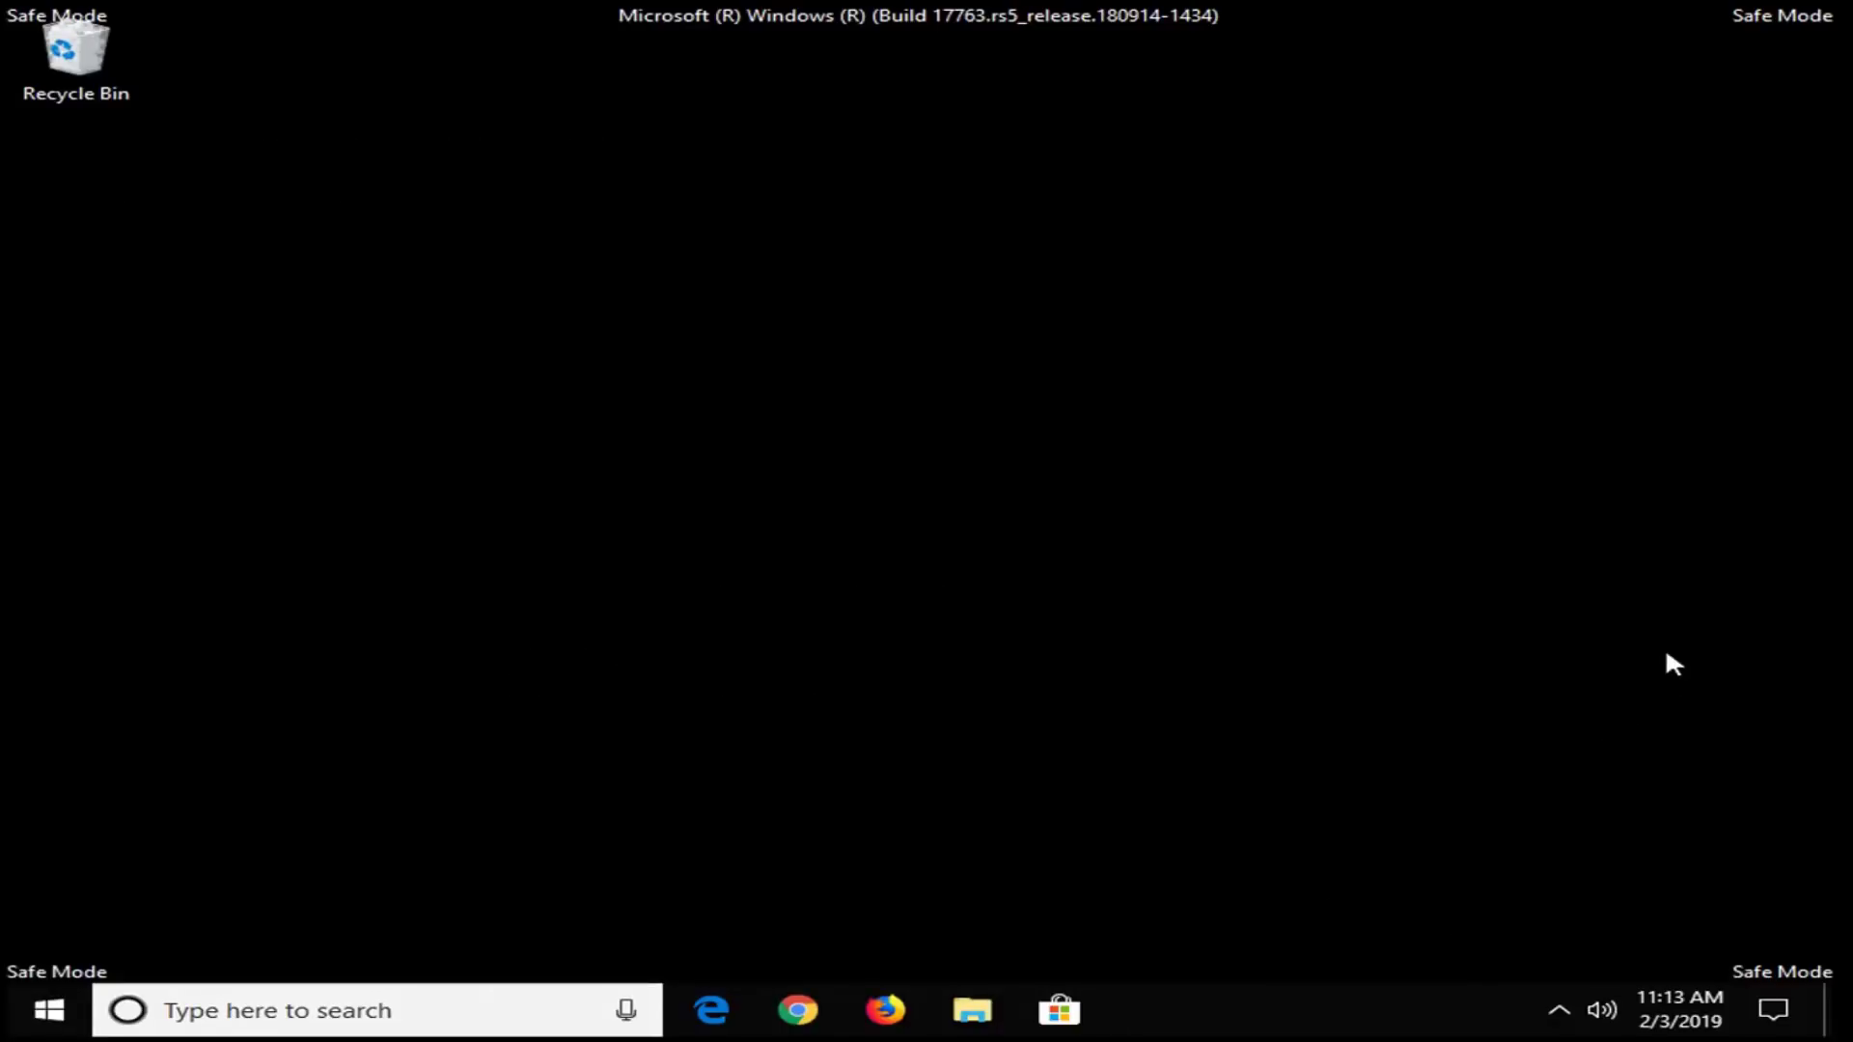
- Open Windows Settings from the search panel's sidebar, then close the Settings window
right_click(1108, 419)
click(550, 582)
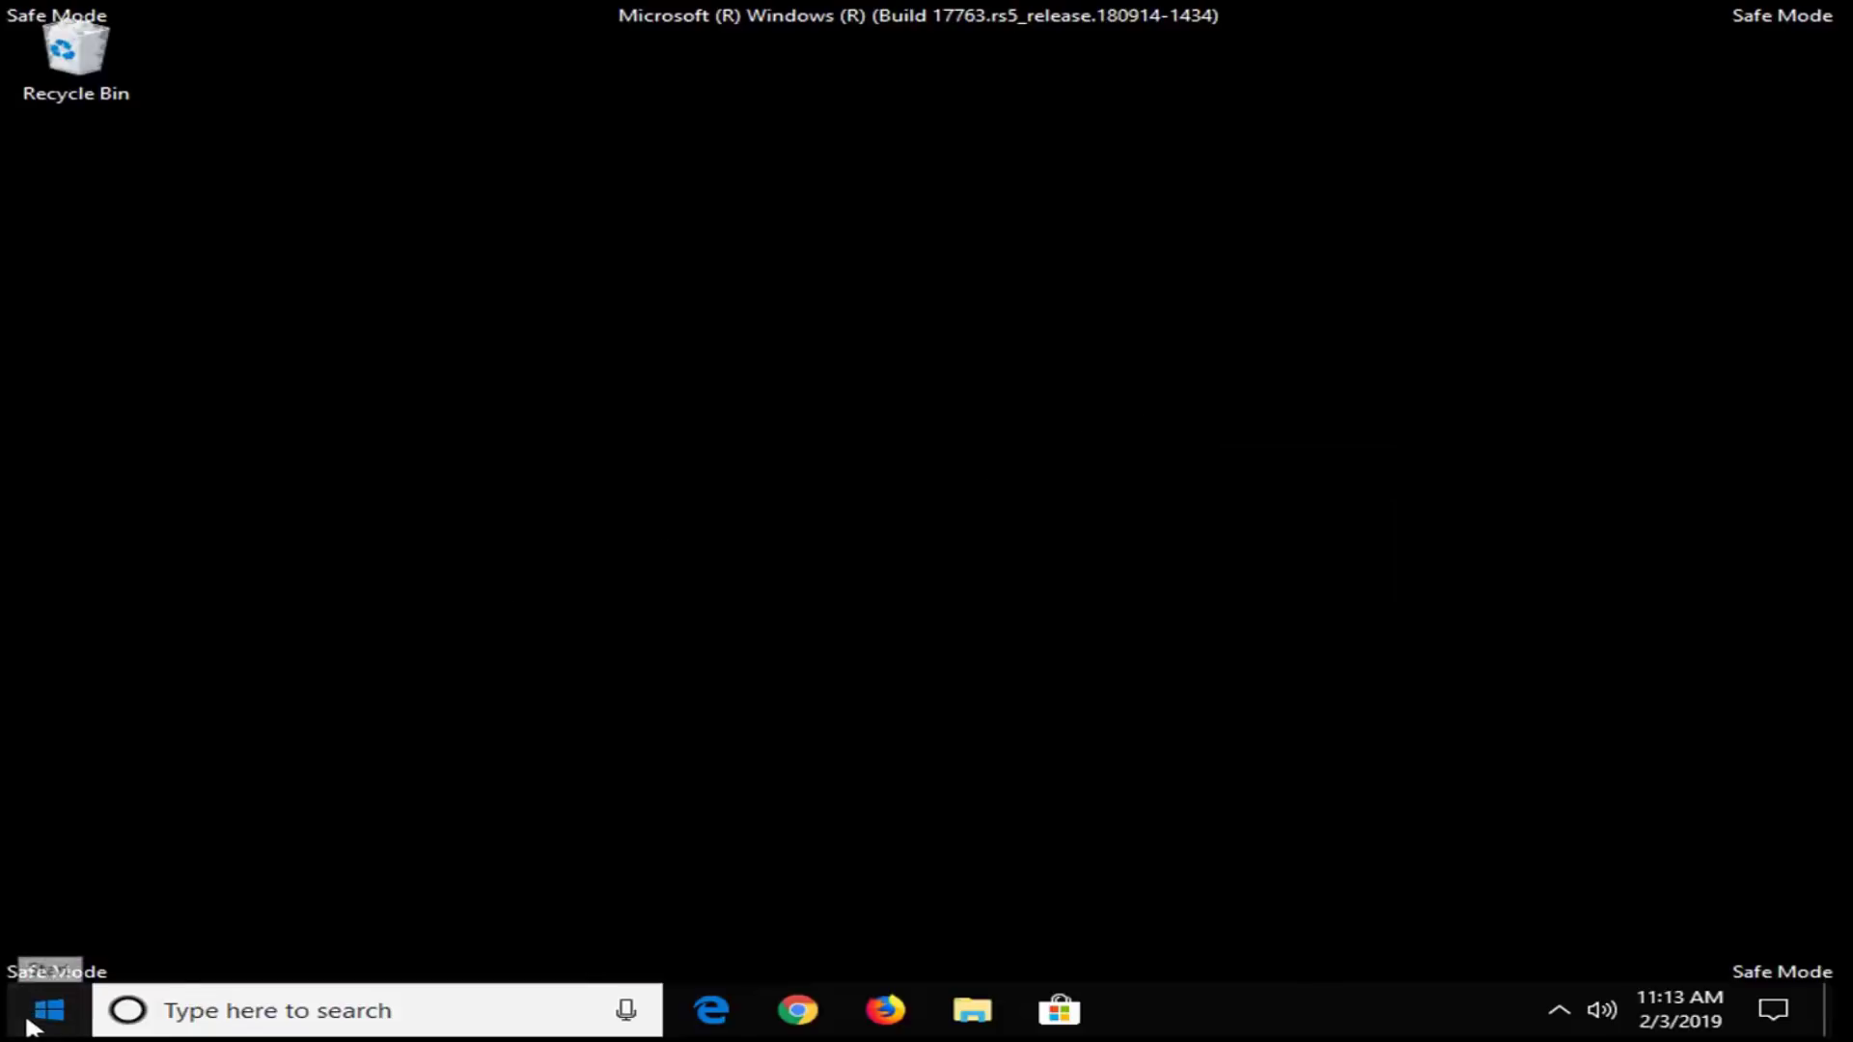
click(51, 1023)
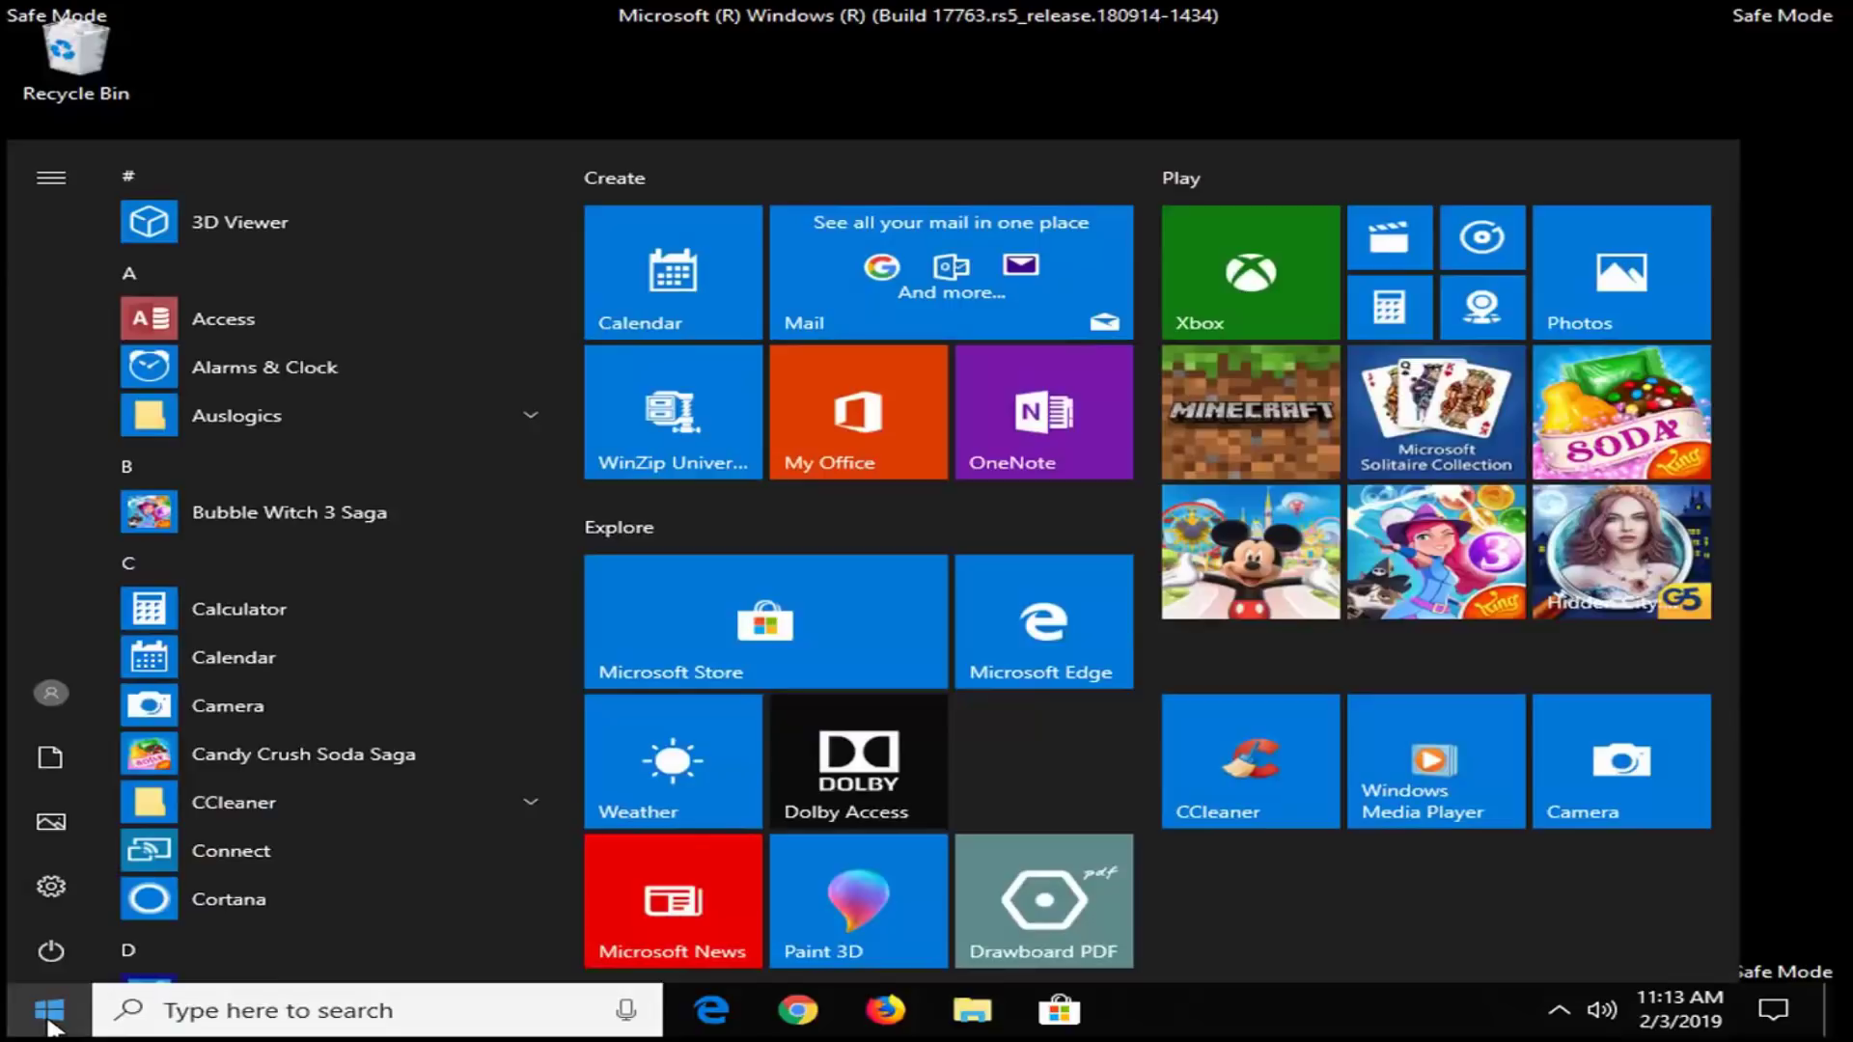
click(48, 1017)
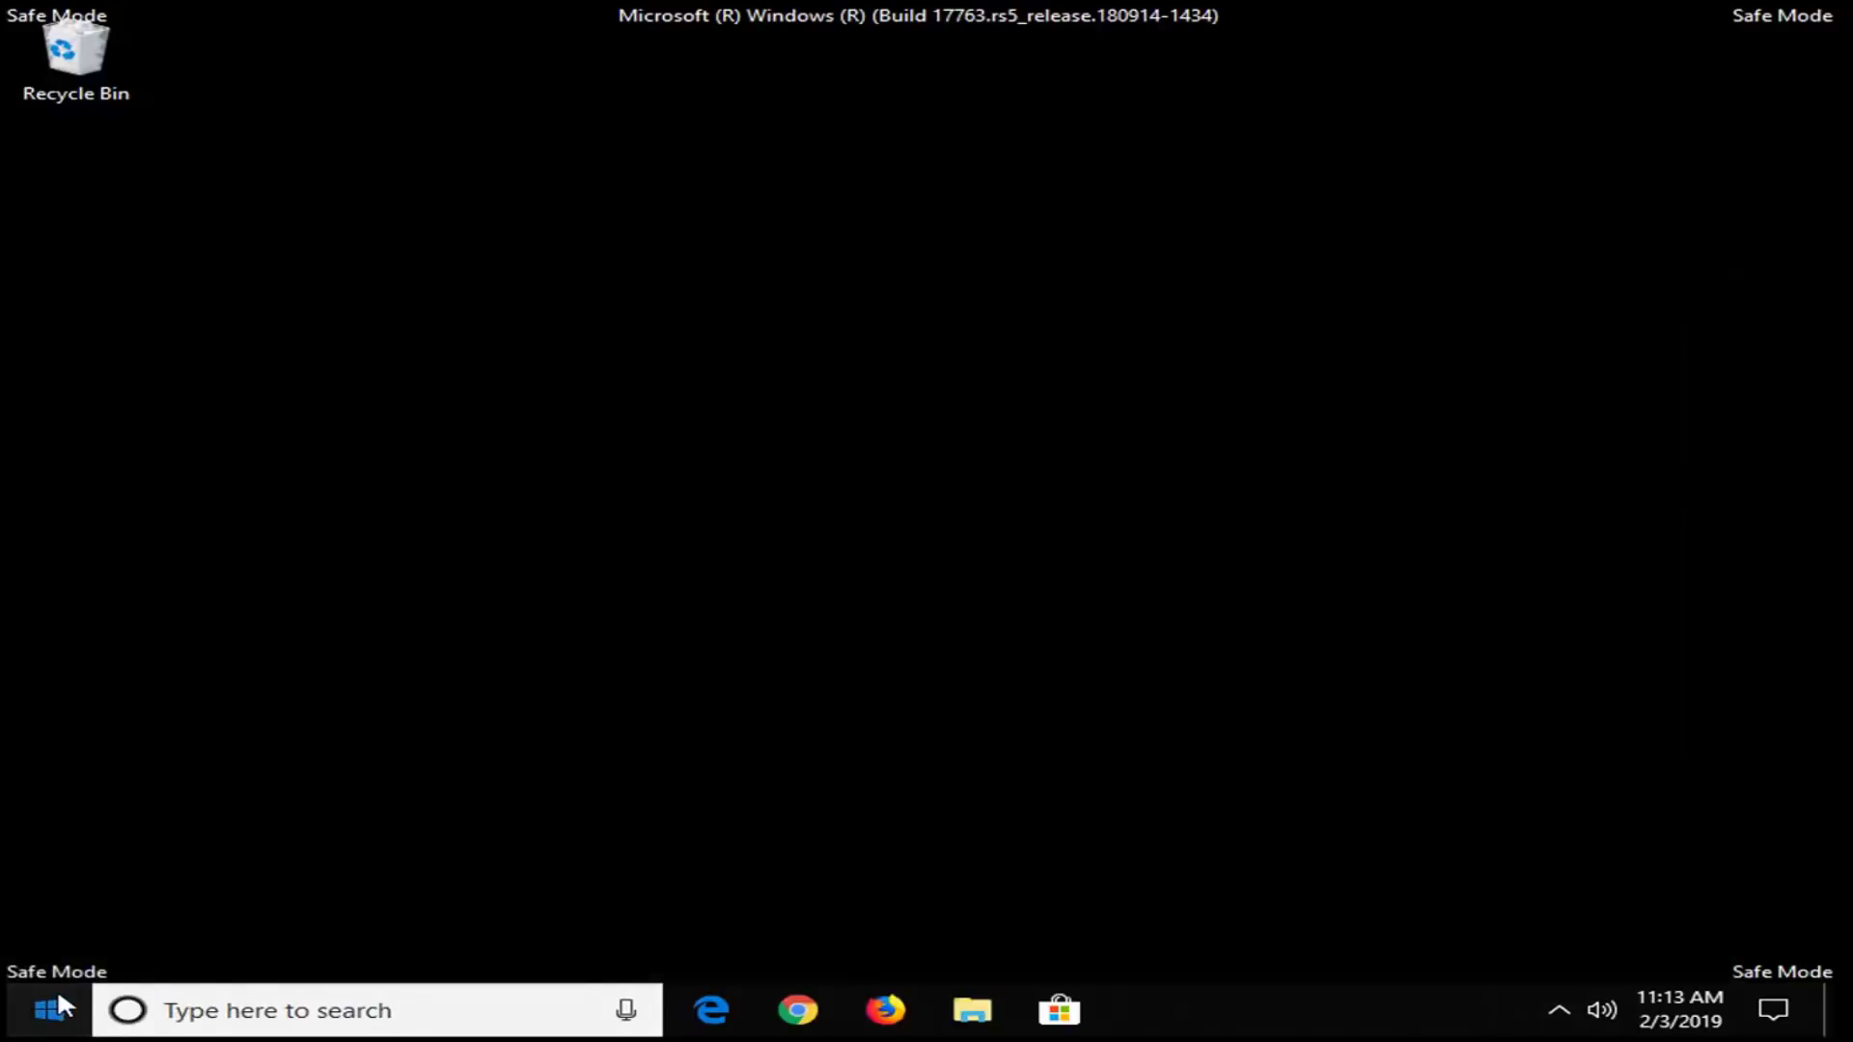
click(56, 1003)
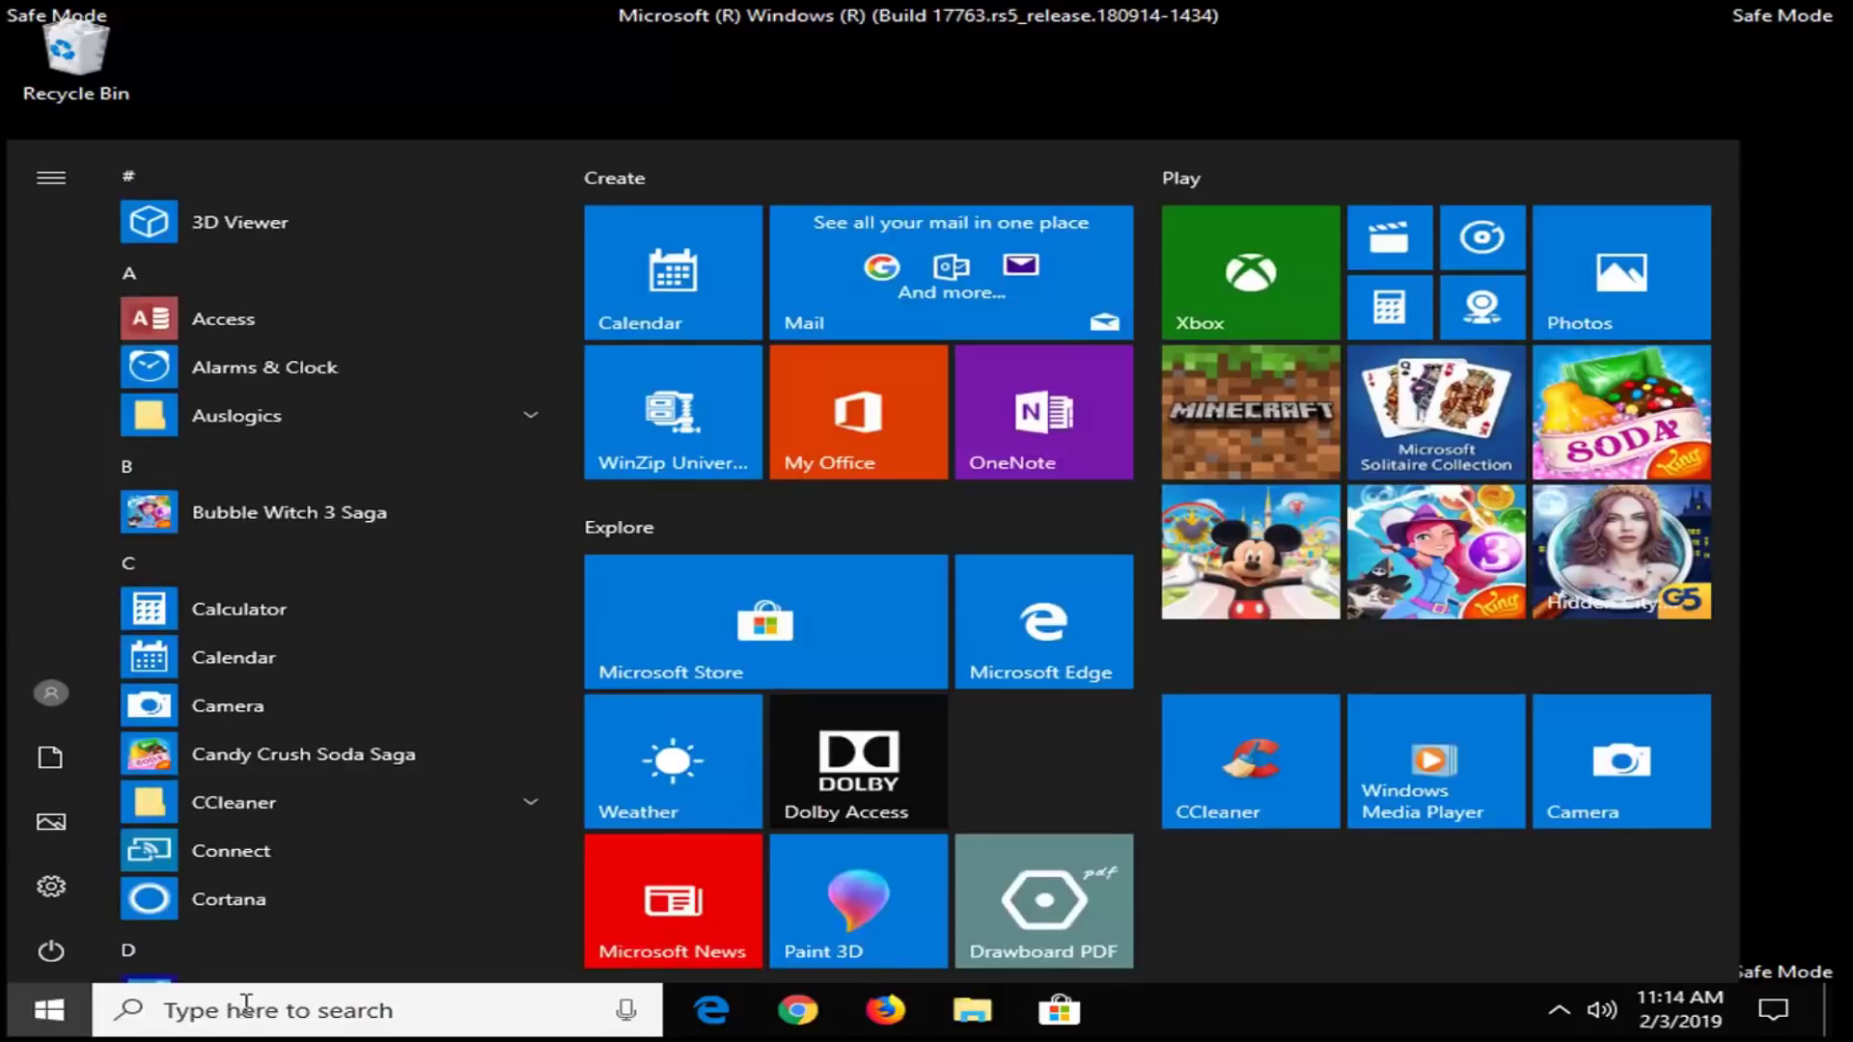
click(232, 1008)
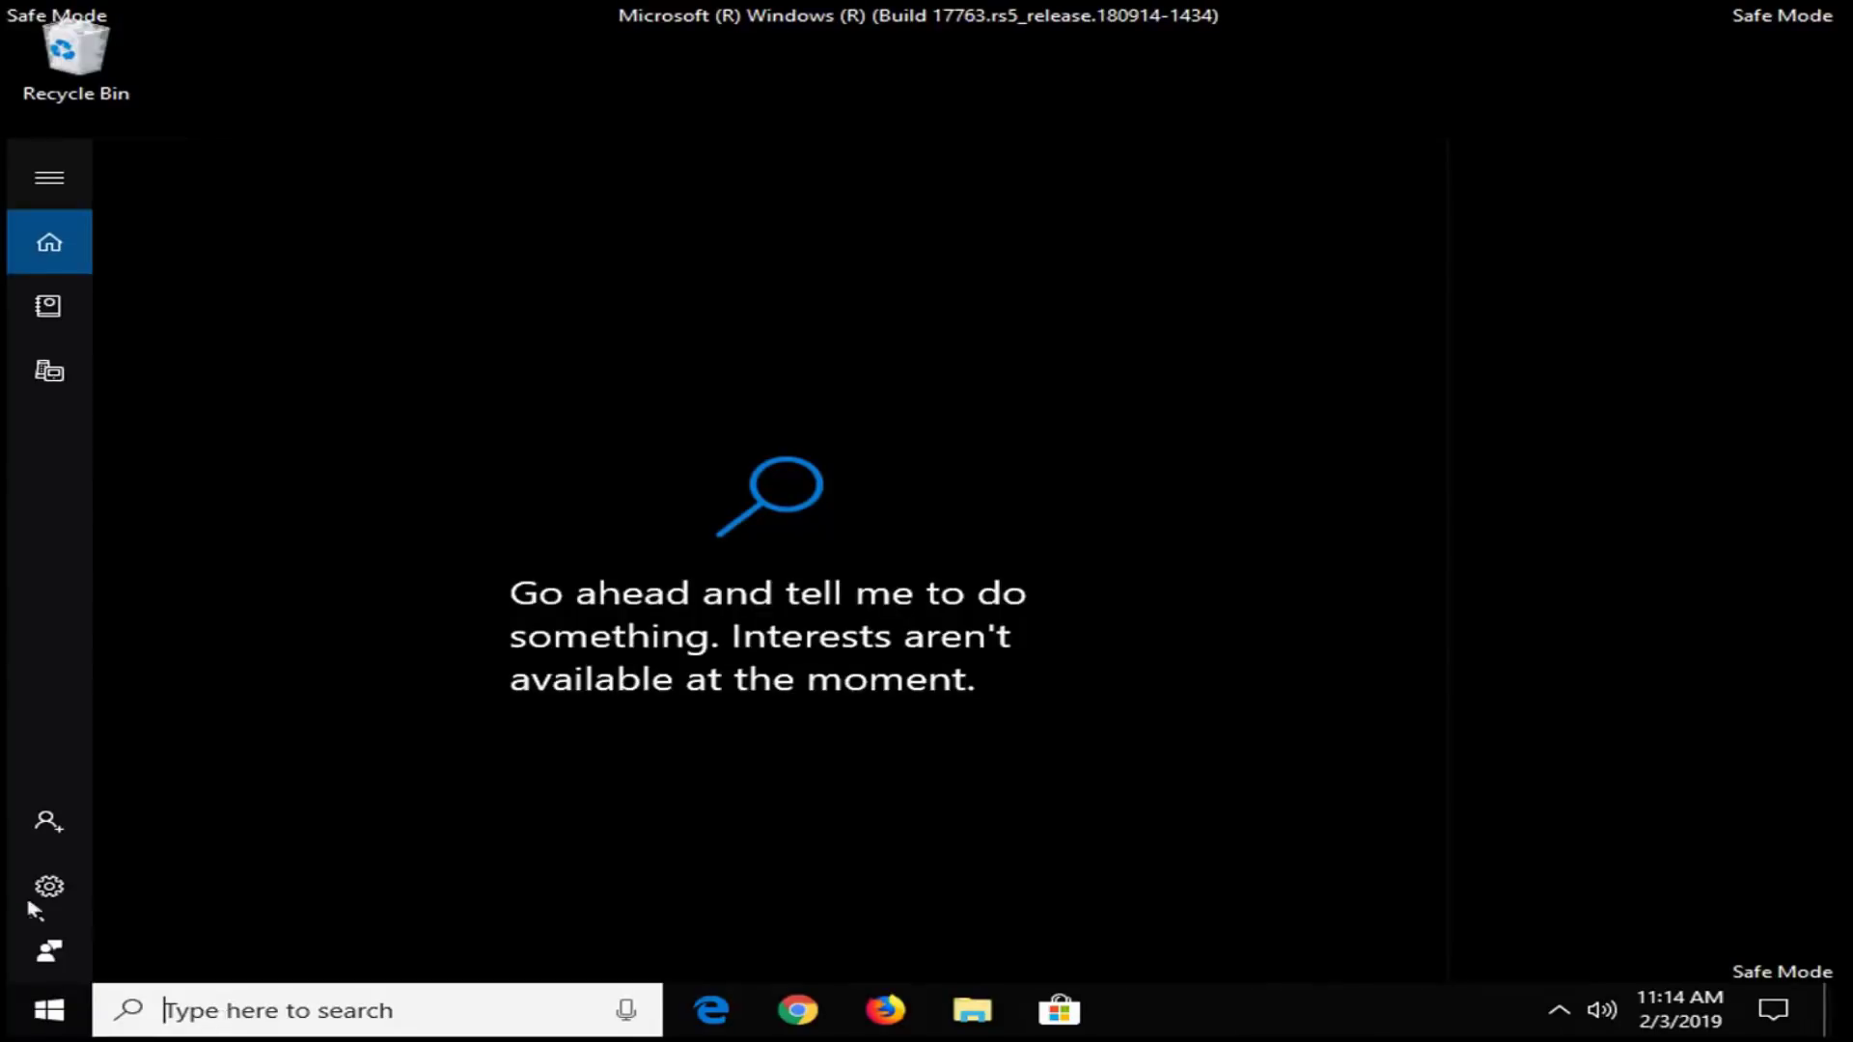
click(53, 893)
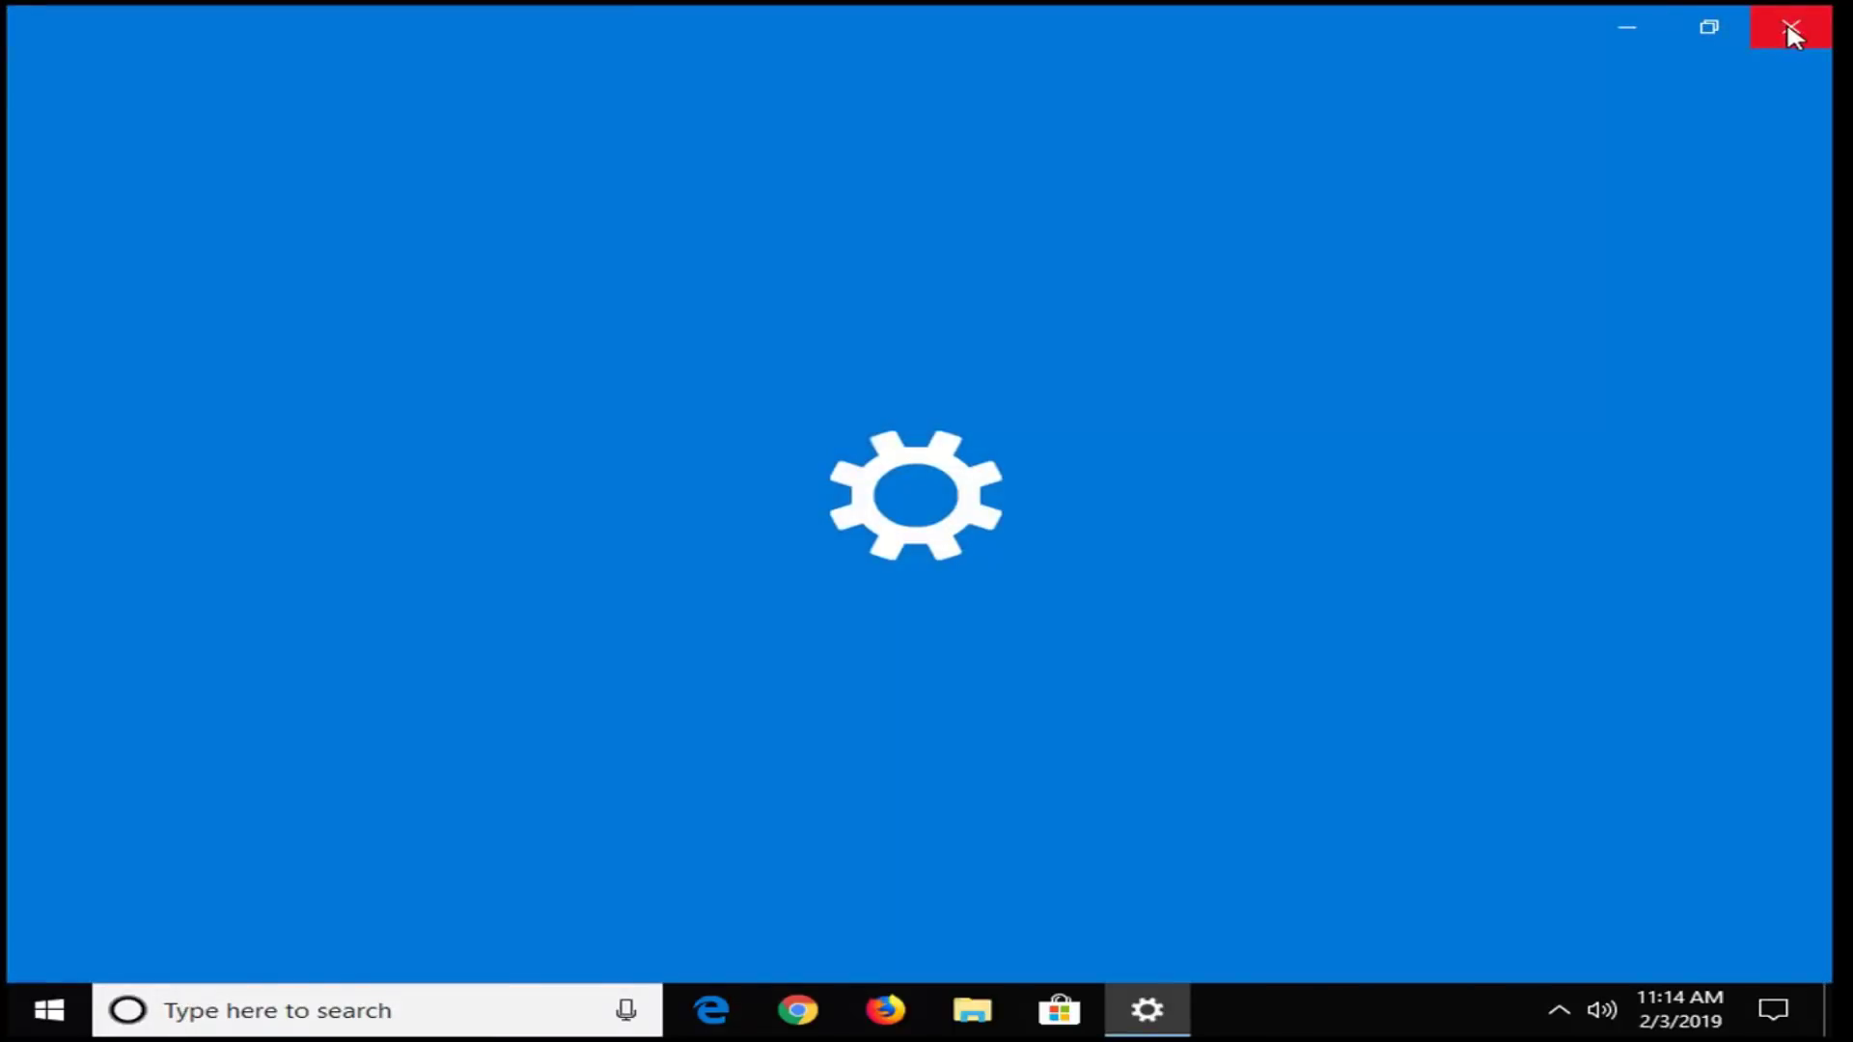
click(1786, 27)
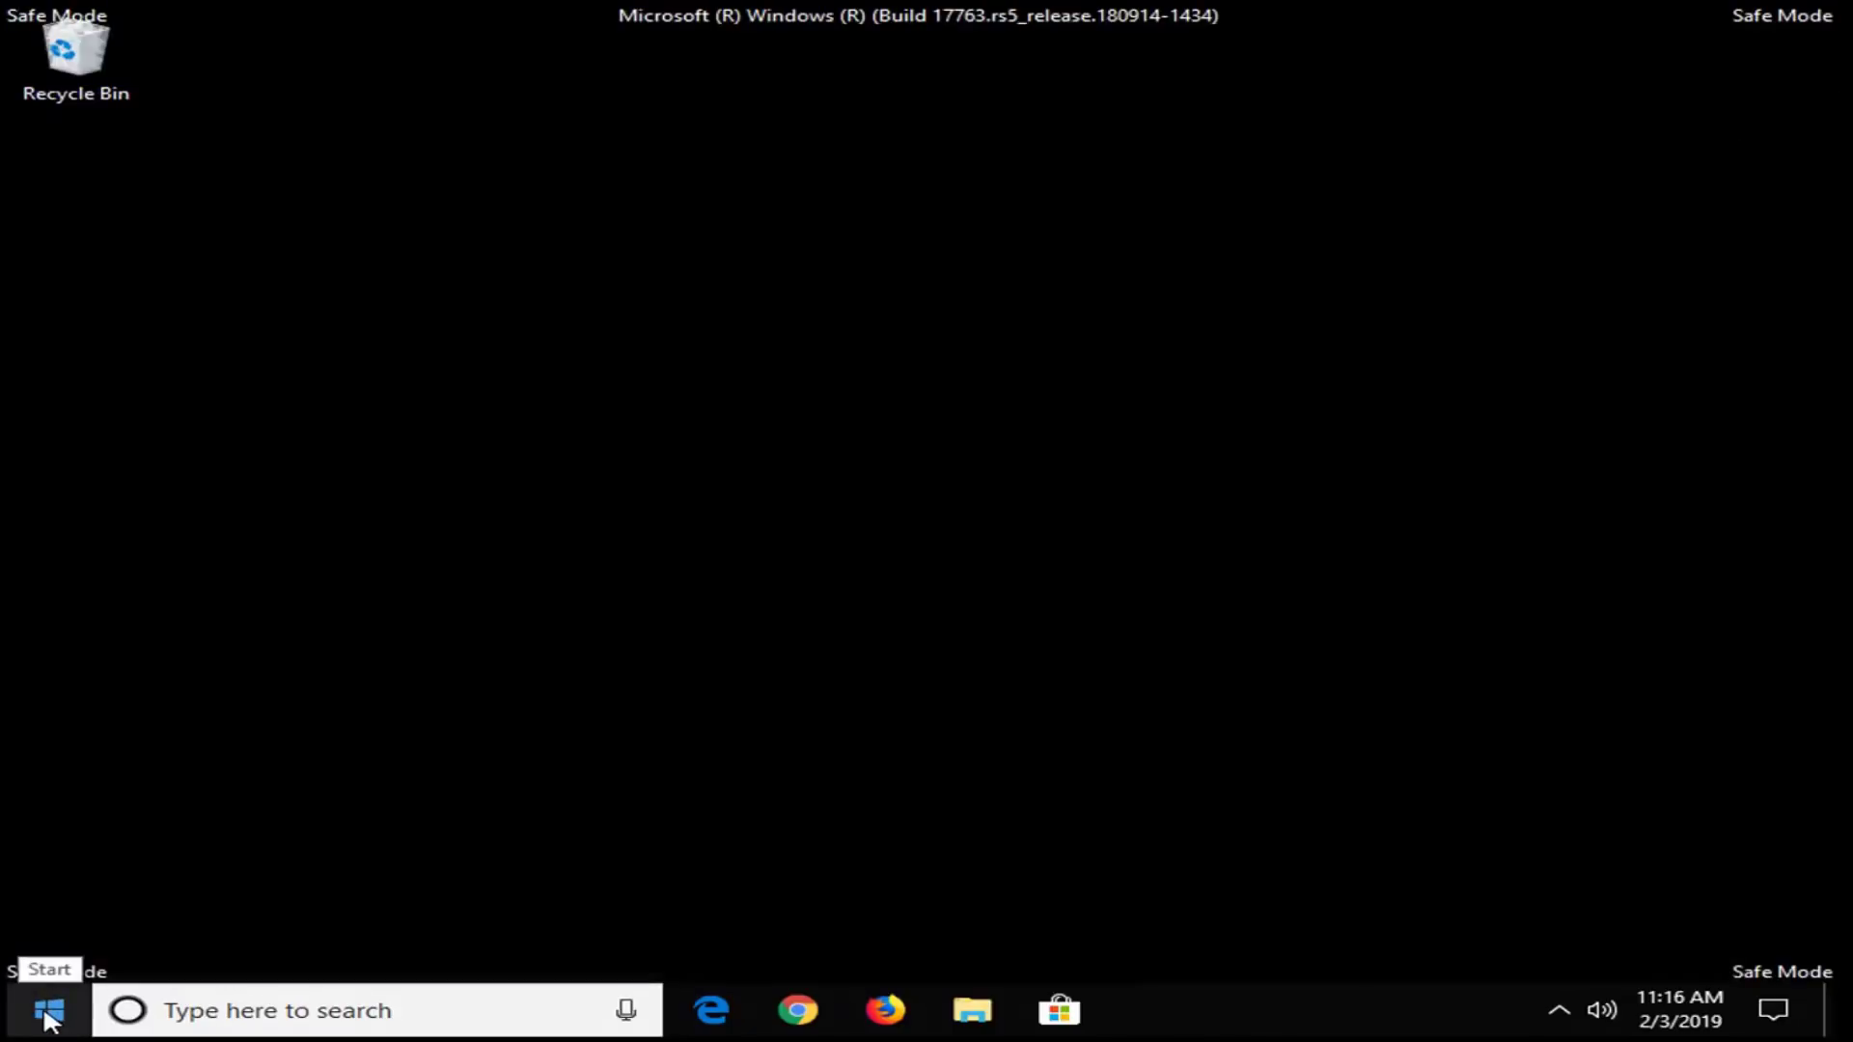
- Sign out via the power-user menu and sign back in as Administrator
right_click(48, 1021)
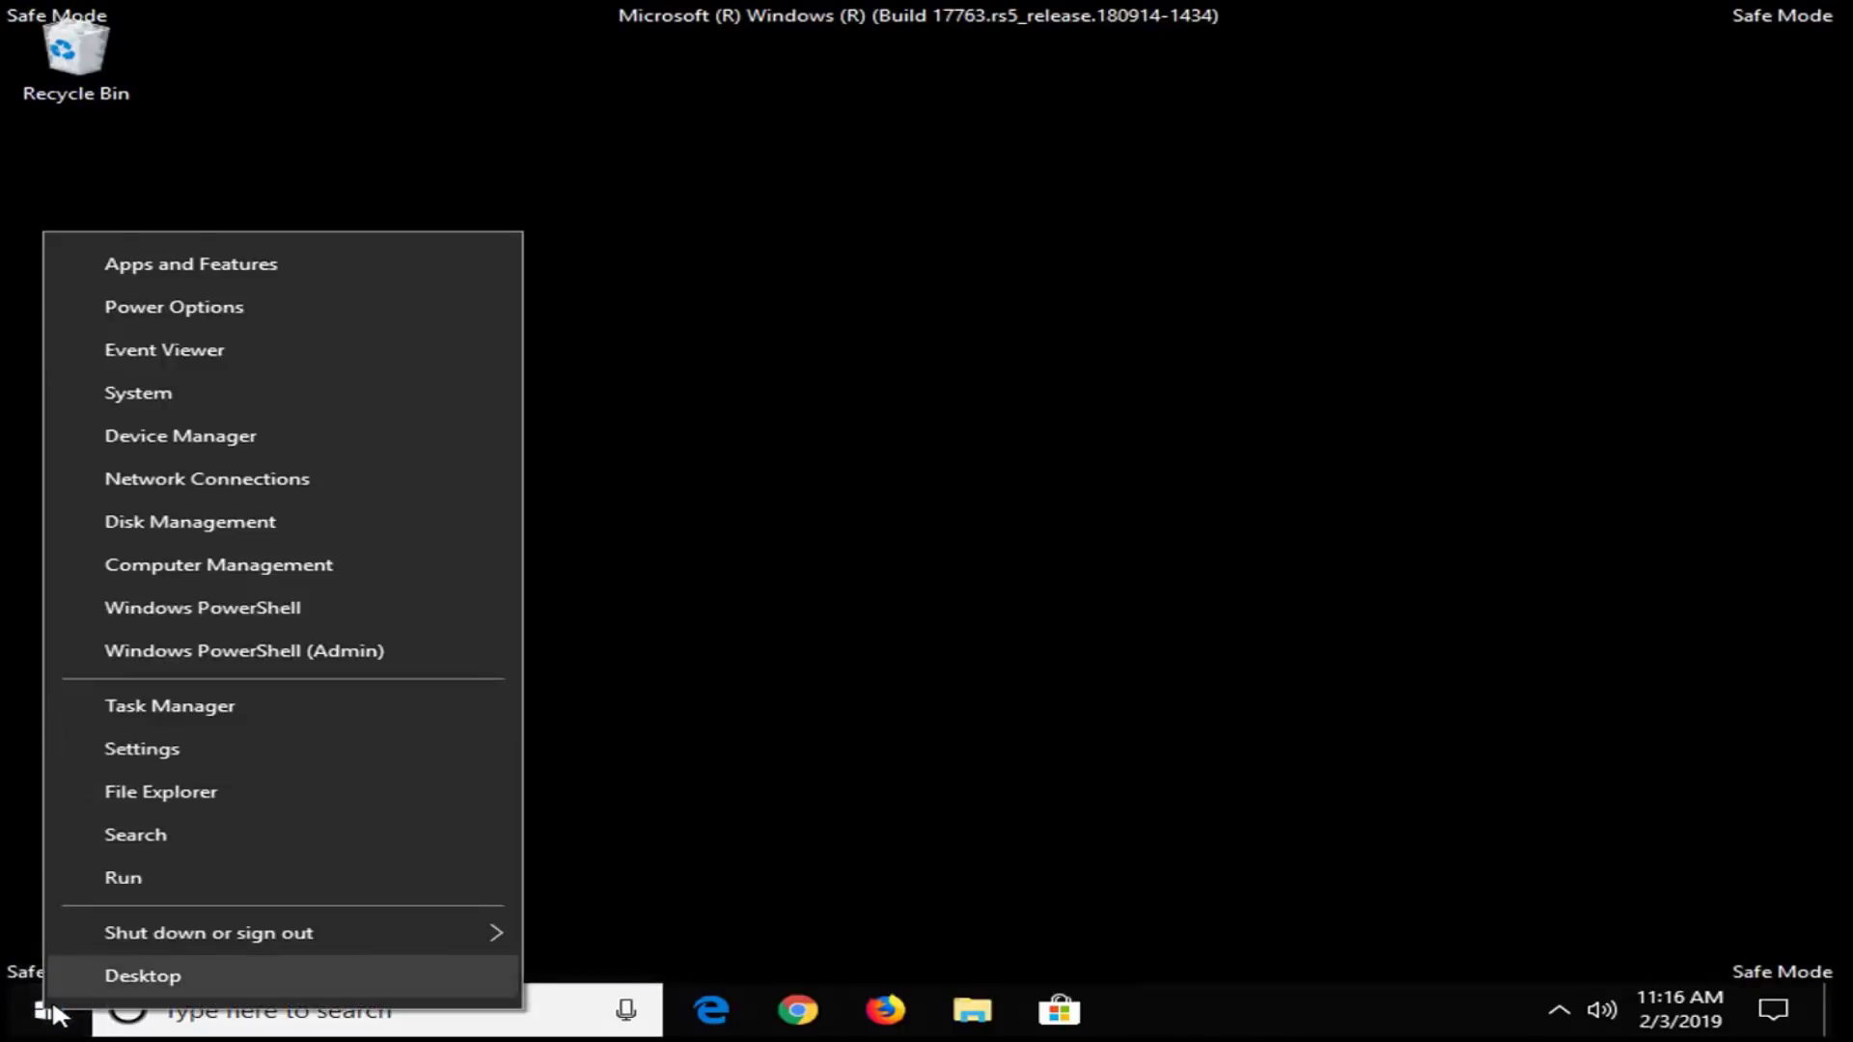
mouse_move(271, 939)
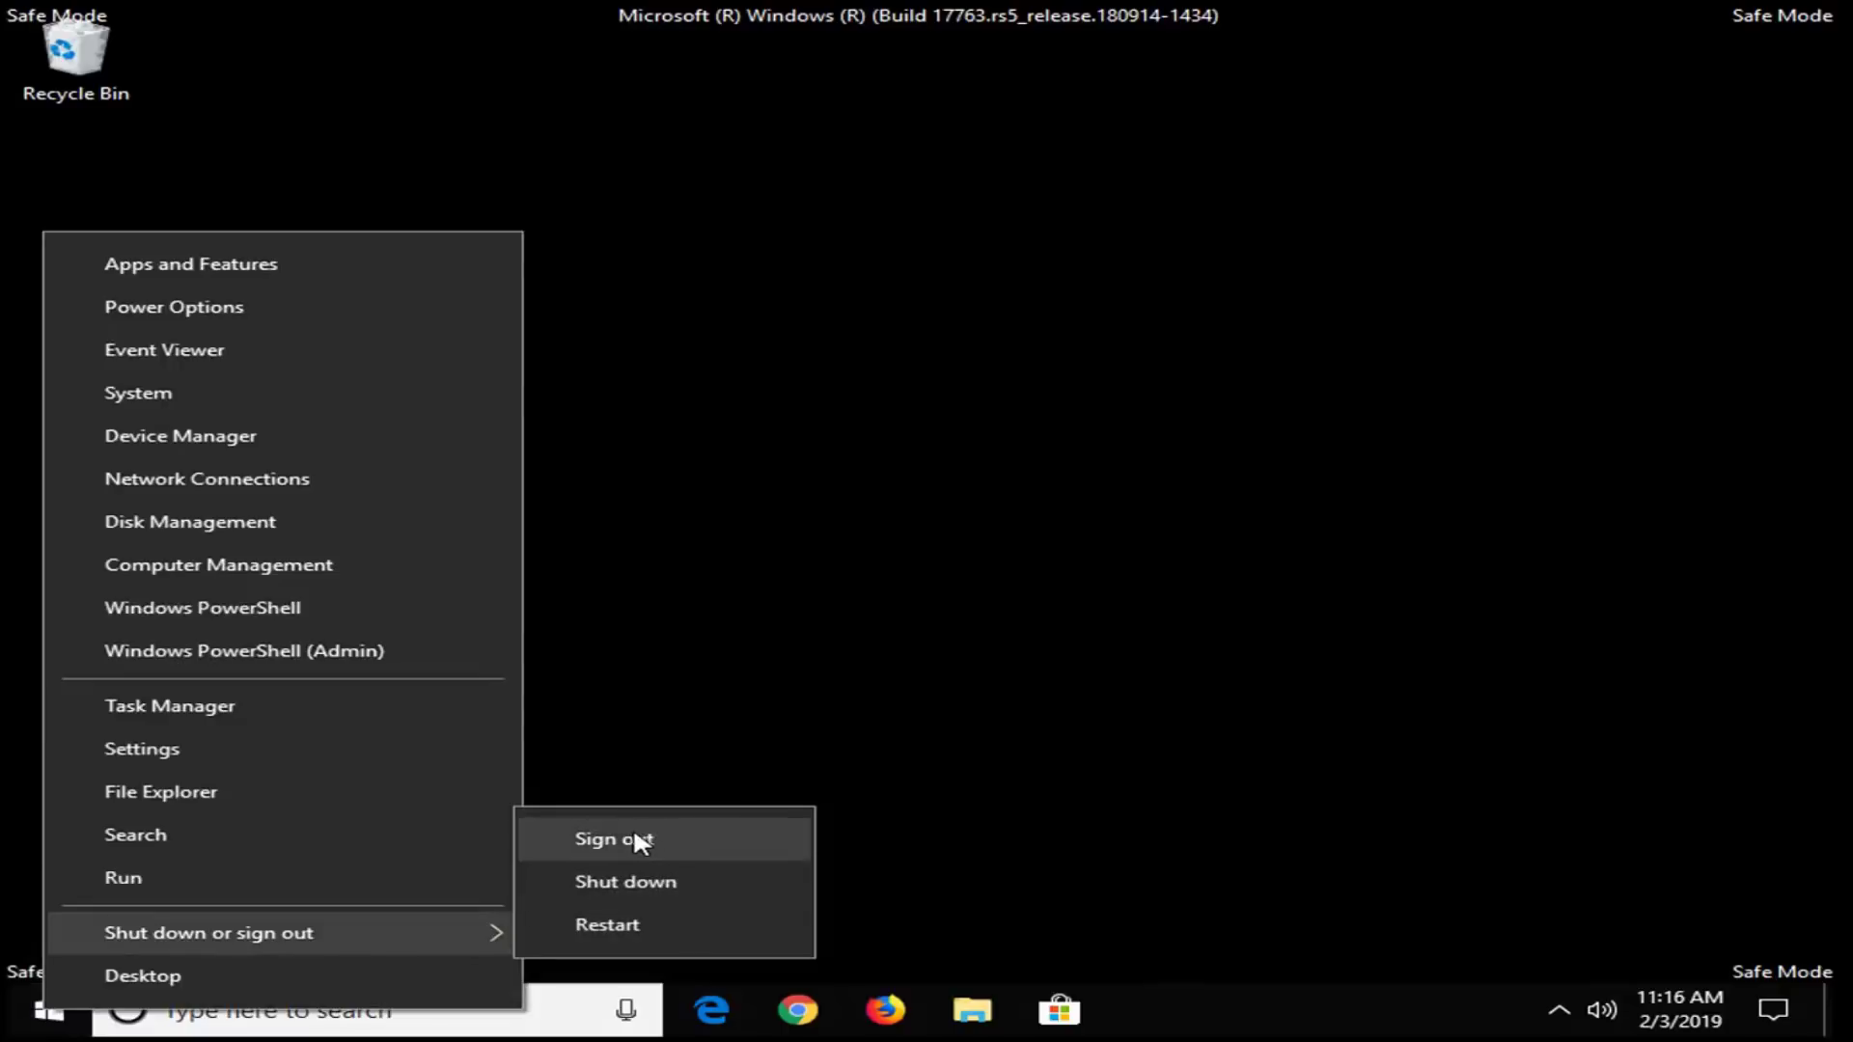
click(618, 846)
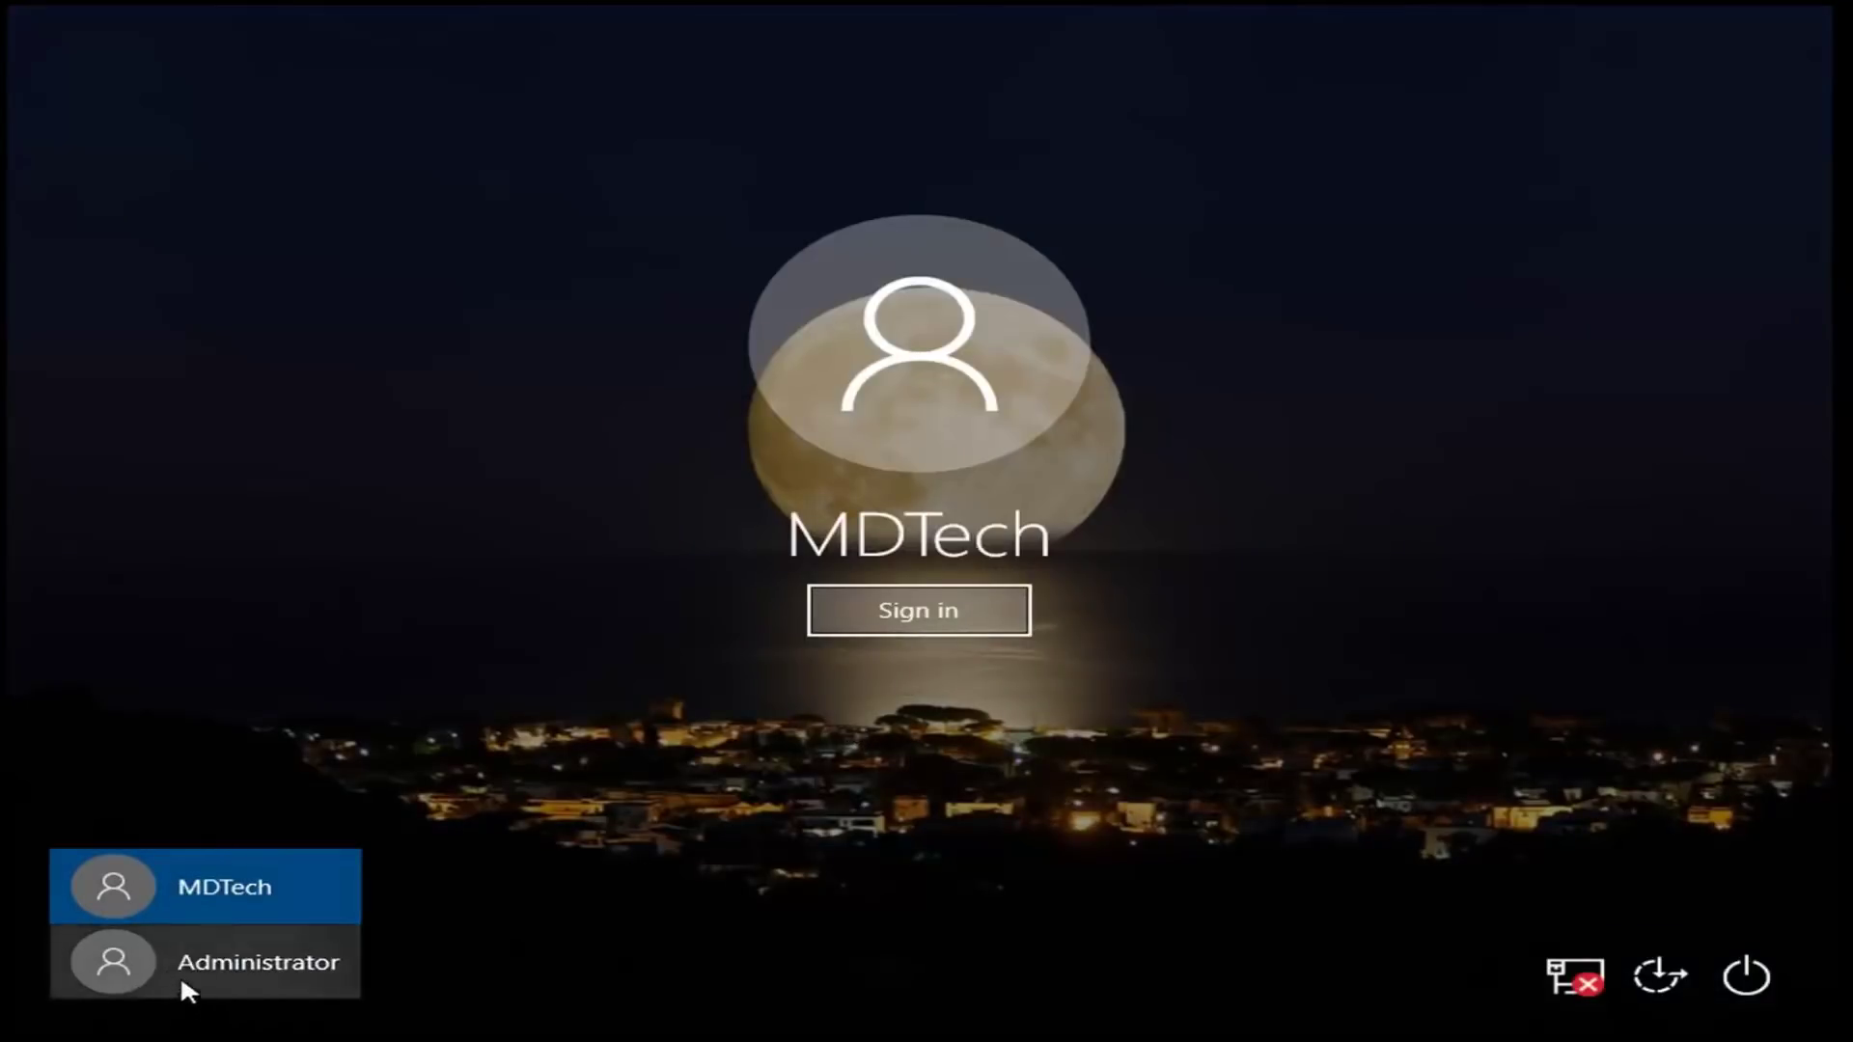
click(136, 973)
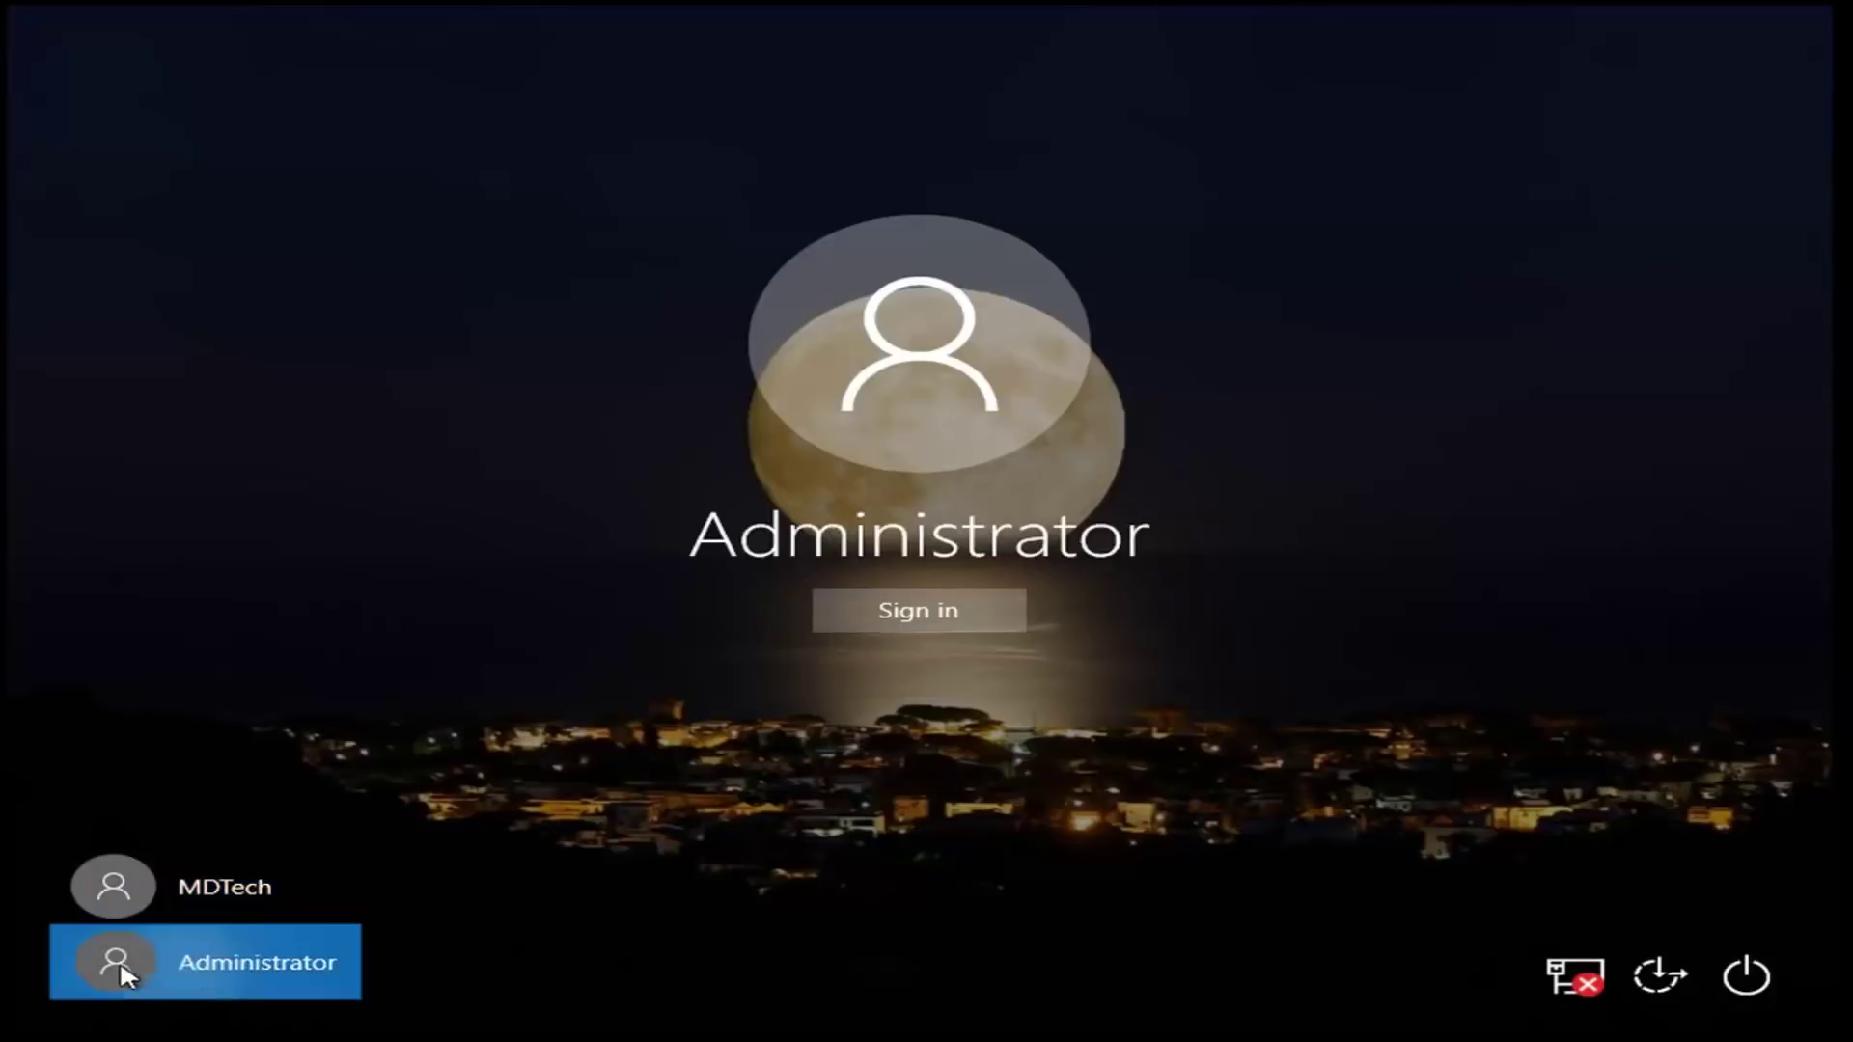
click(935, 608)
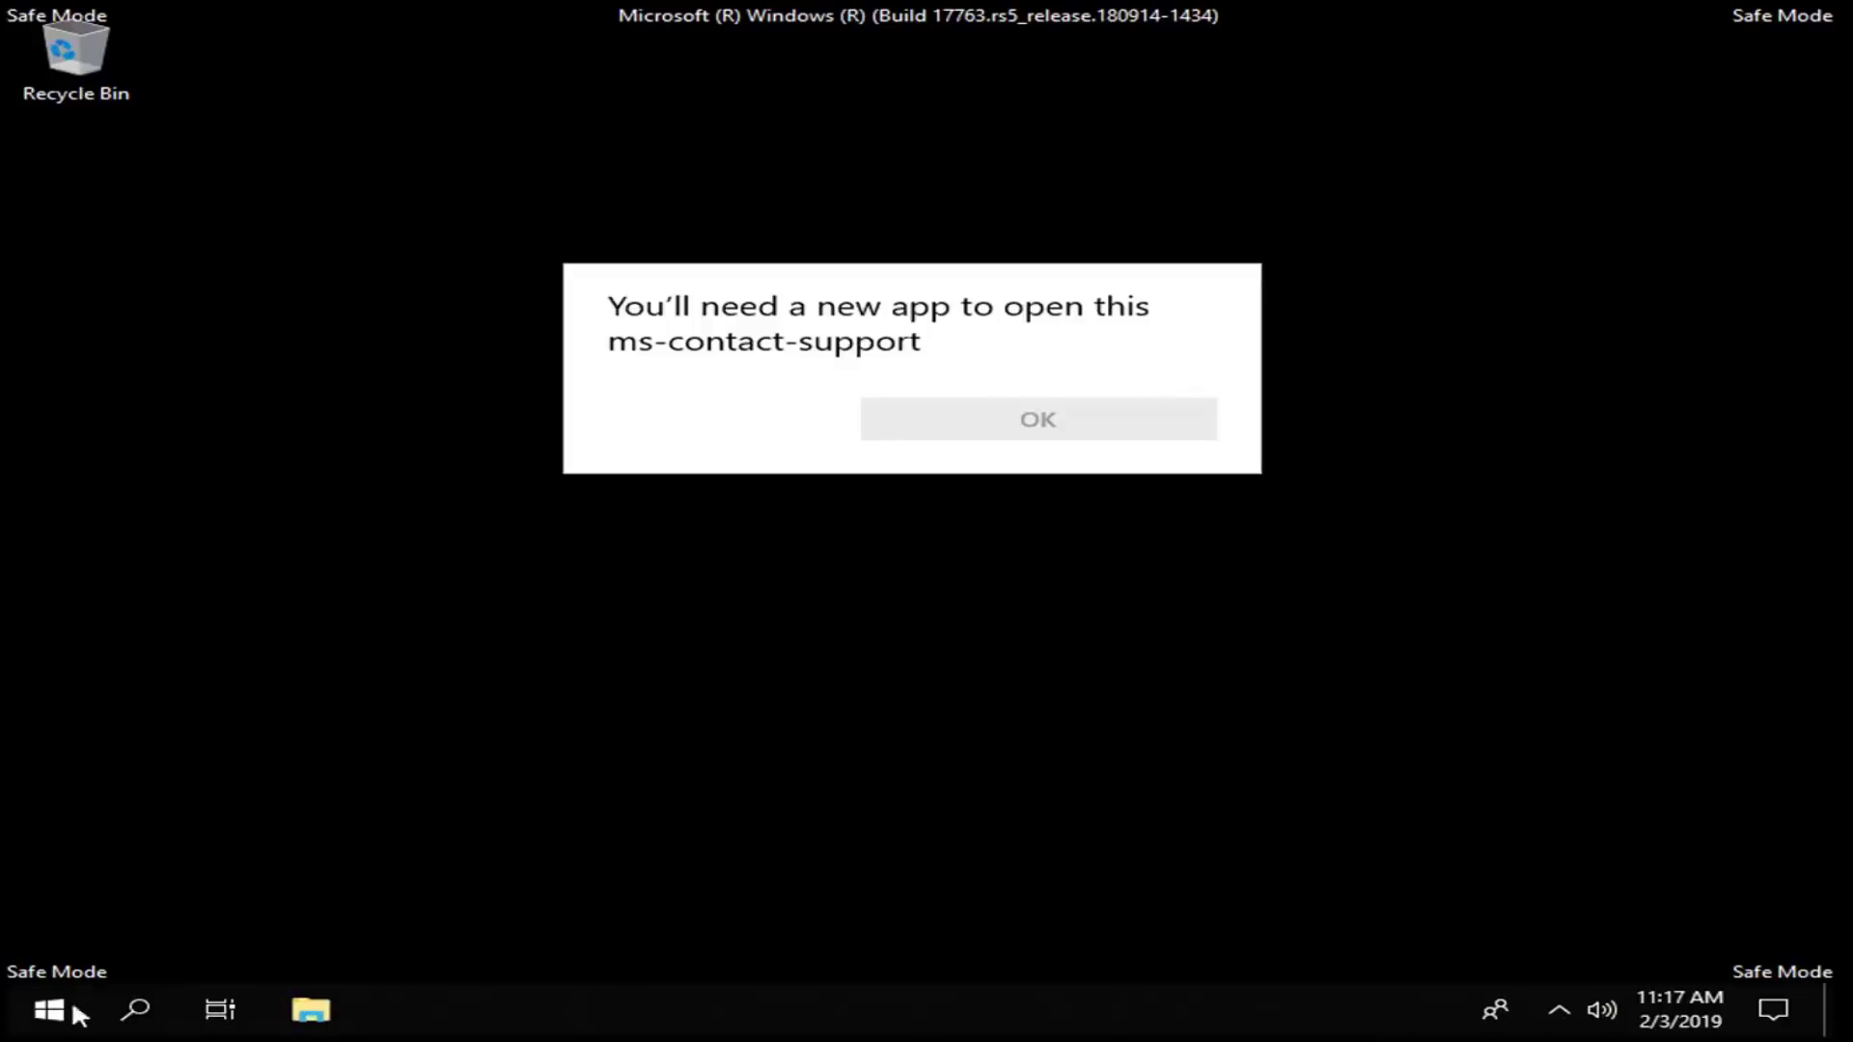
- Turn on 'Show hidden files, folders, and drives' in File Explorer's Folder Options
click(311, 1013)
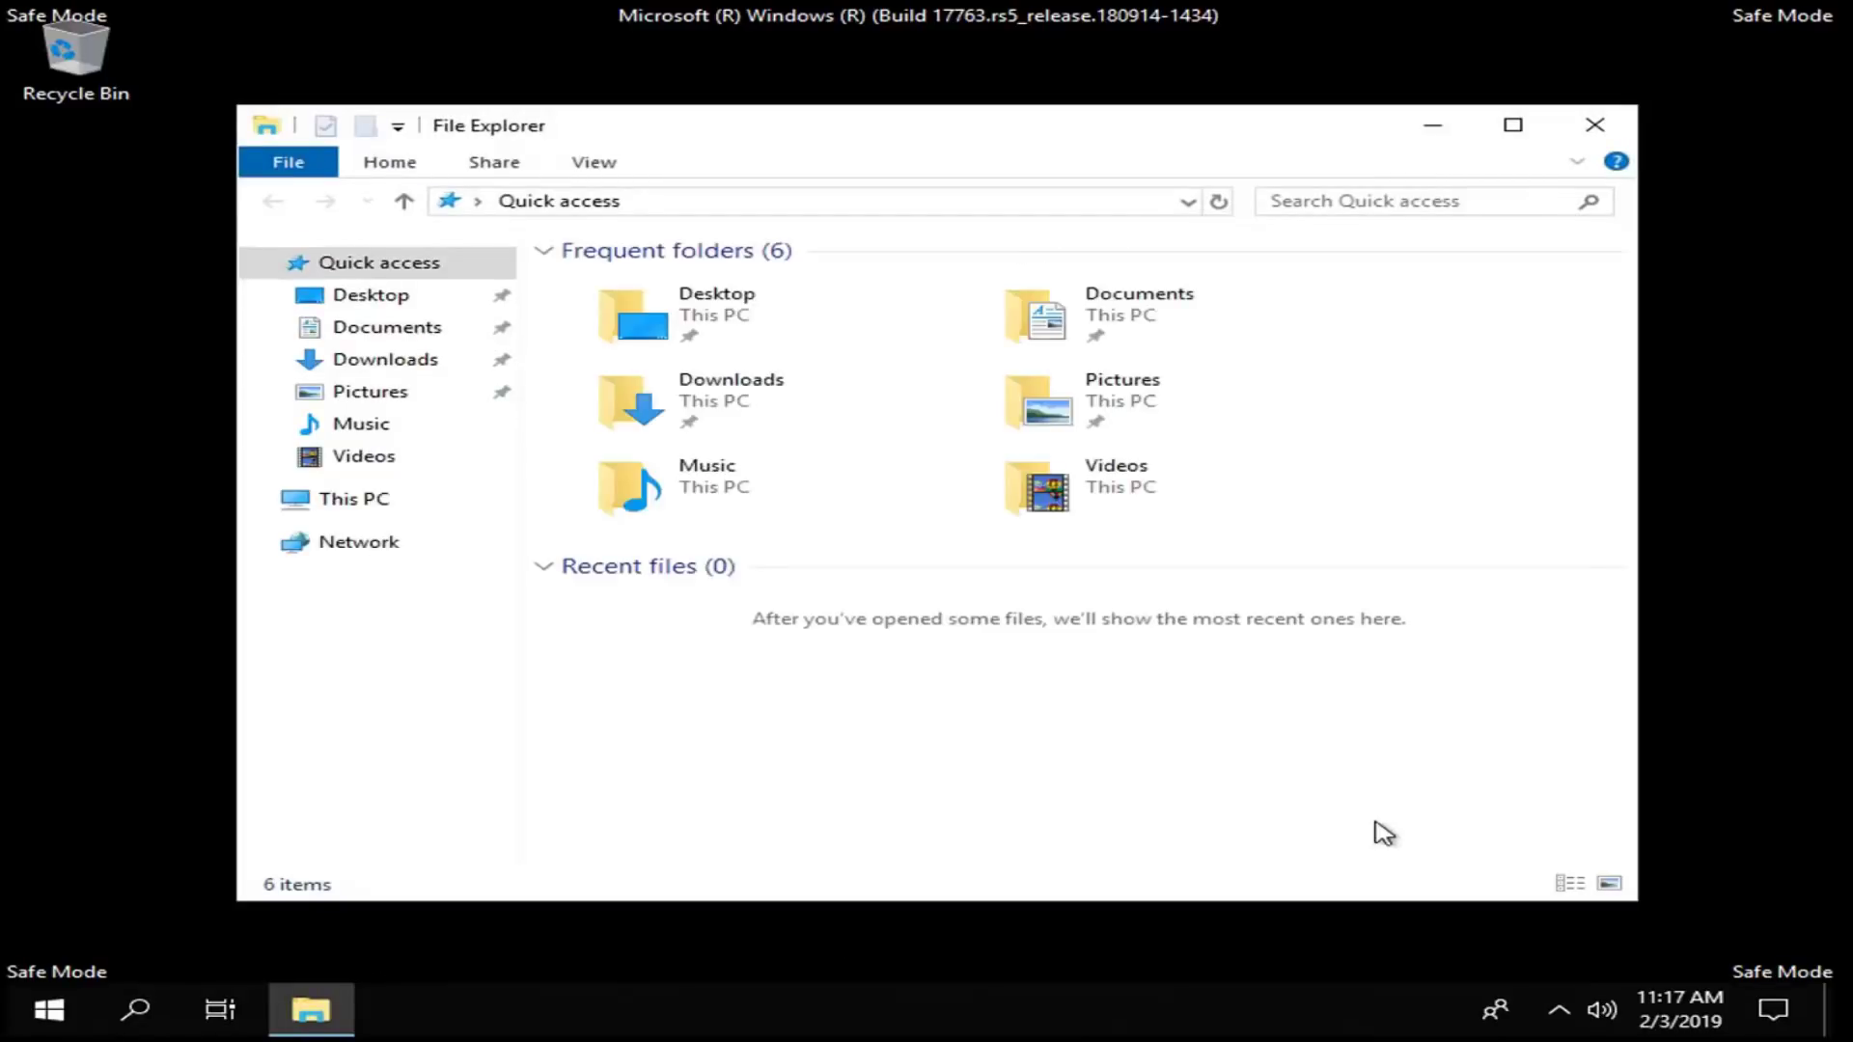
click(595, 164)
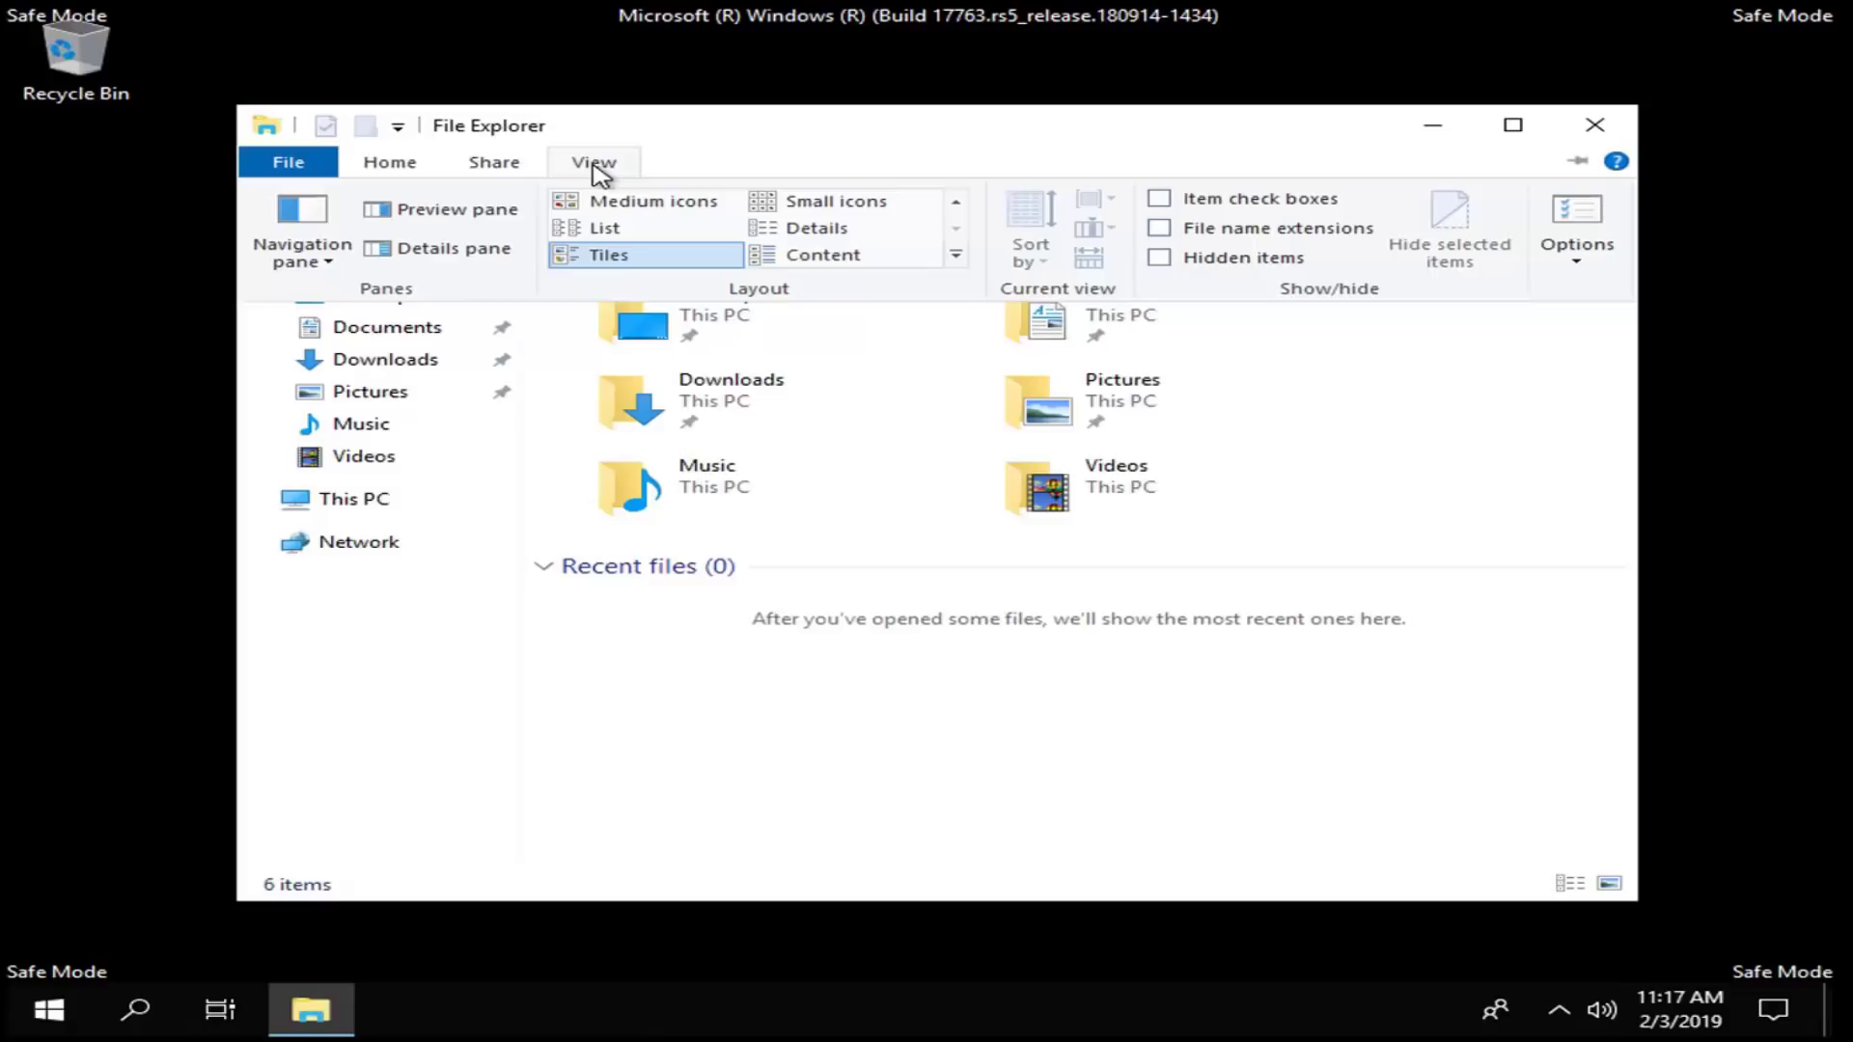
click(1576, 232)
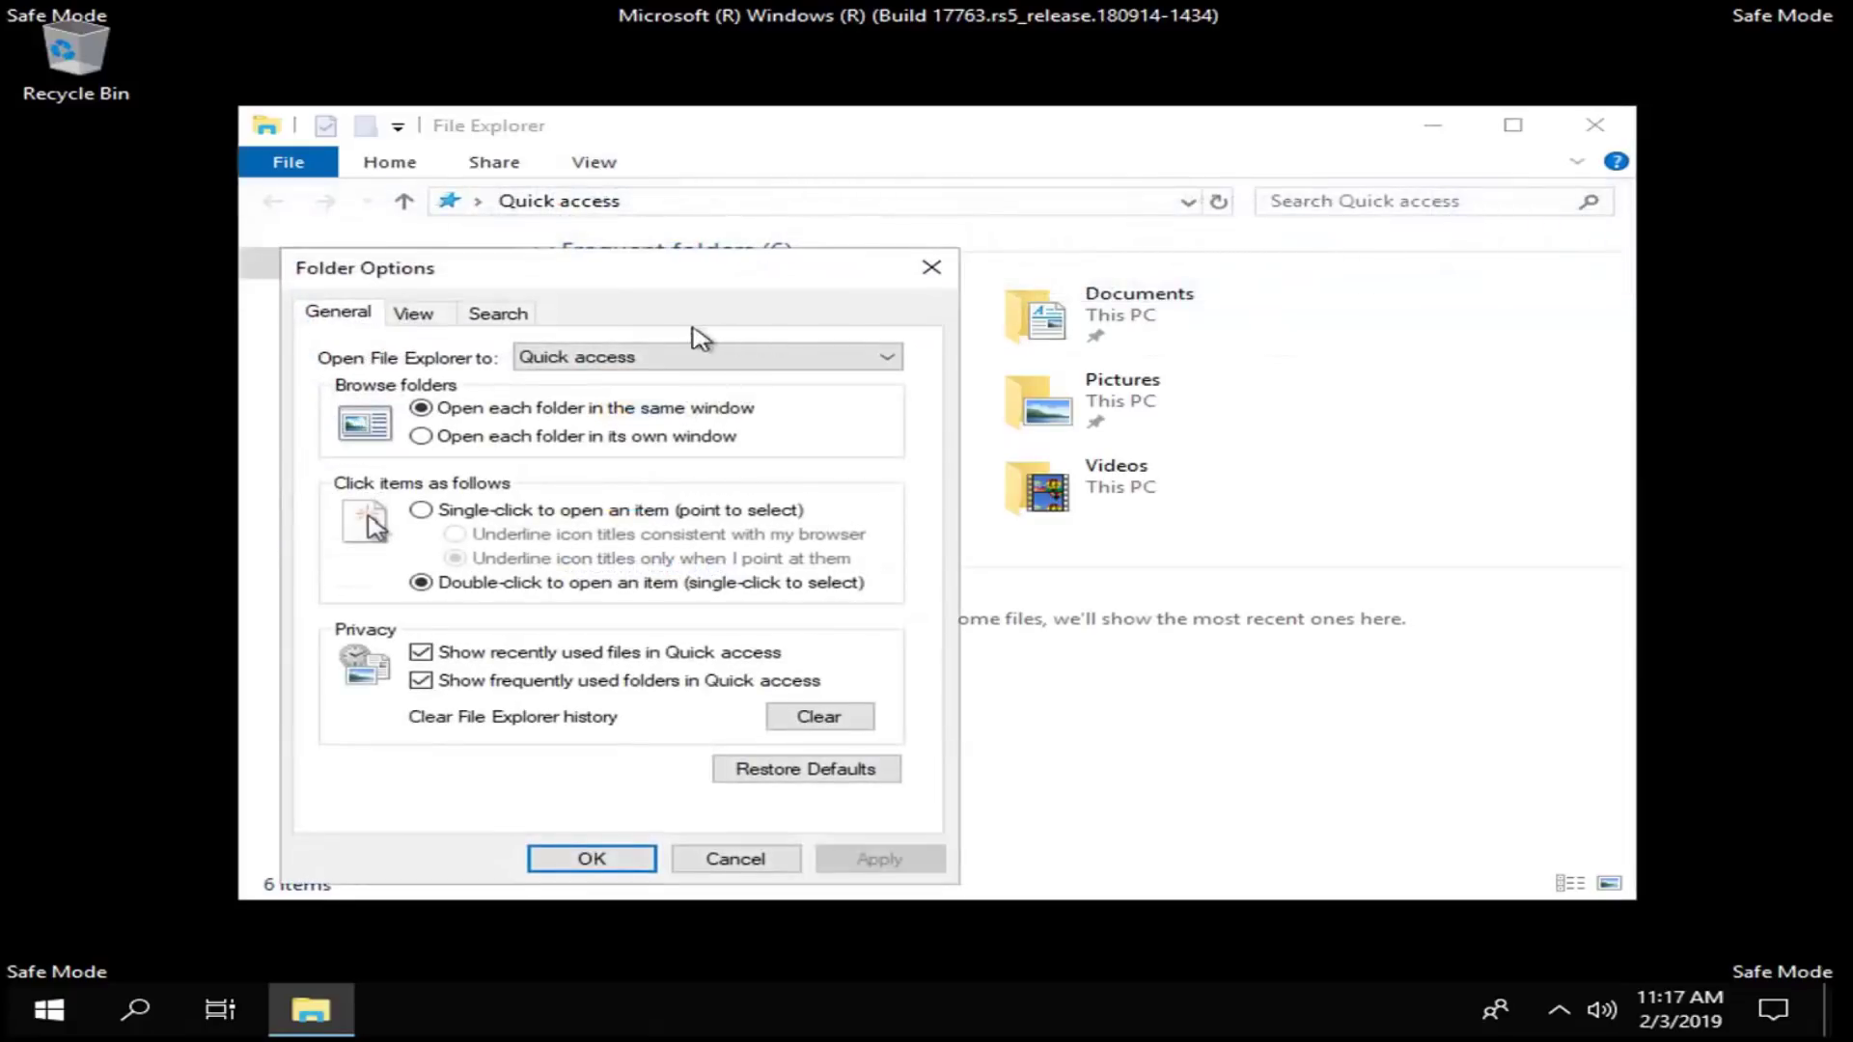
drag(666, 258, 977, 236)
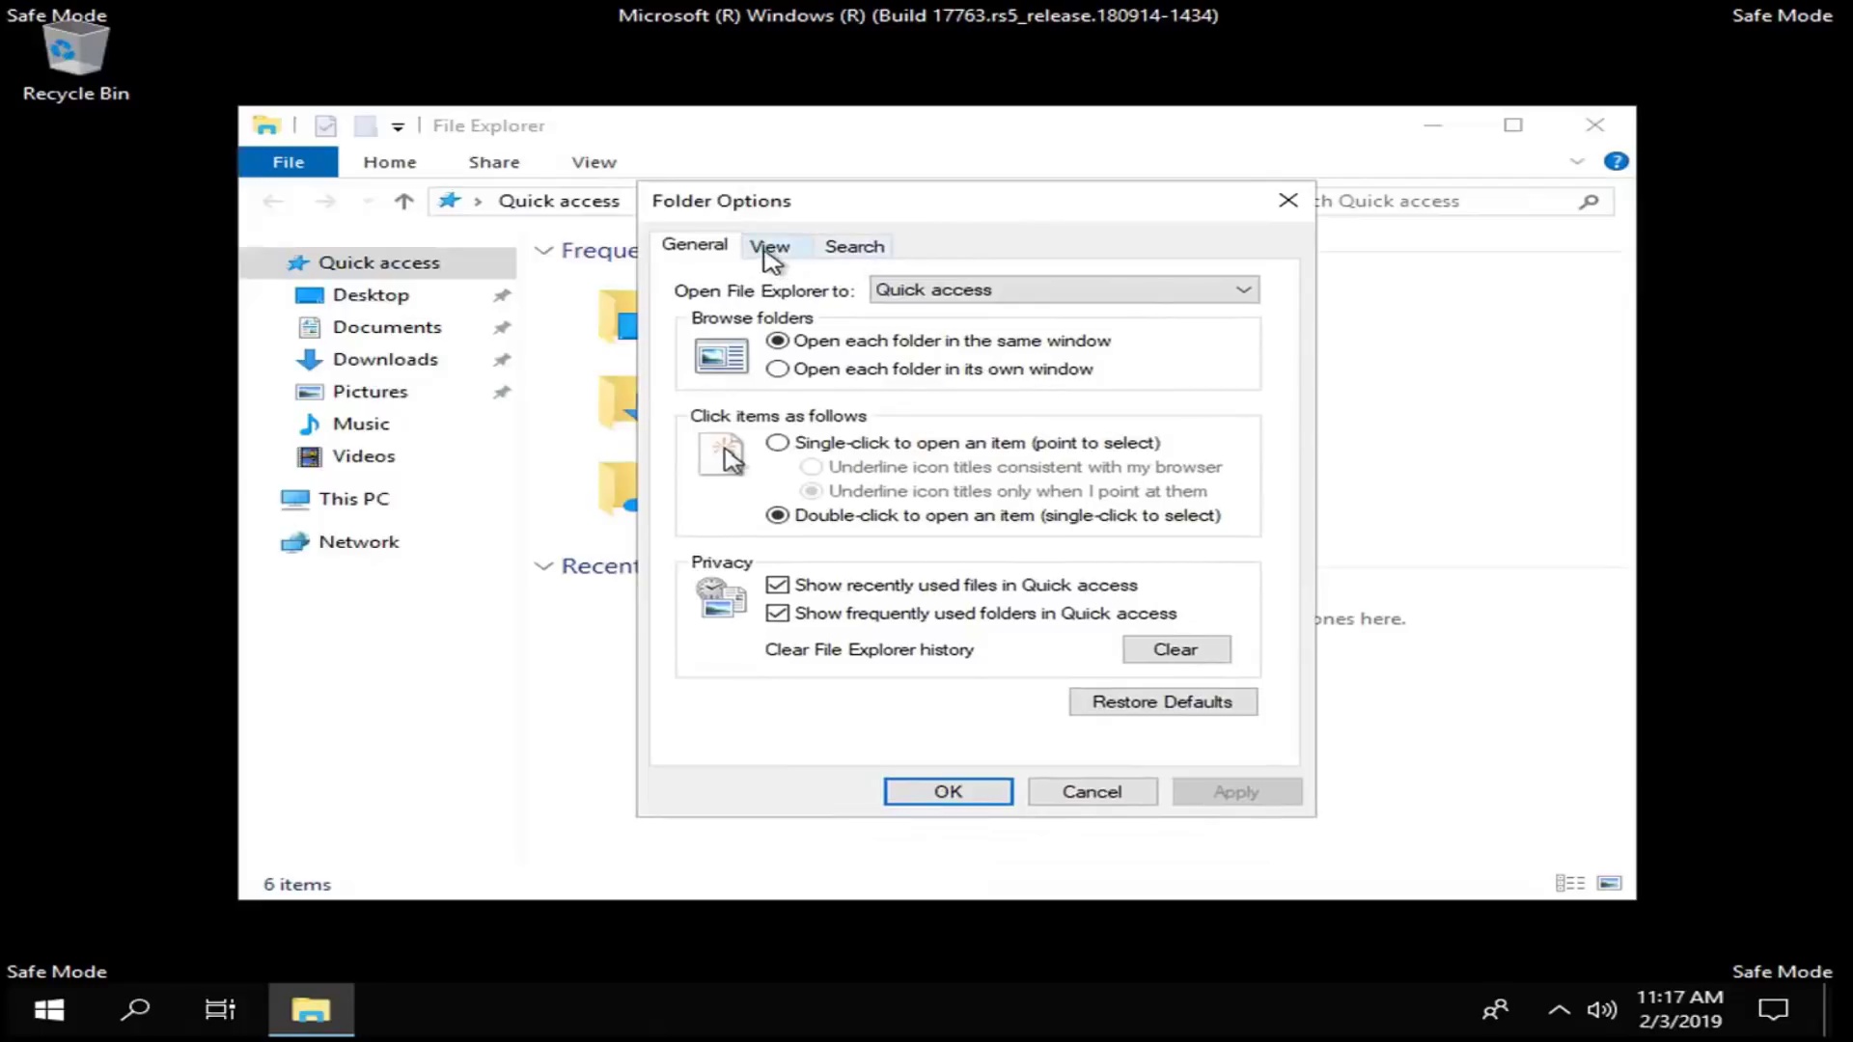
click(769, 248)
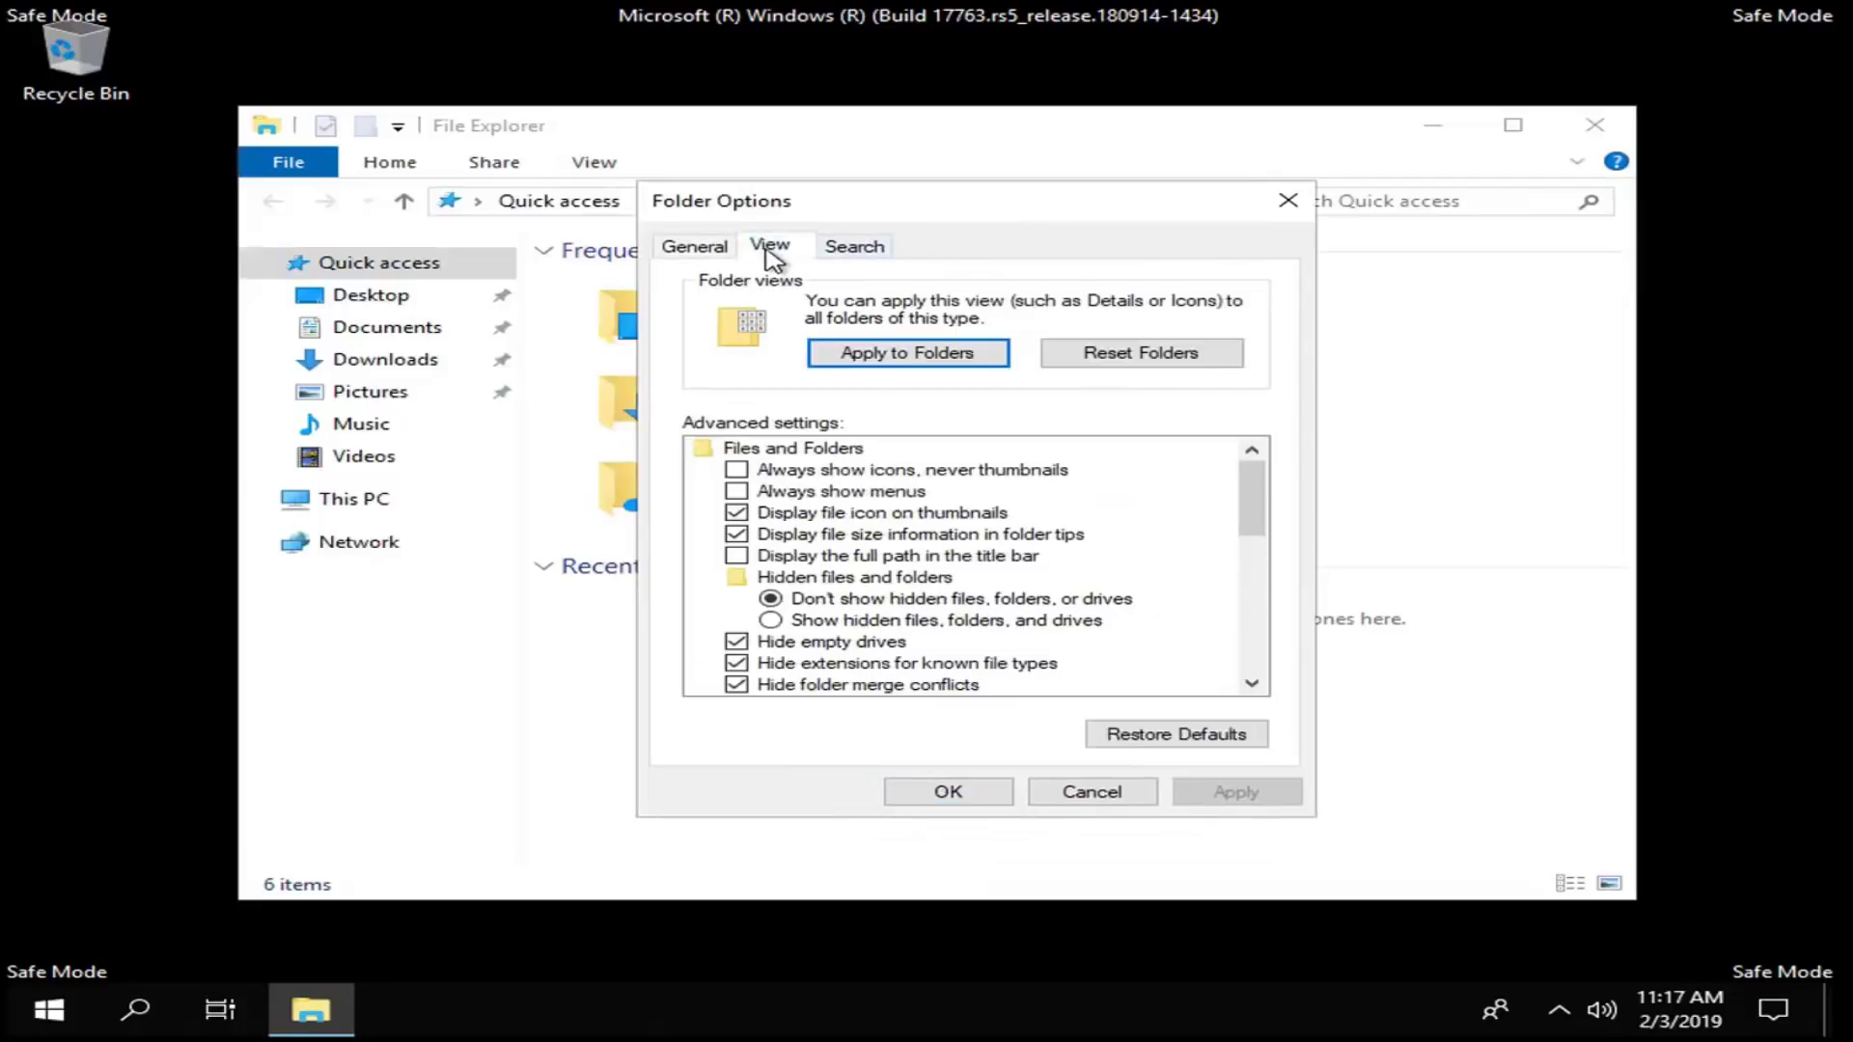
click(780, 624)
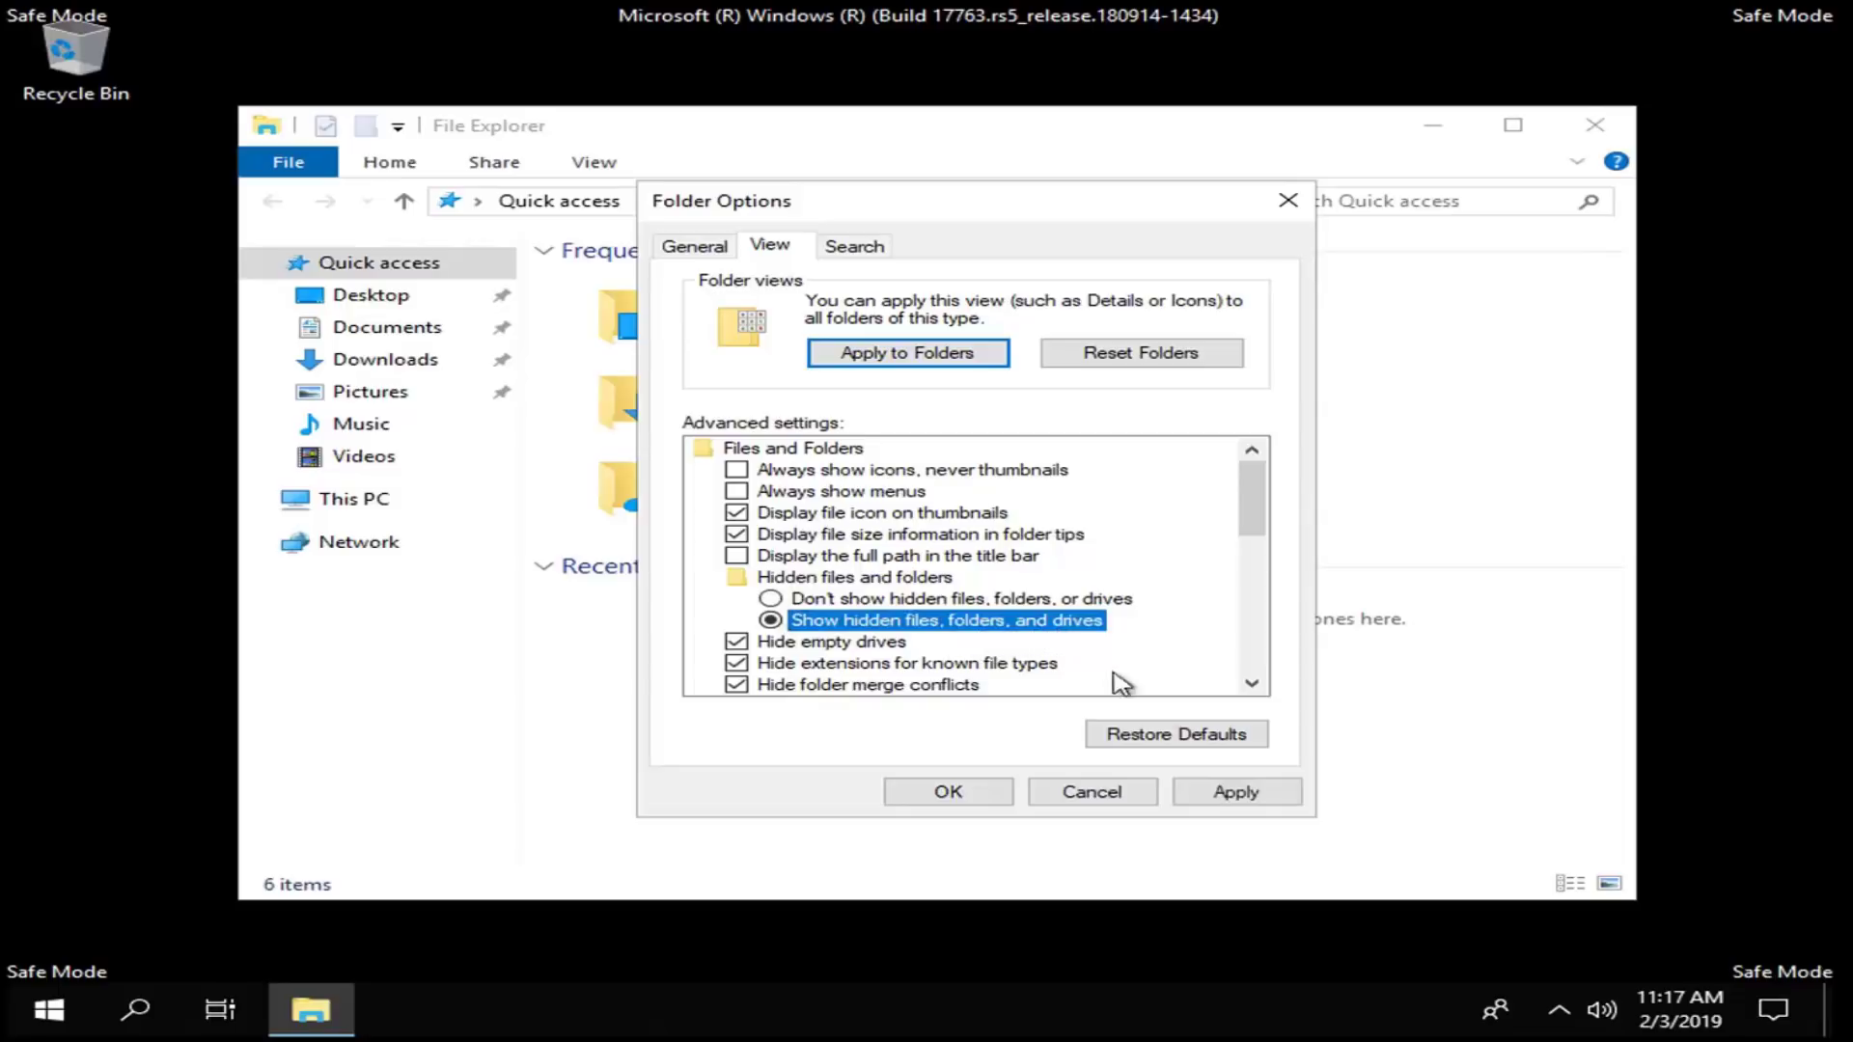
click(1231, 791)
click(945, 796)
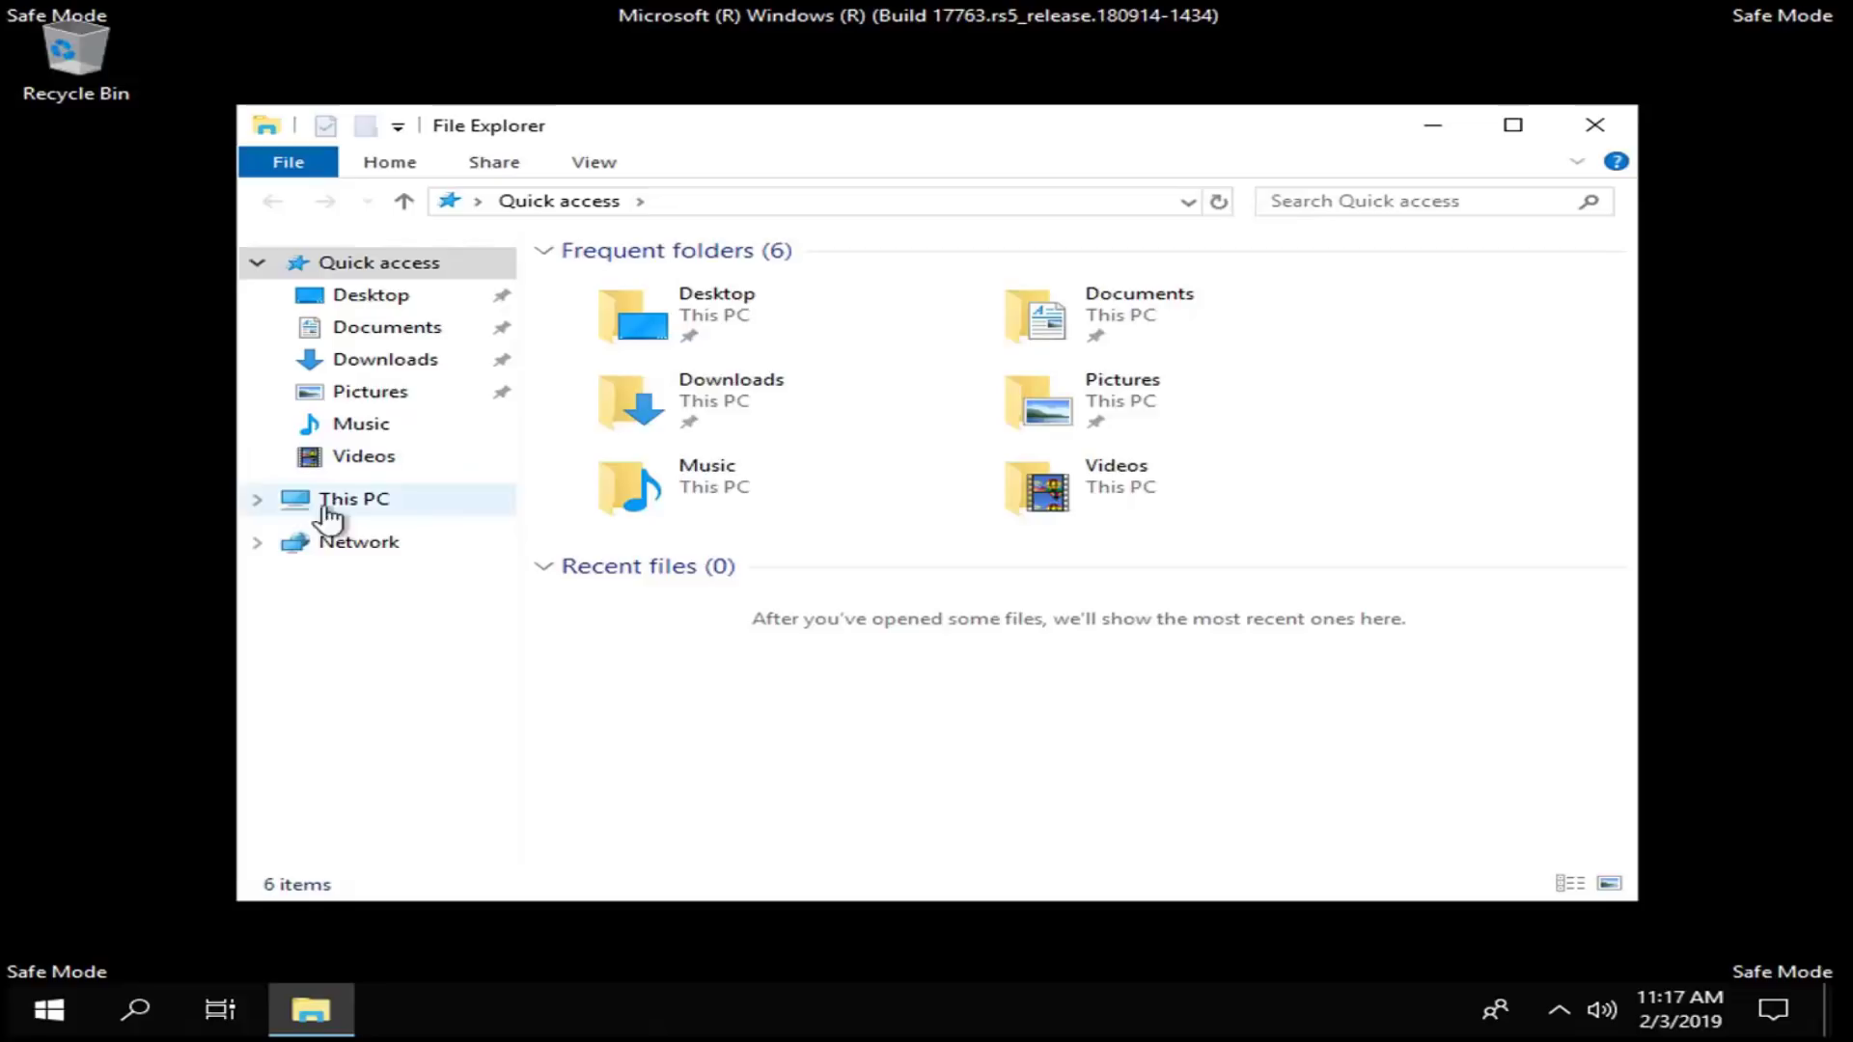
- Browse This PC > Local Disk (C:) > Users > Administrator > AppData > Local
click(388, 506)
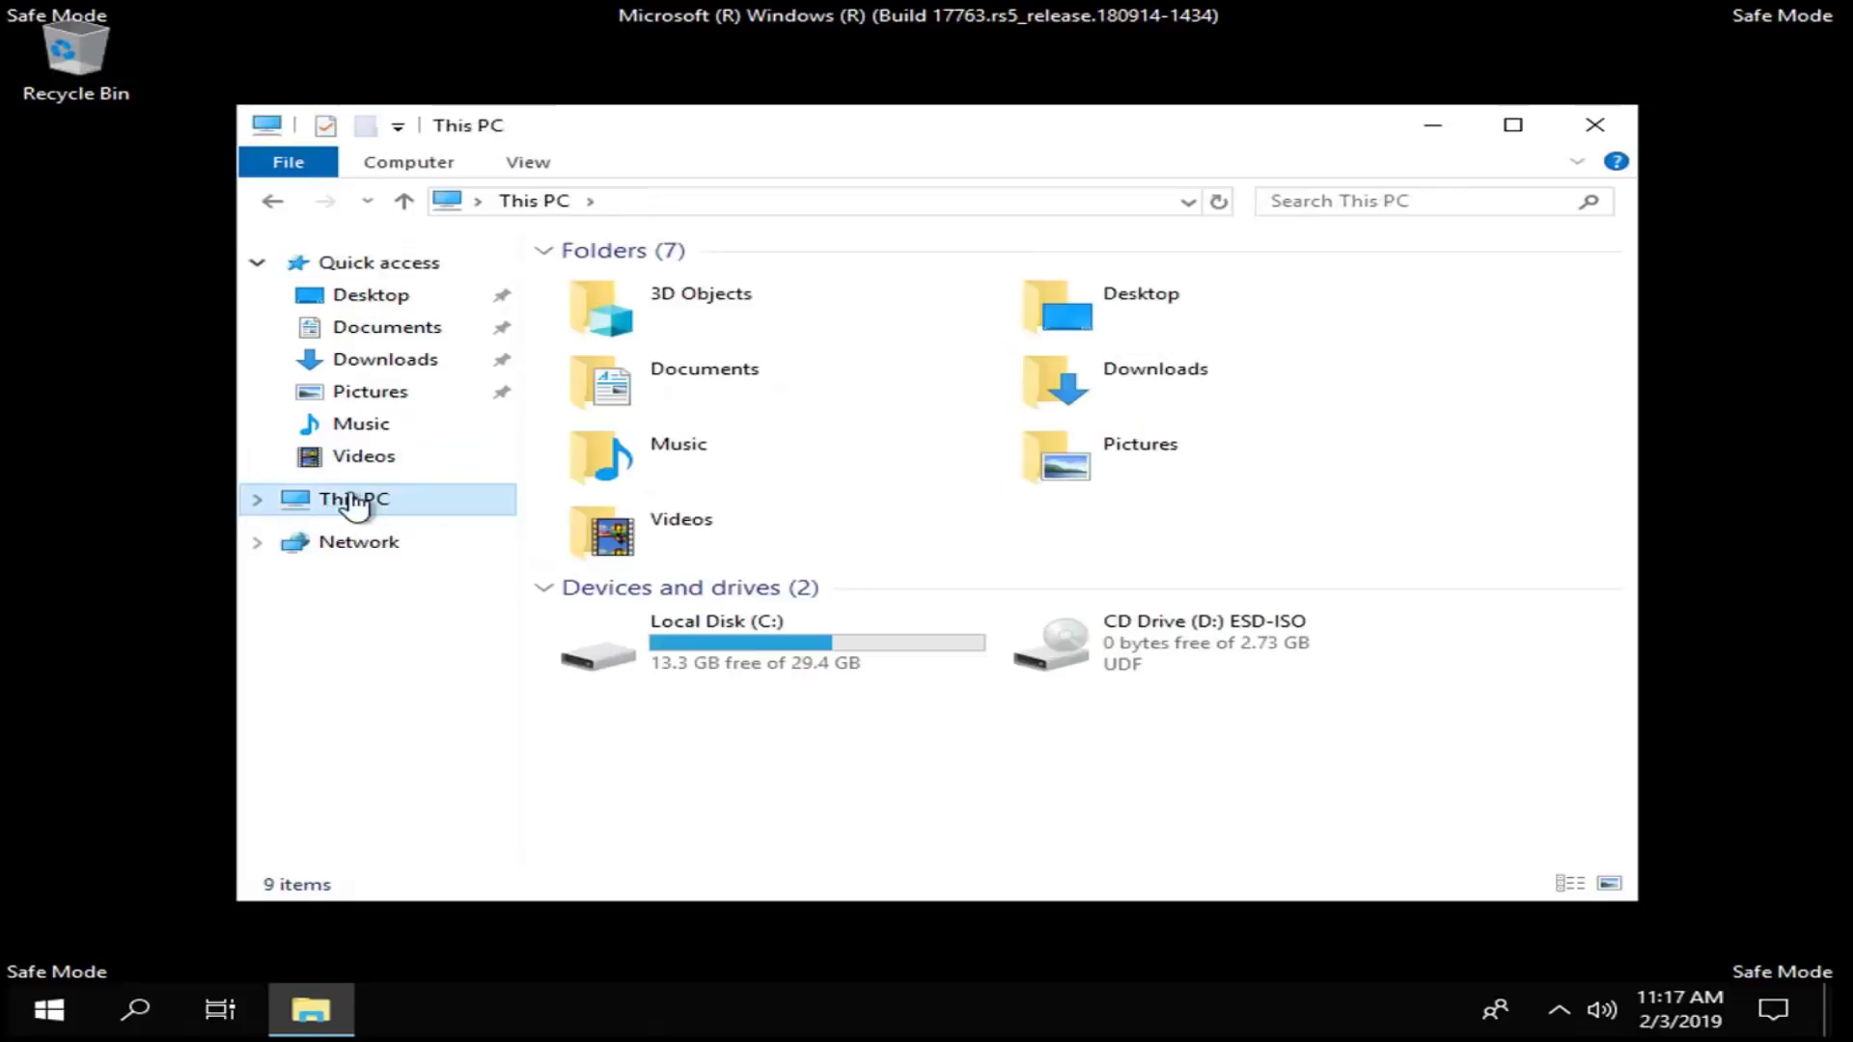
click(682, 652)
double_click(682, 652)
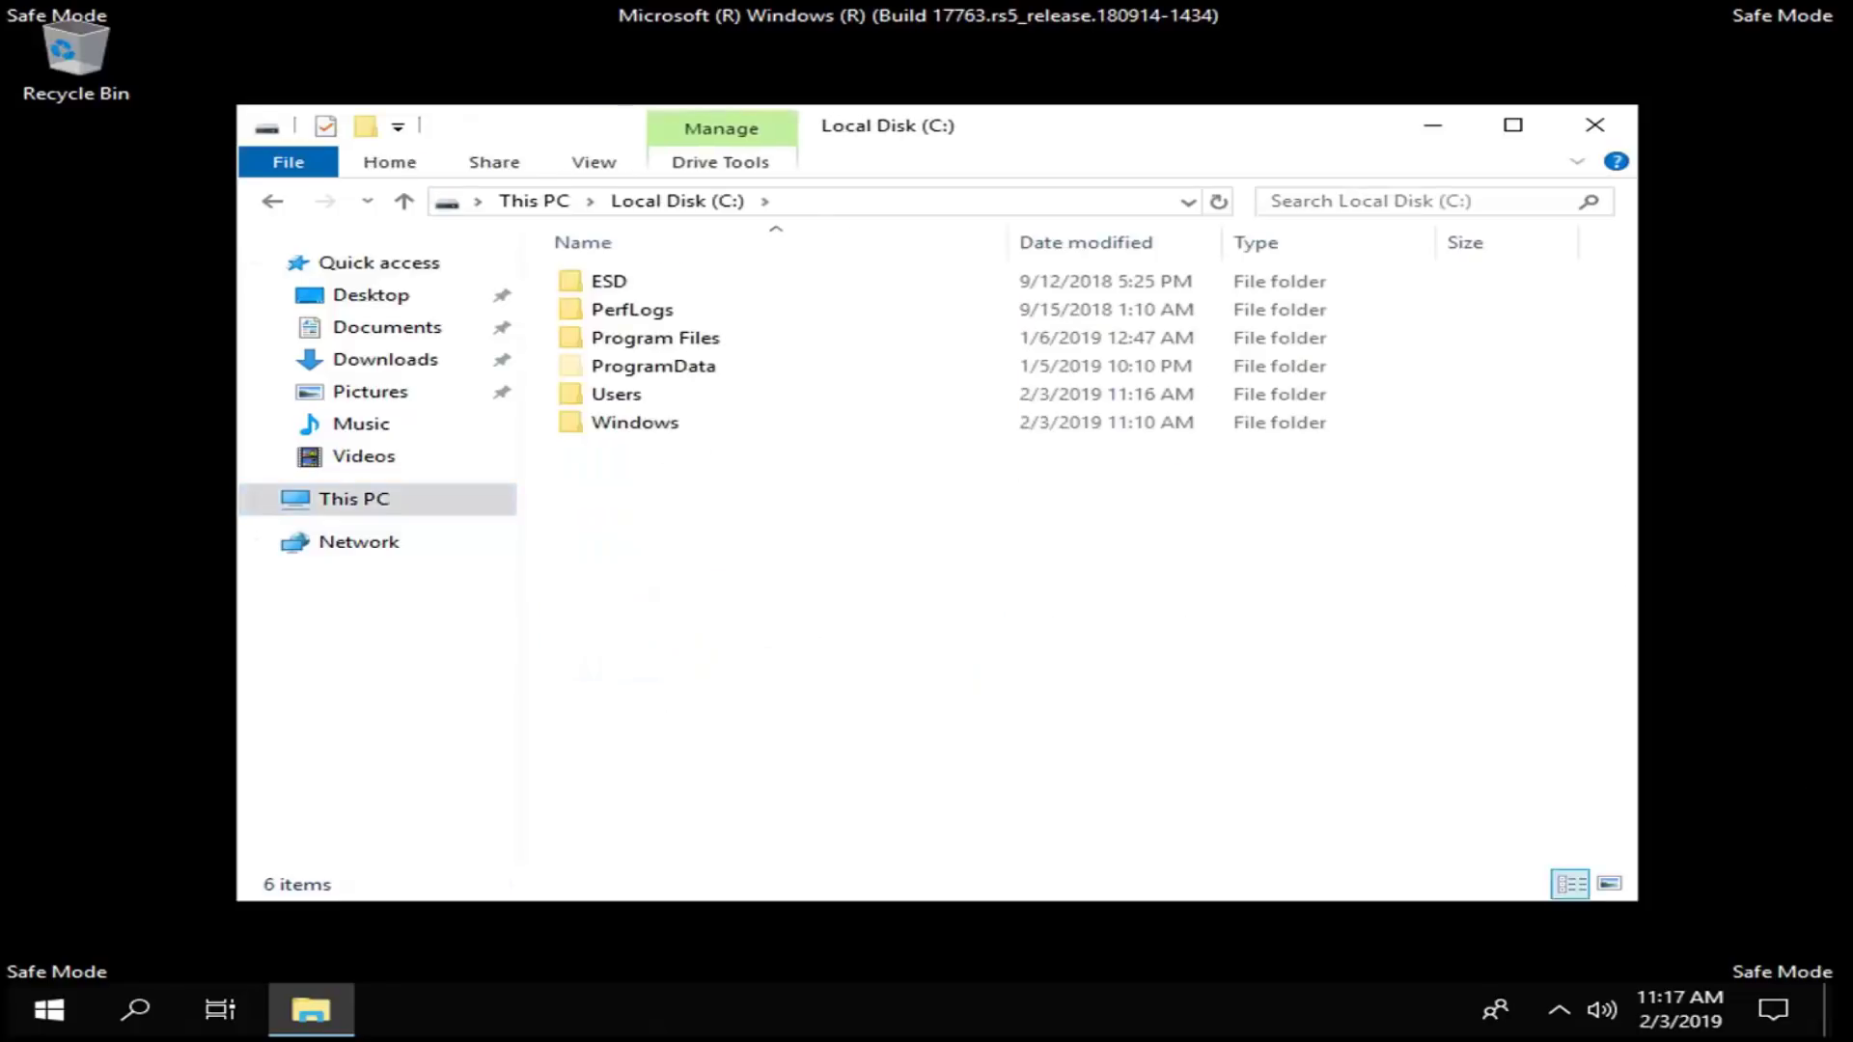
double_click(613, 396)
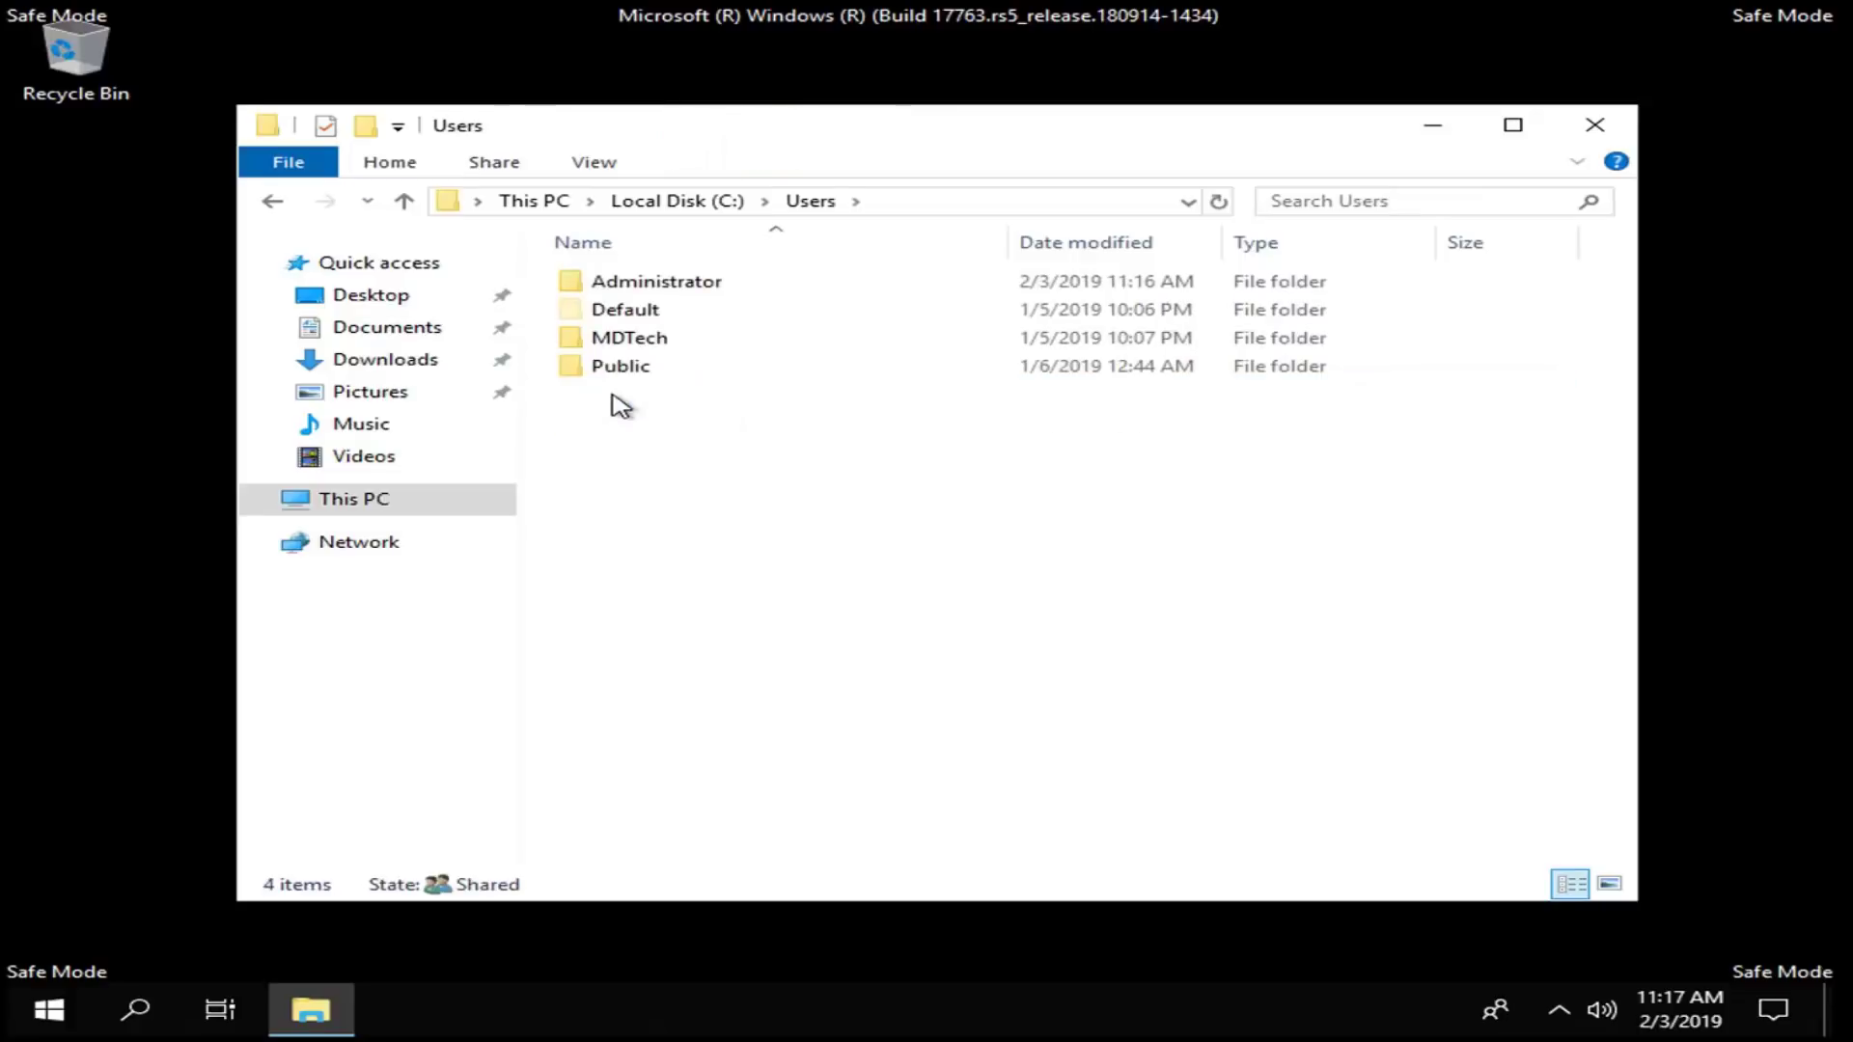
double_click(645, 285)
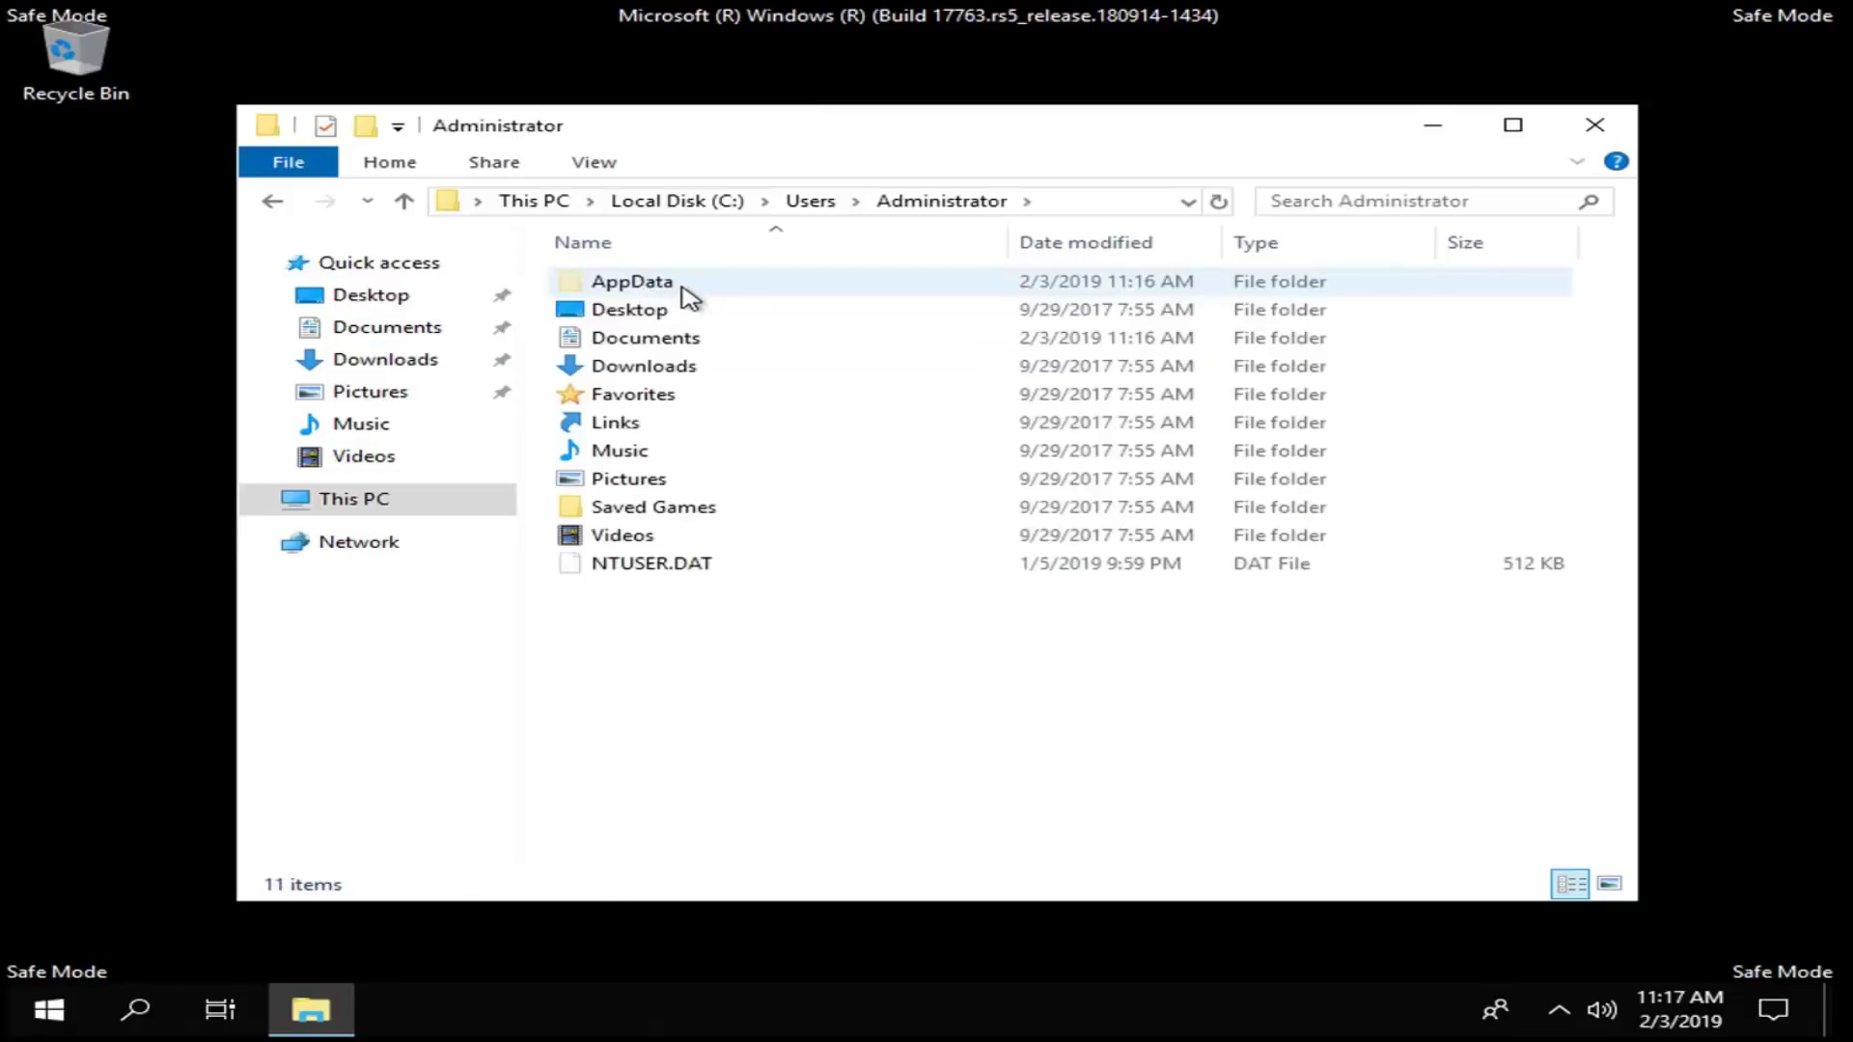
double_click(664, 289)
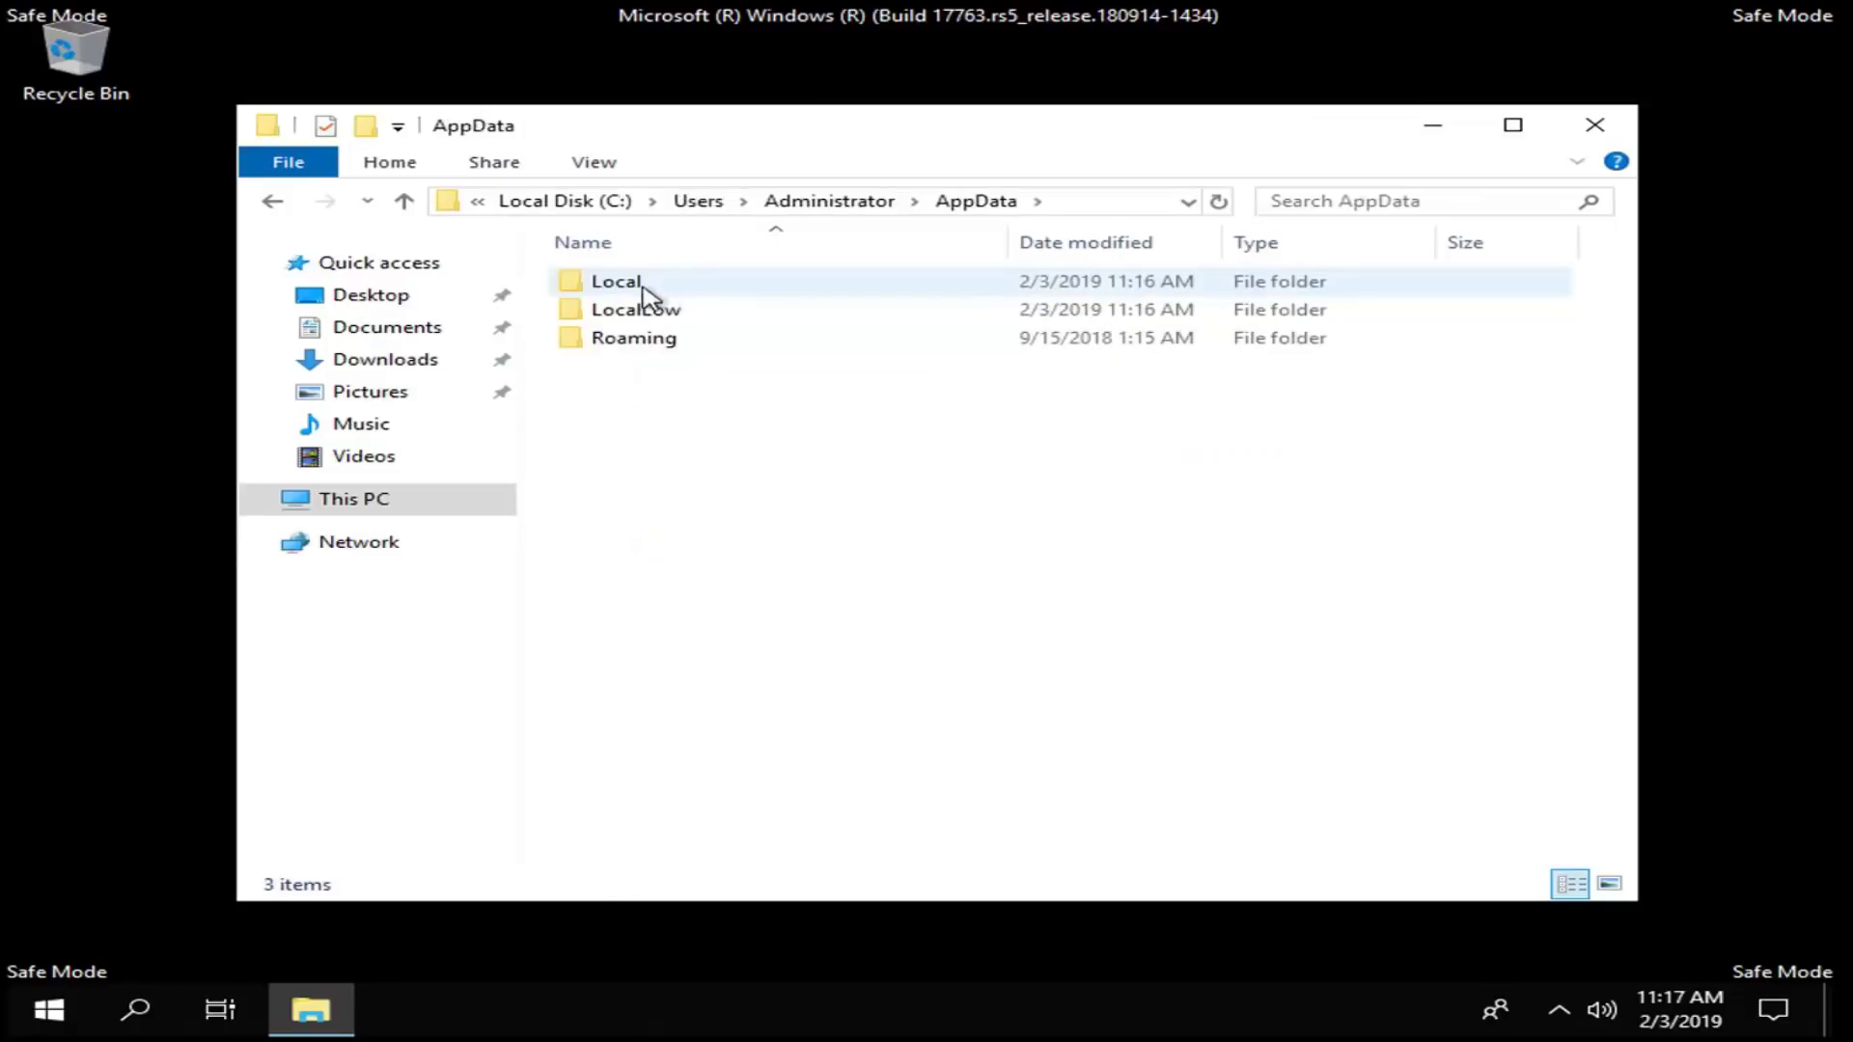
double_click(624, 291)
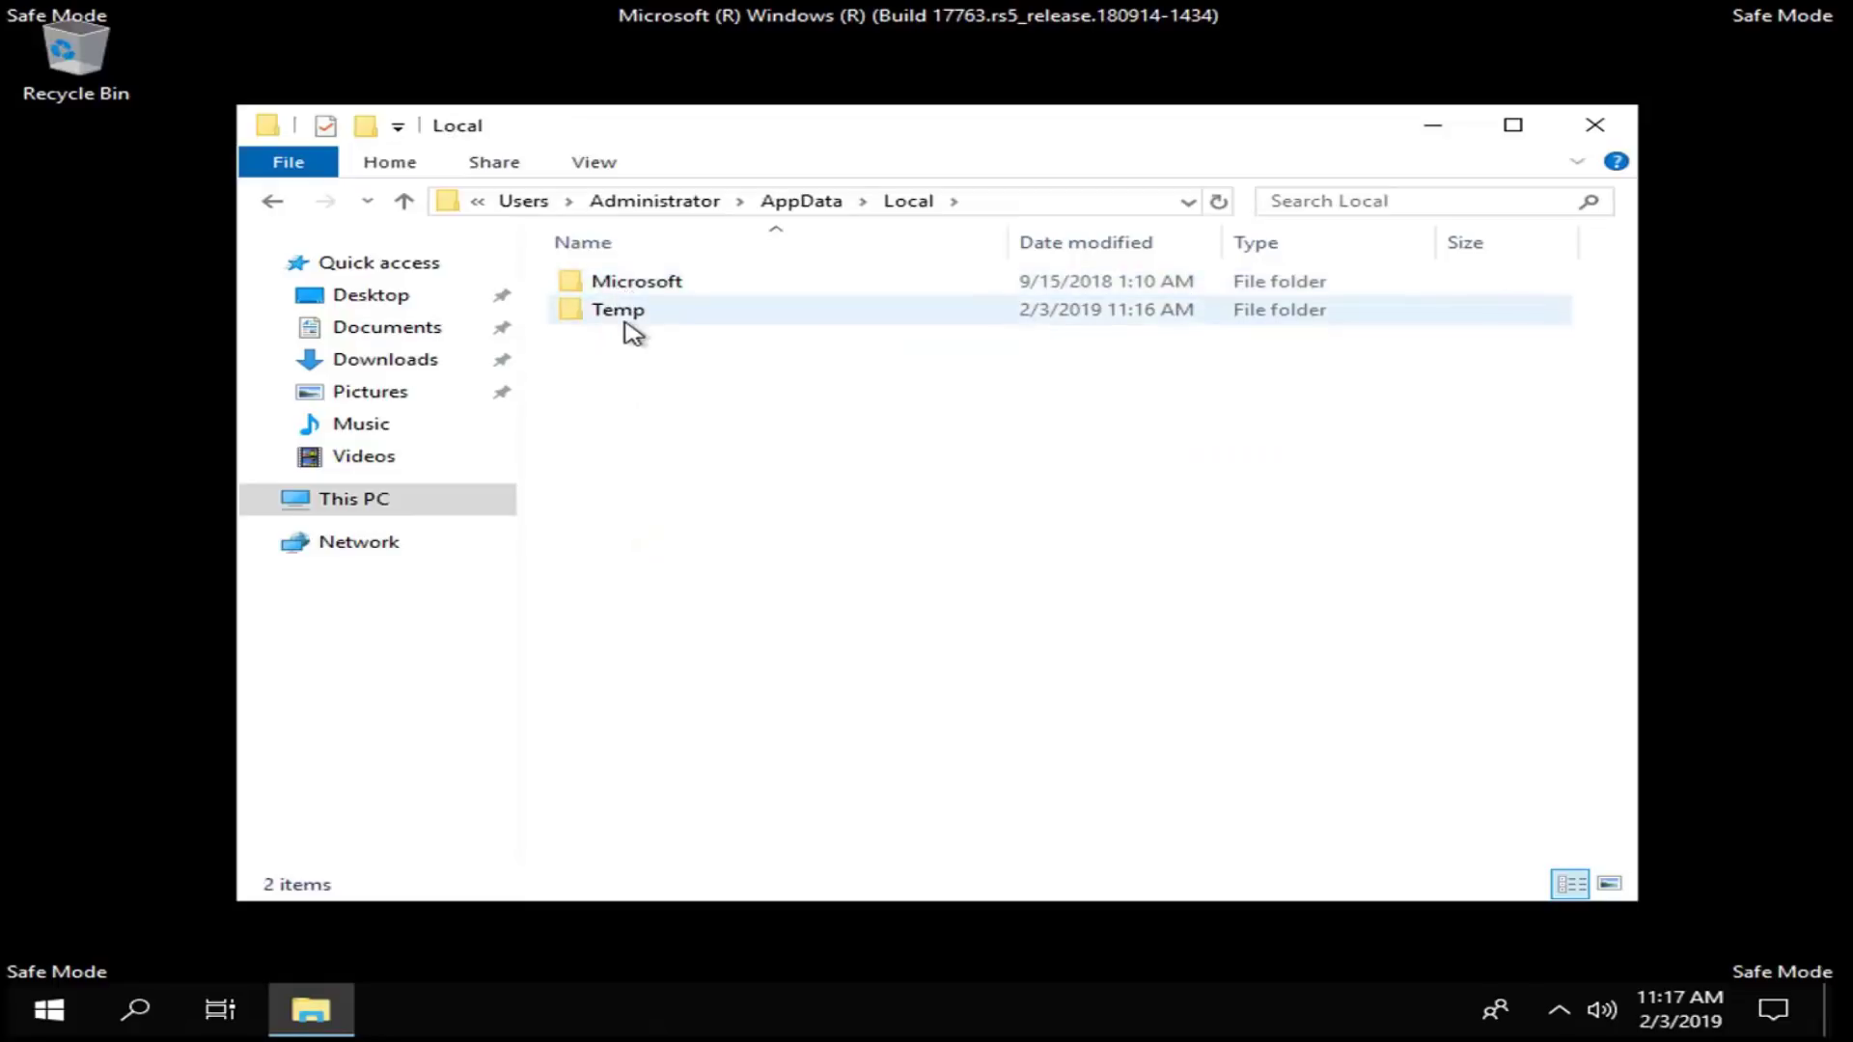
- Go back to Users, open the other user's AppData\Local folder and select Packages
double_click(274, 204)
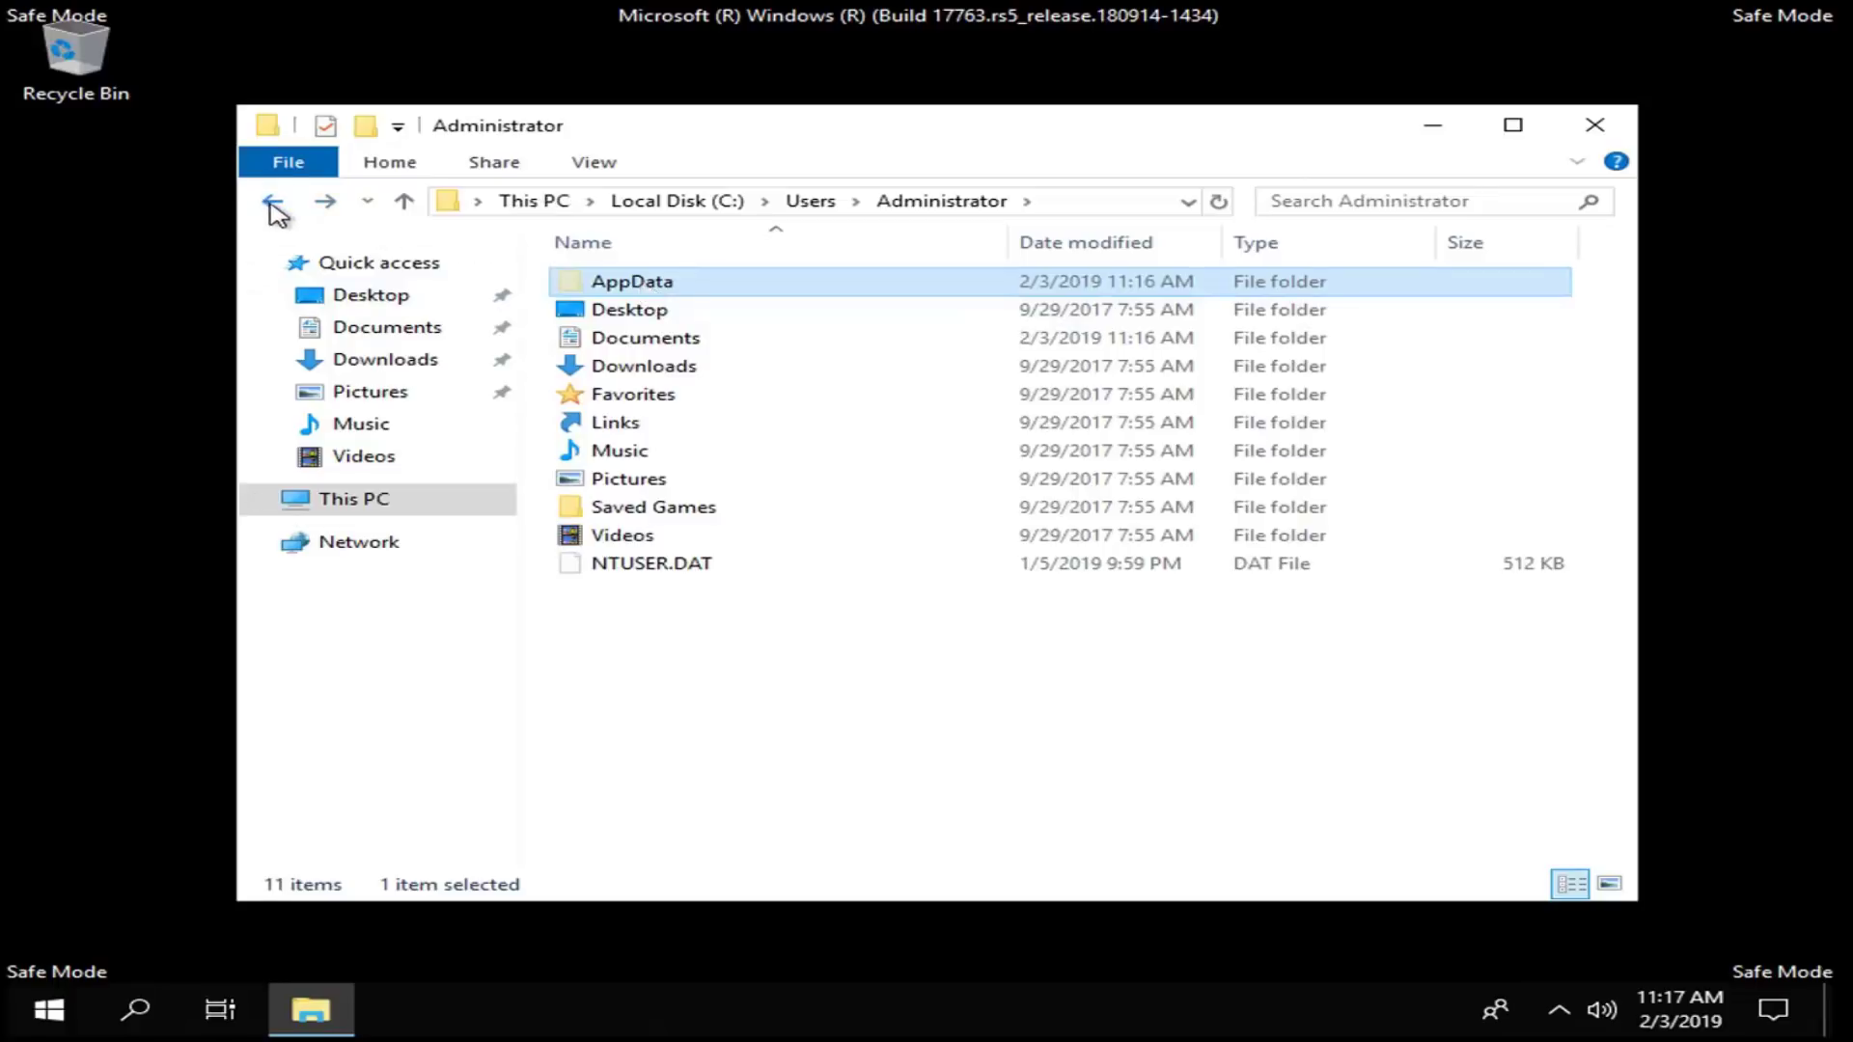
click(273, 202)
double_click(629, 338)
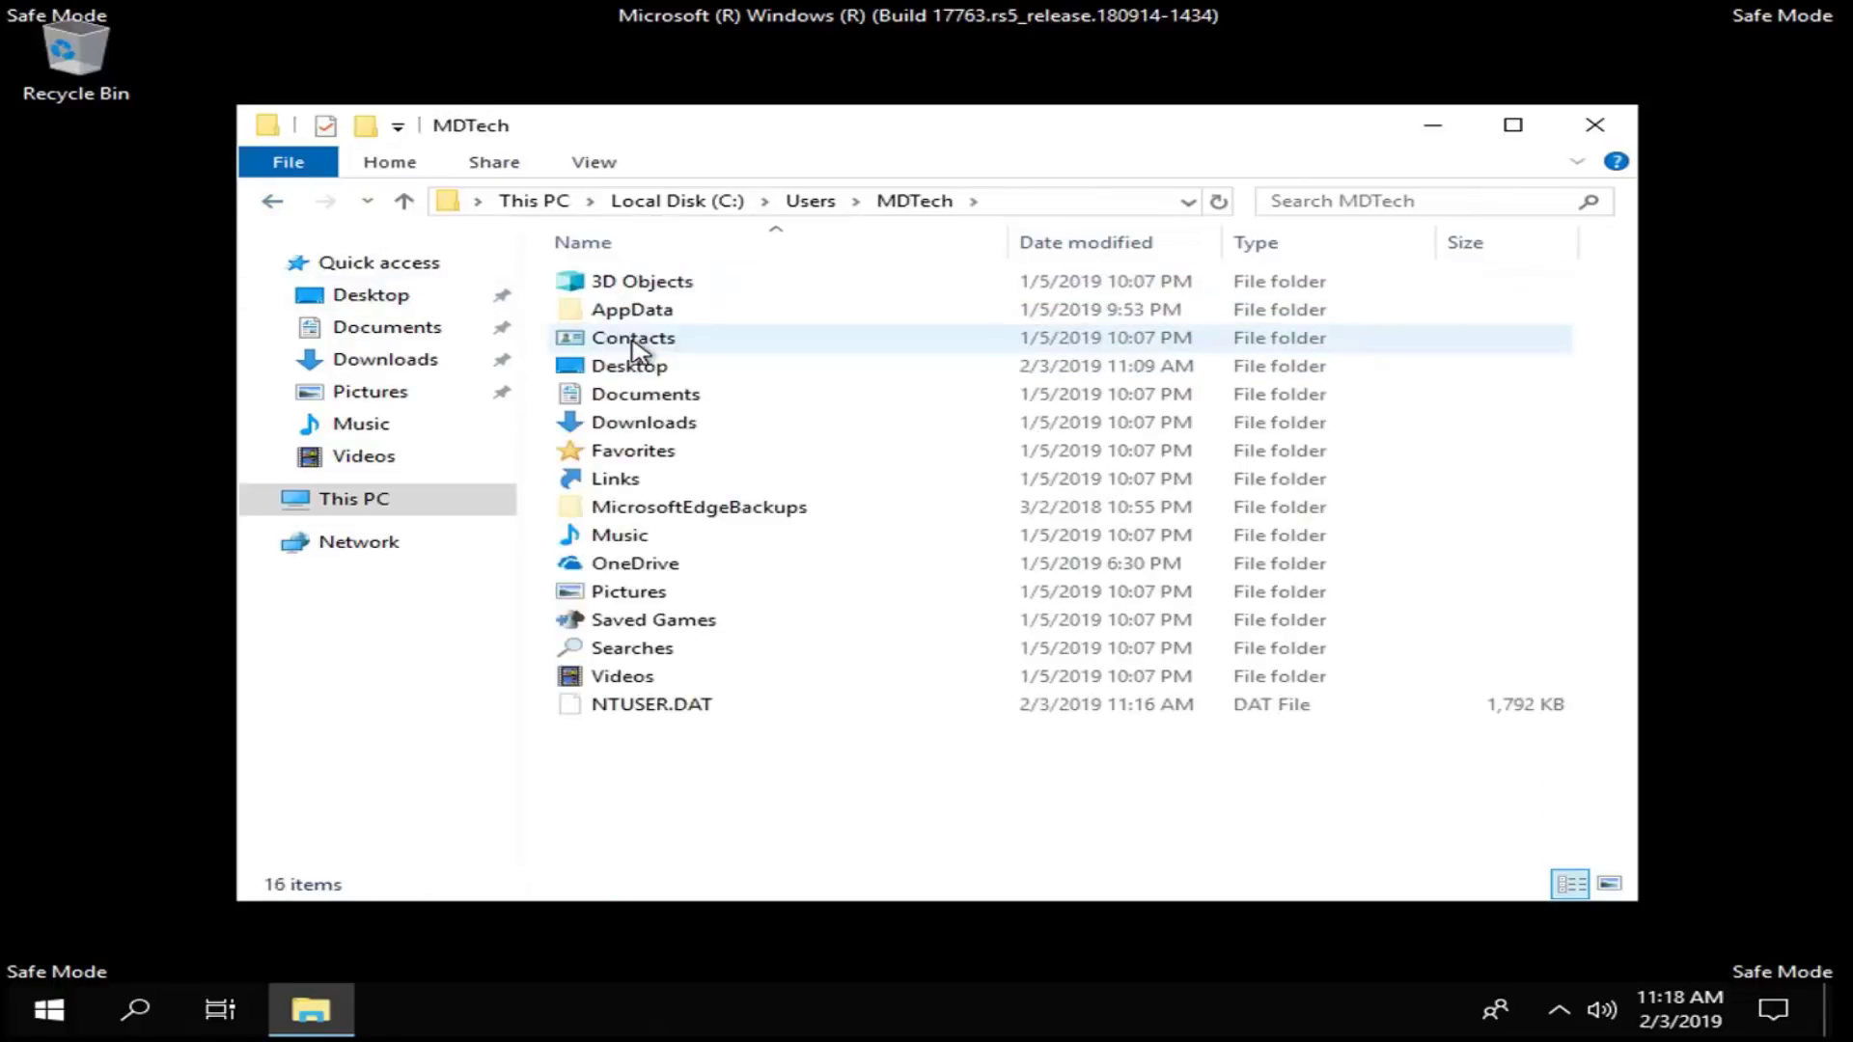
double_click(629, 311)
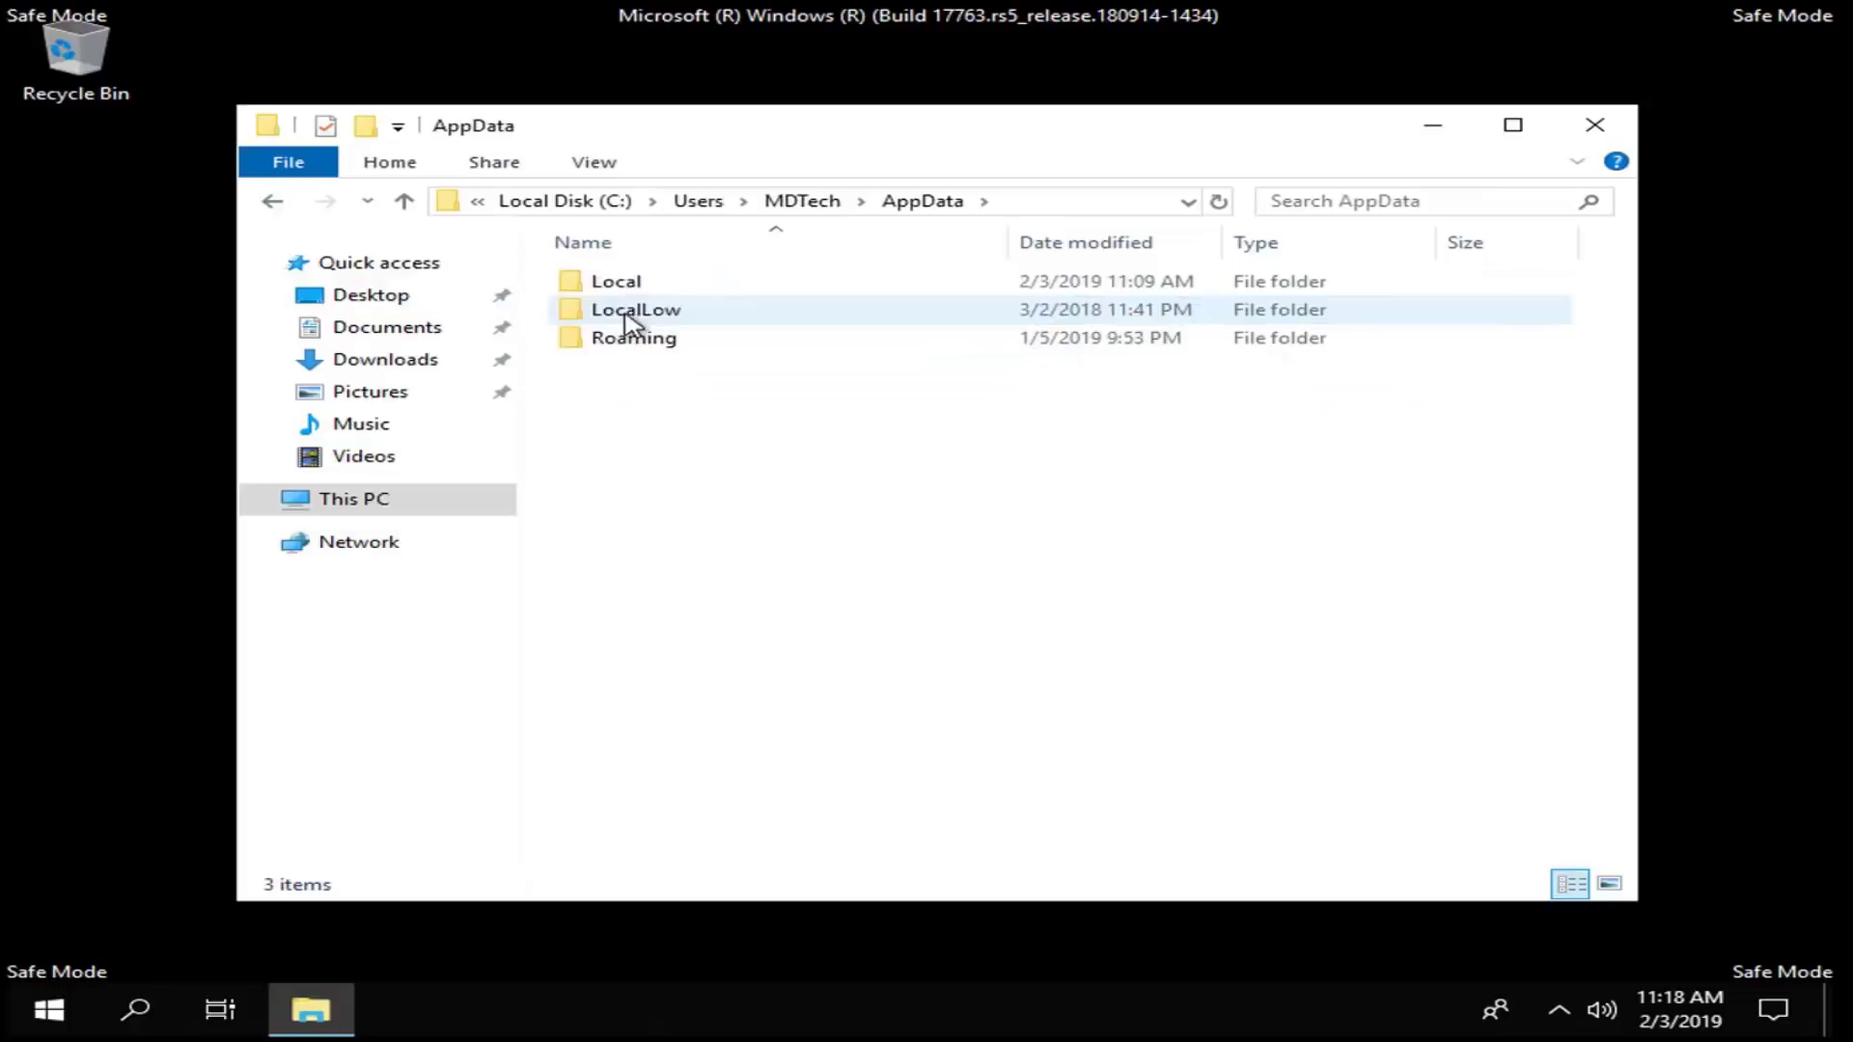
double_click(618, 284)
click(649, 451)
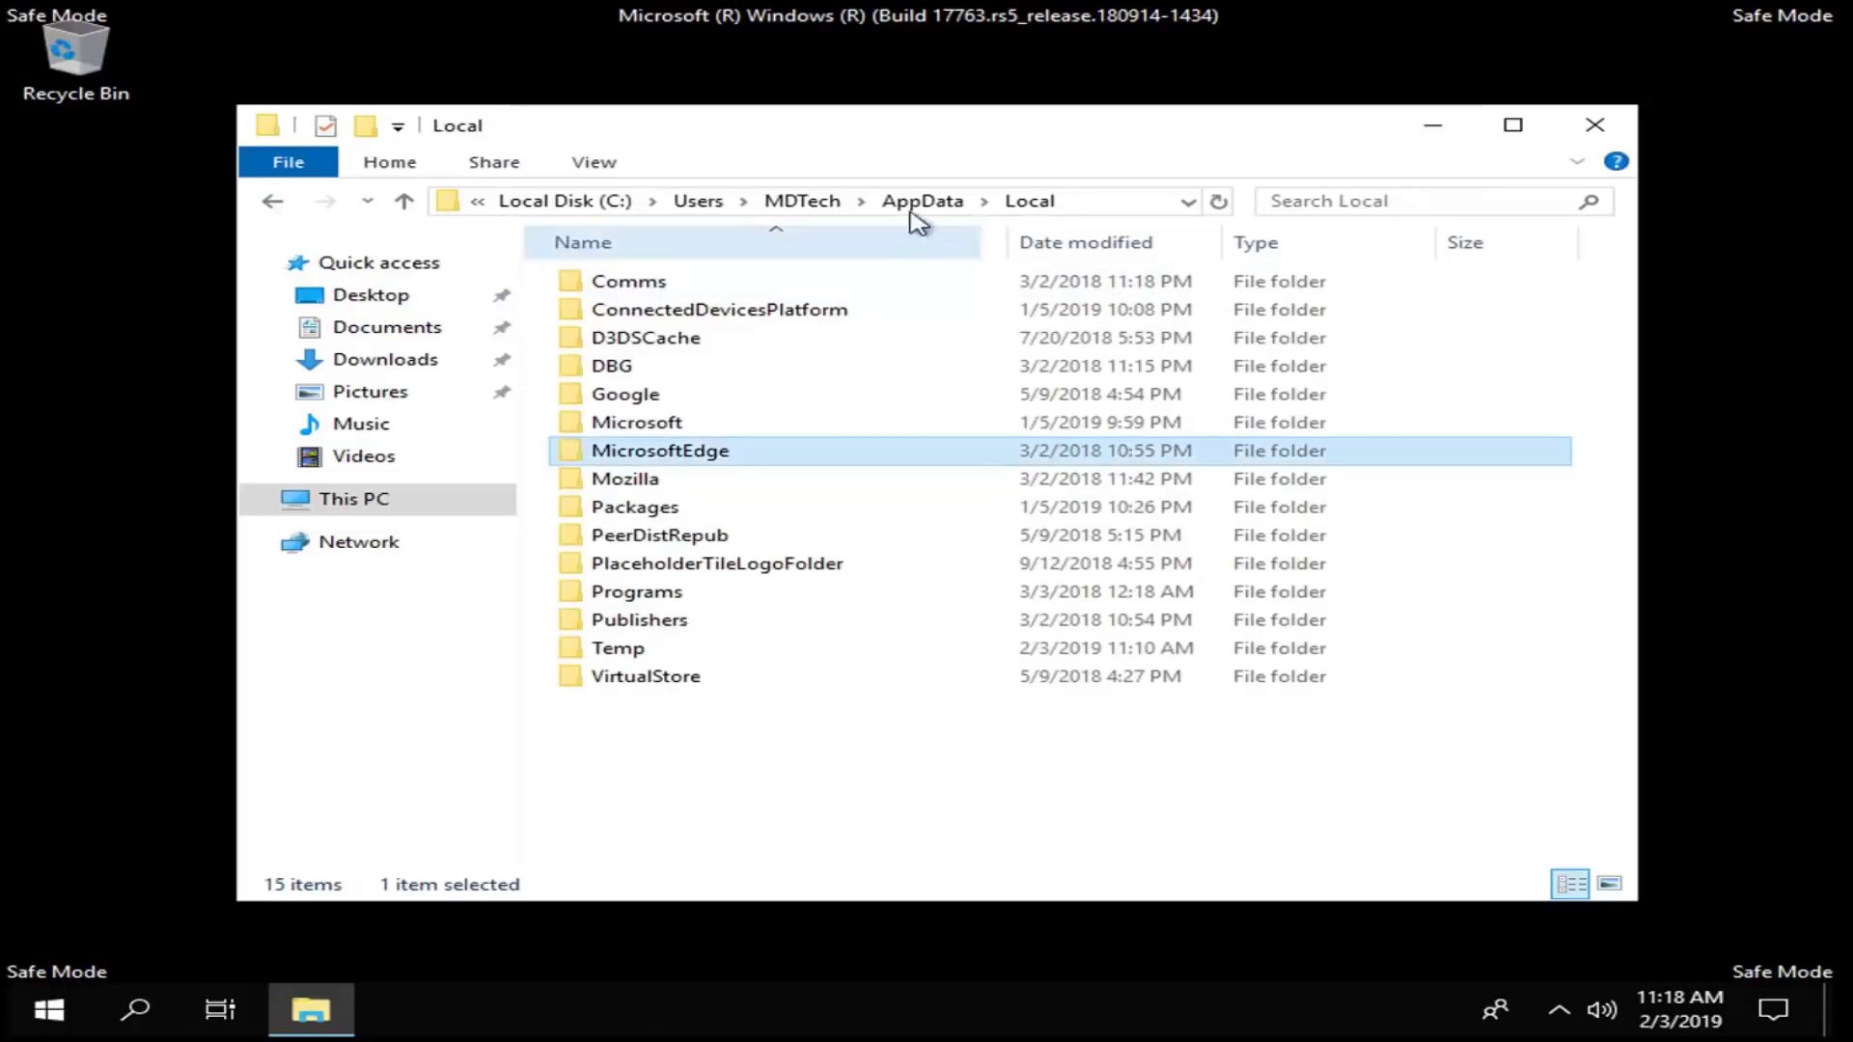
click(623, 534)
click(643, 508)
- In Packages, append .BAK to the Microsoft.Windows.ShellExperienceHost_cw5n1h2txyewy folder name
double_click(642, 507)
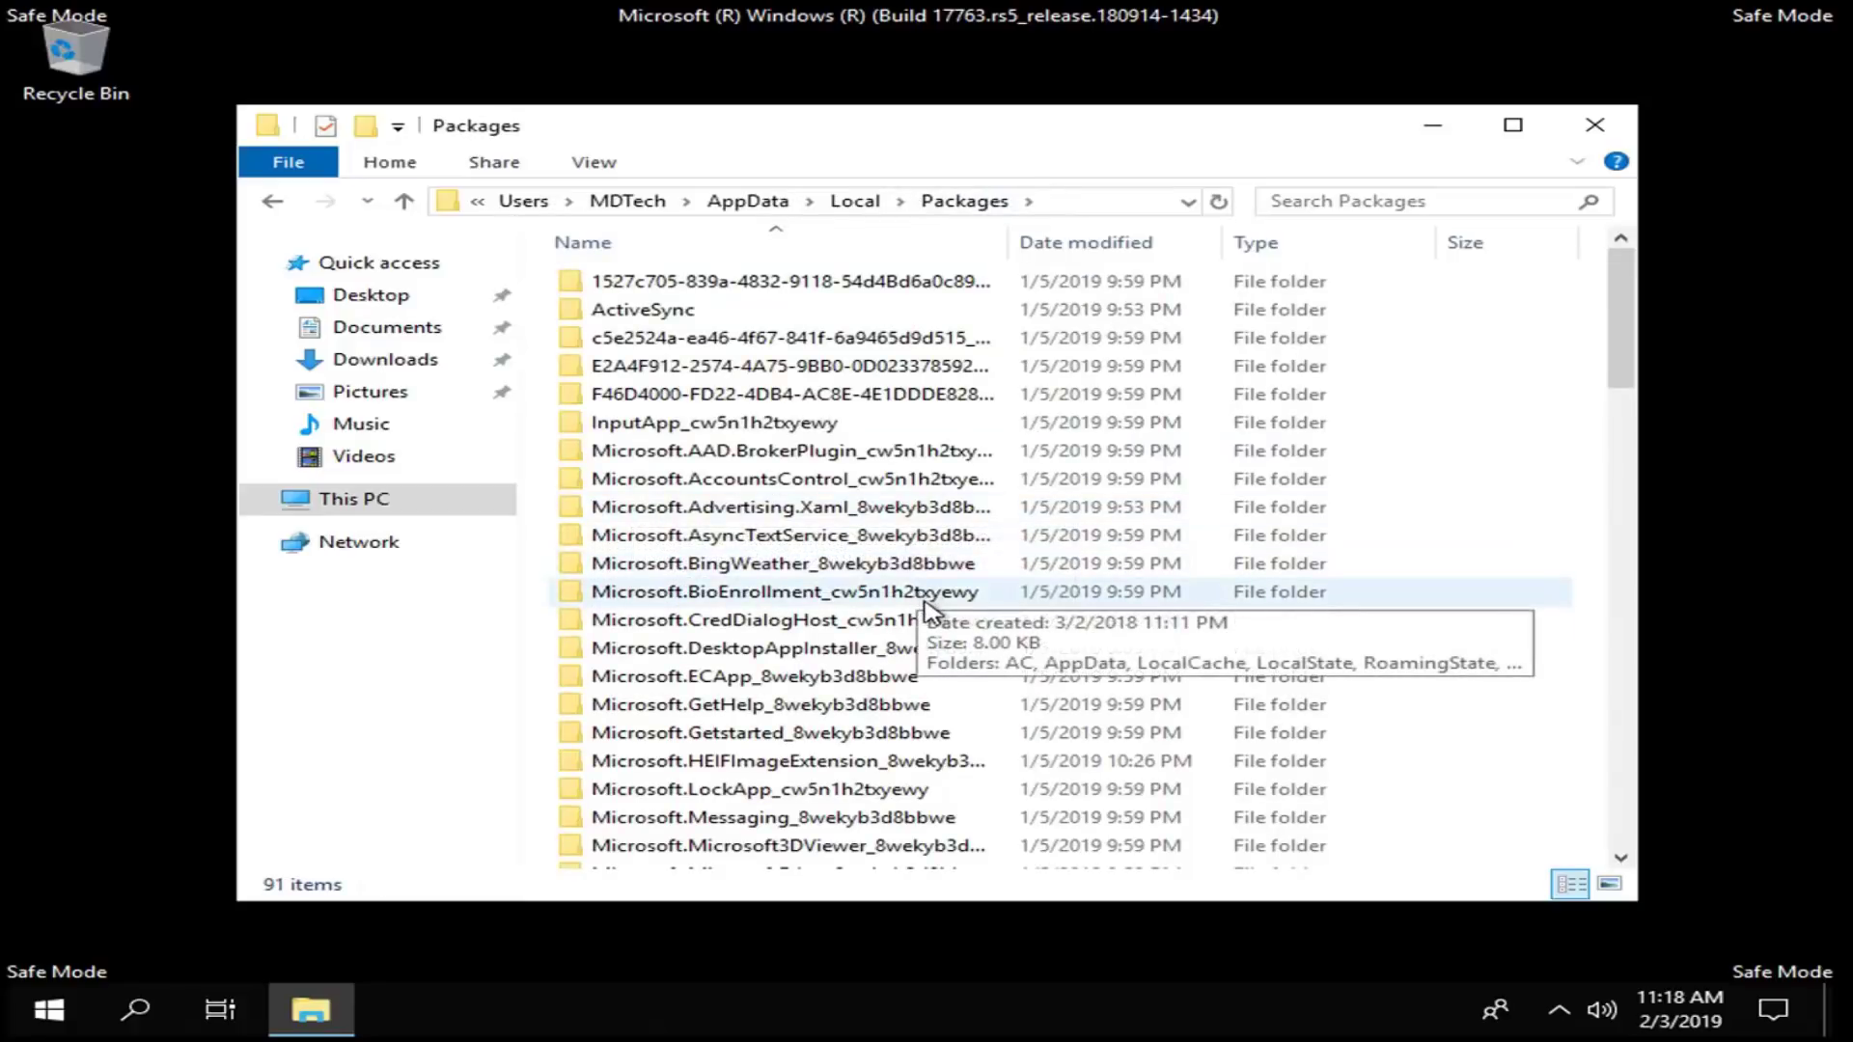
click(832, 651)
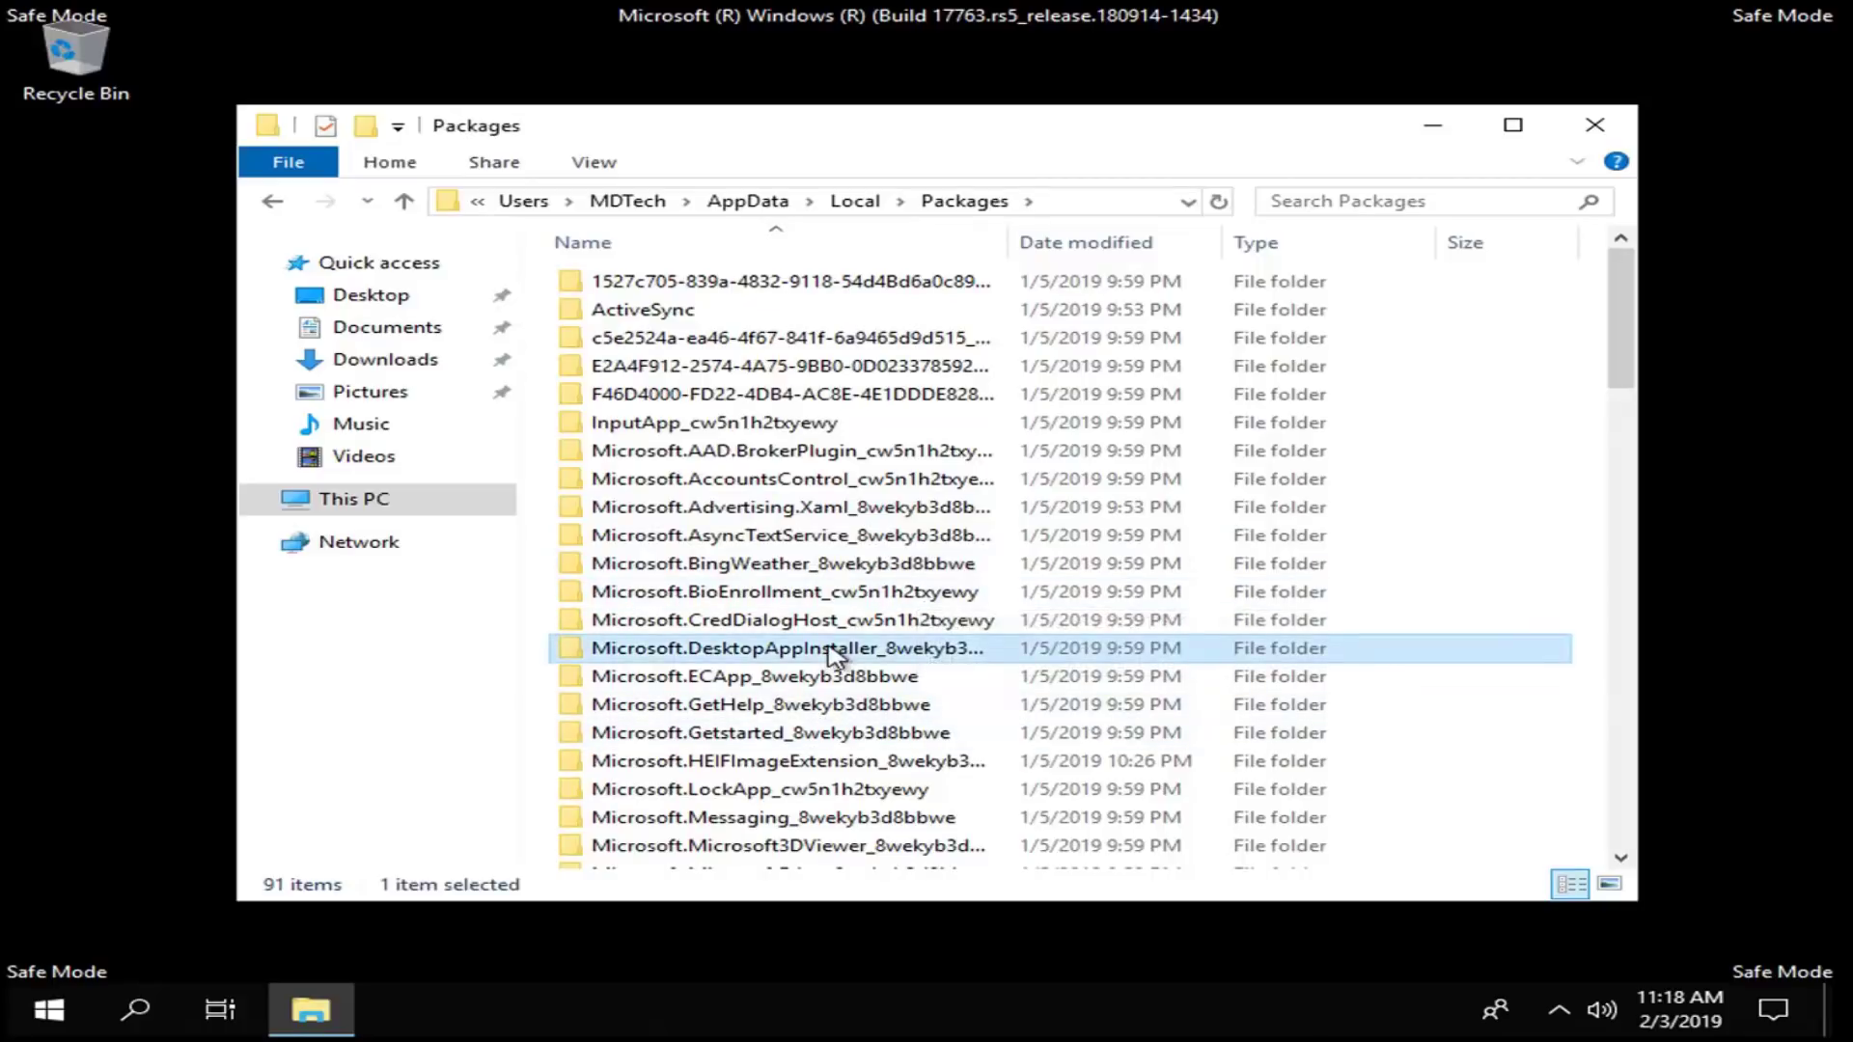
scroll(832, 651, down, 17)
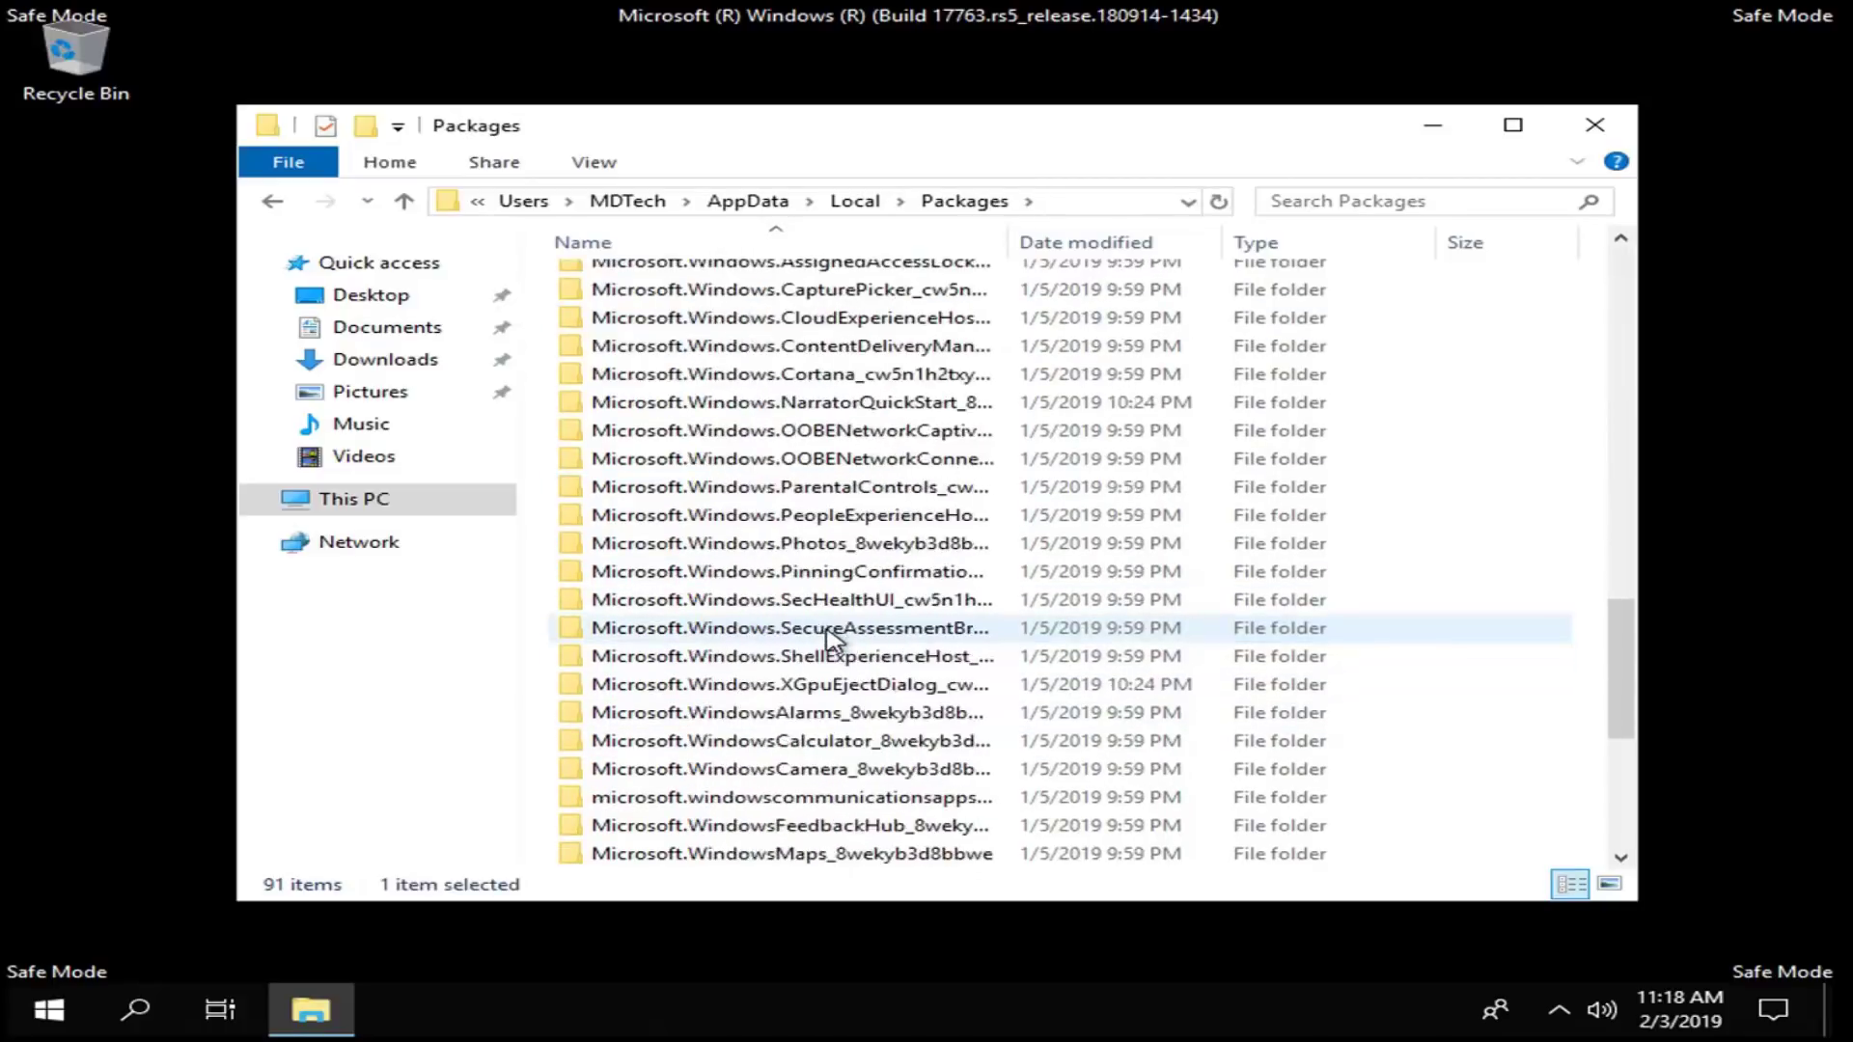
click(816, 660)
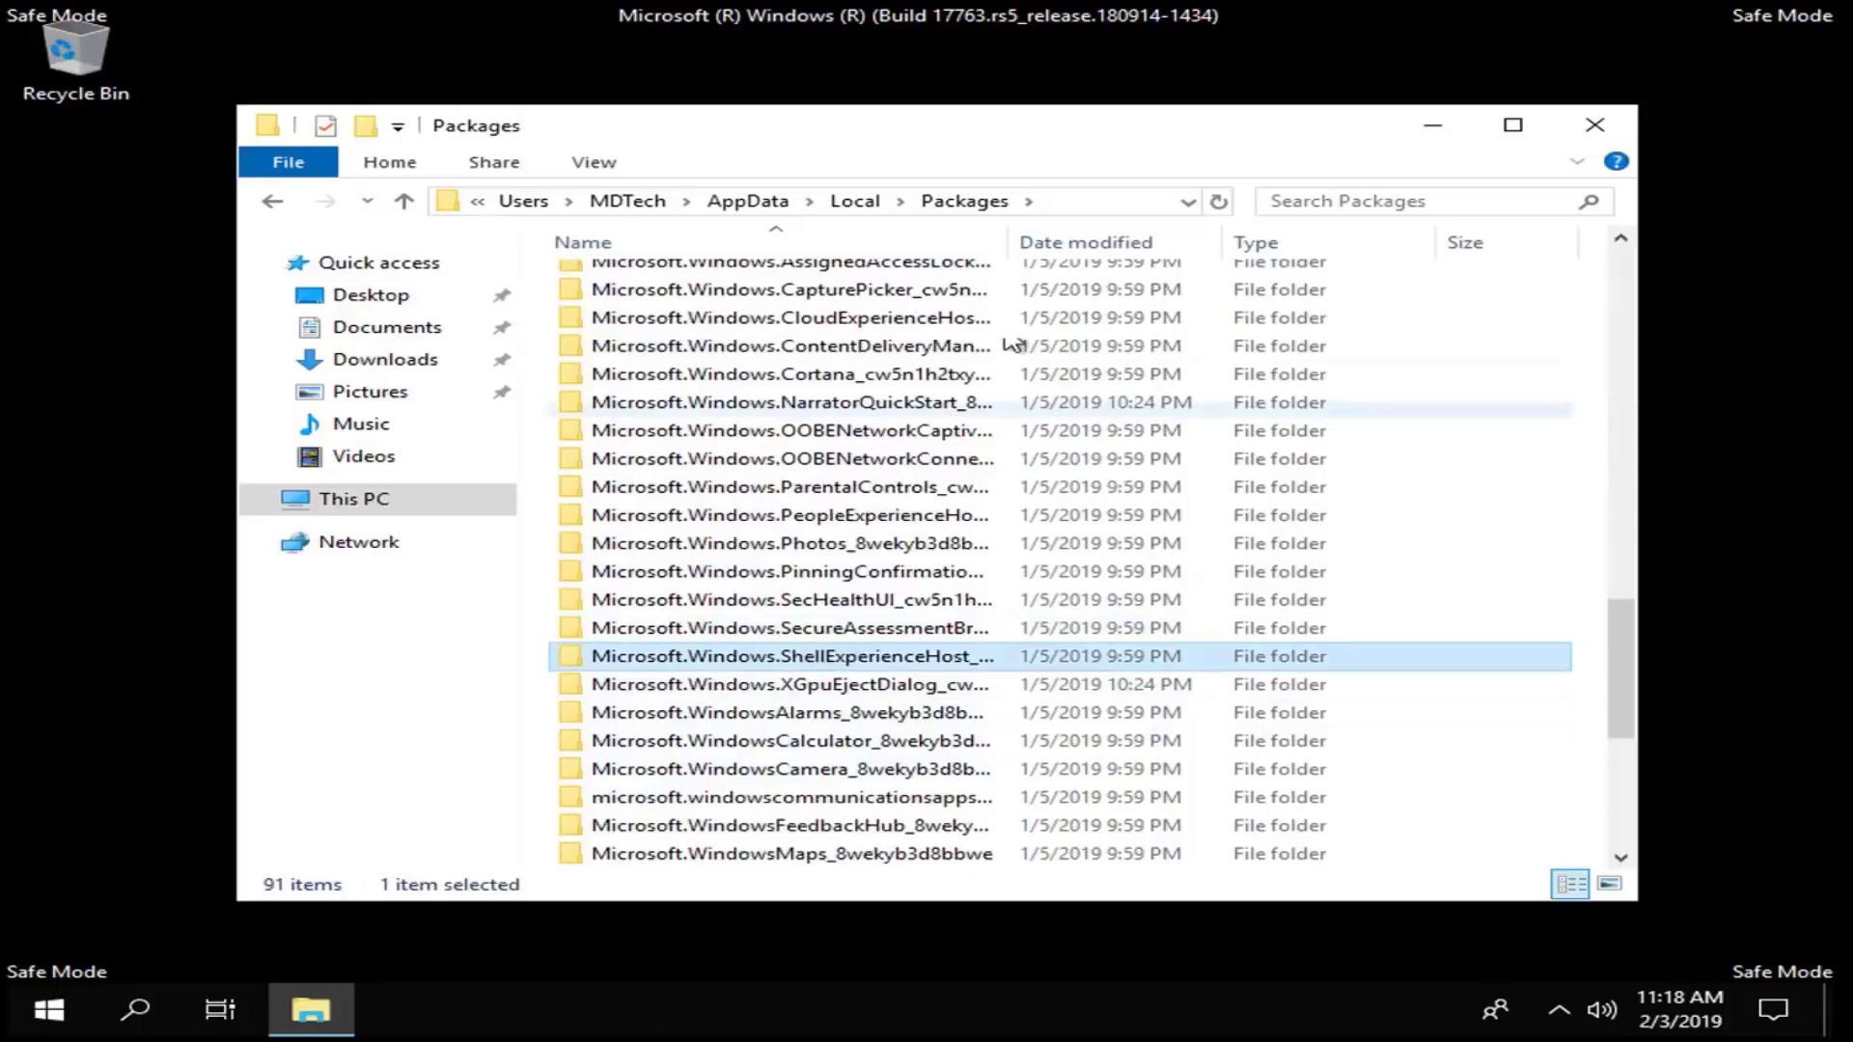
drag(1003, 240, 1283, 242)
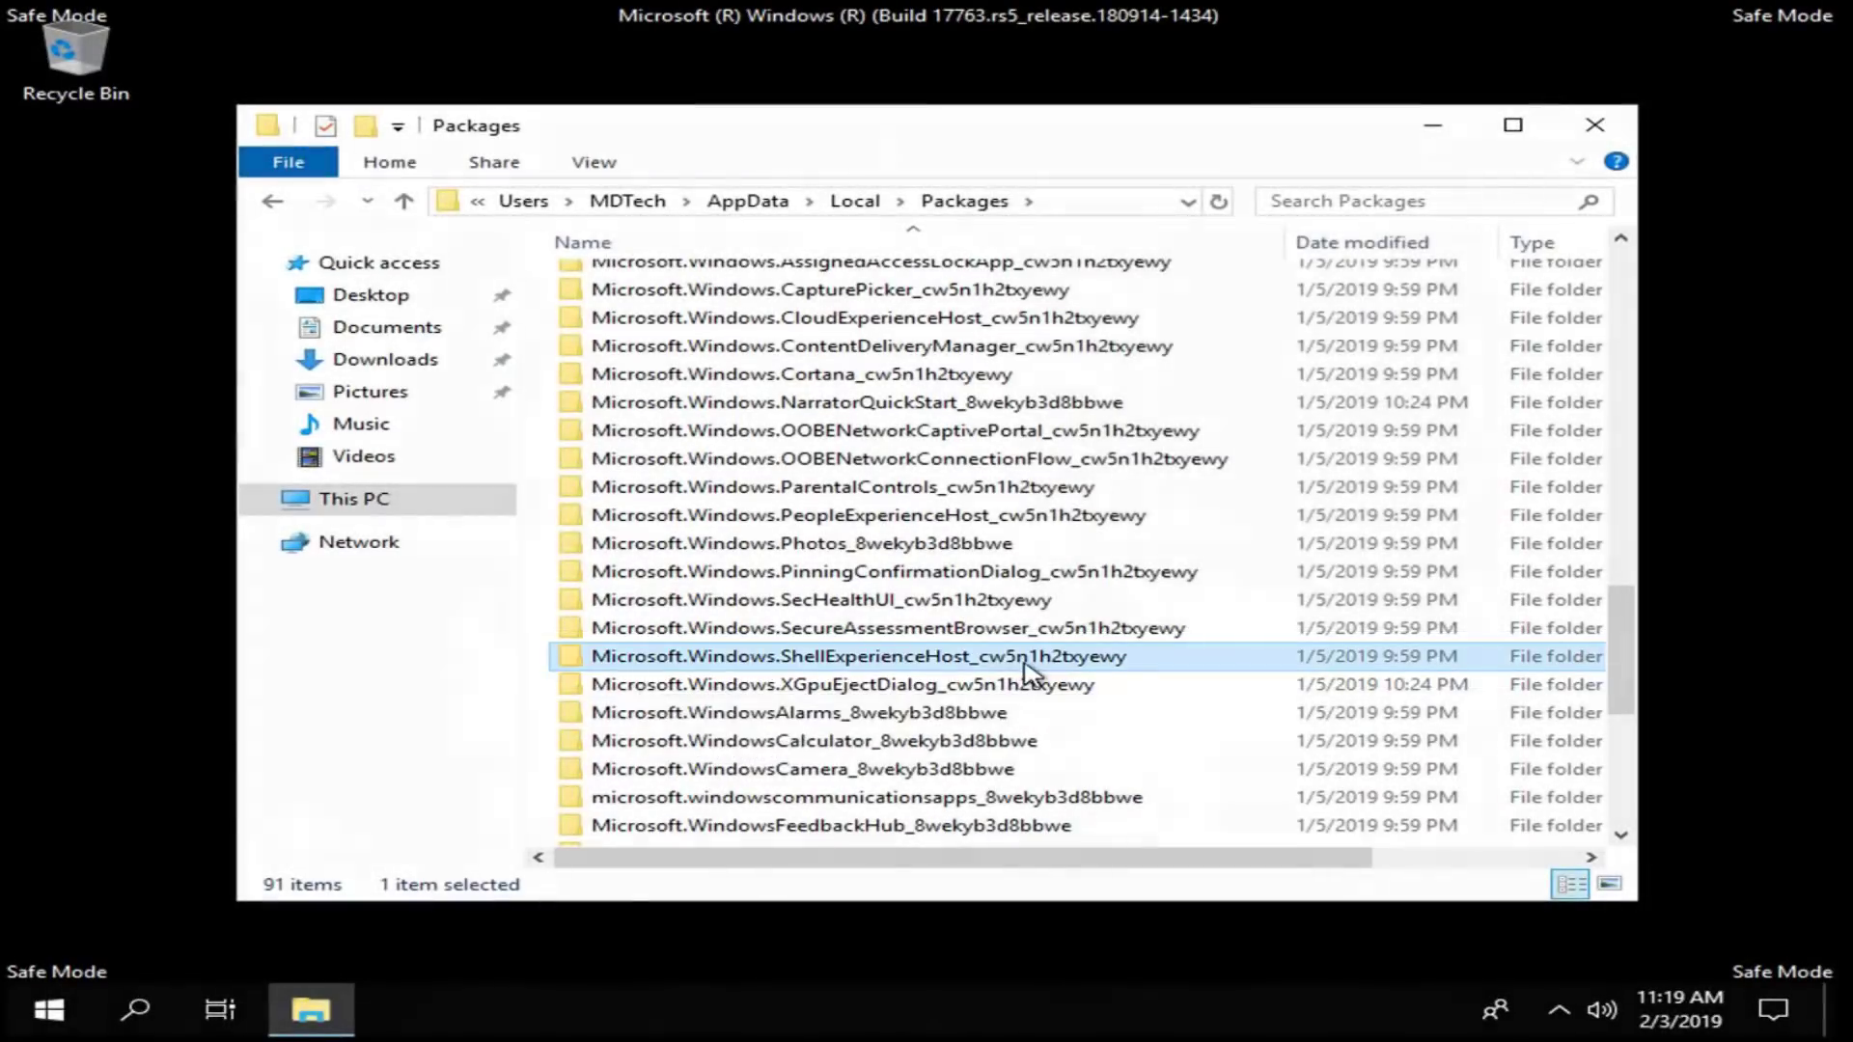
right_click(1025, 664)
click(1163, 603)
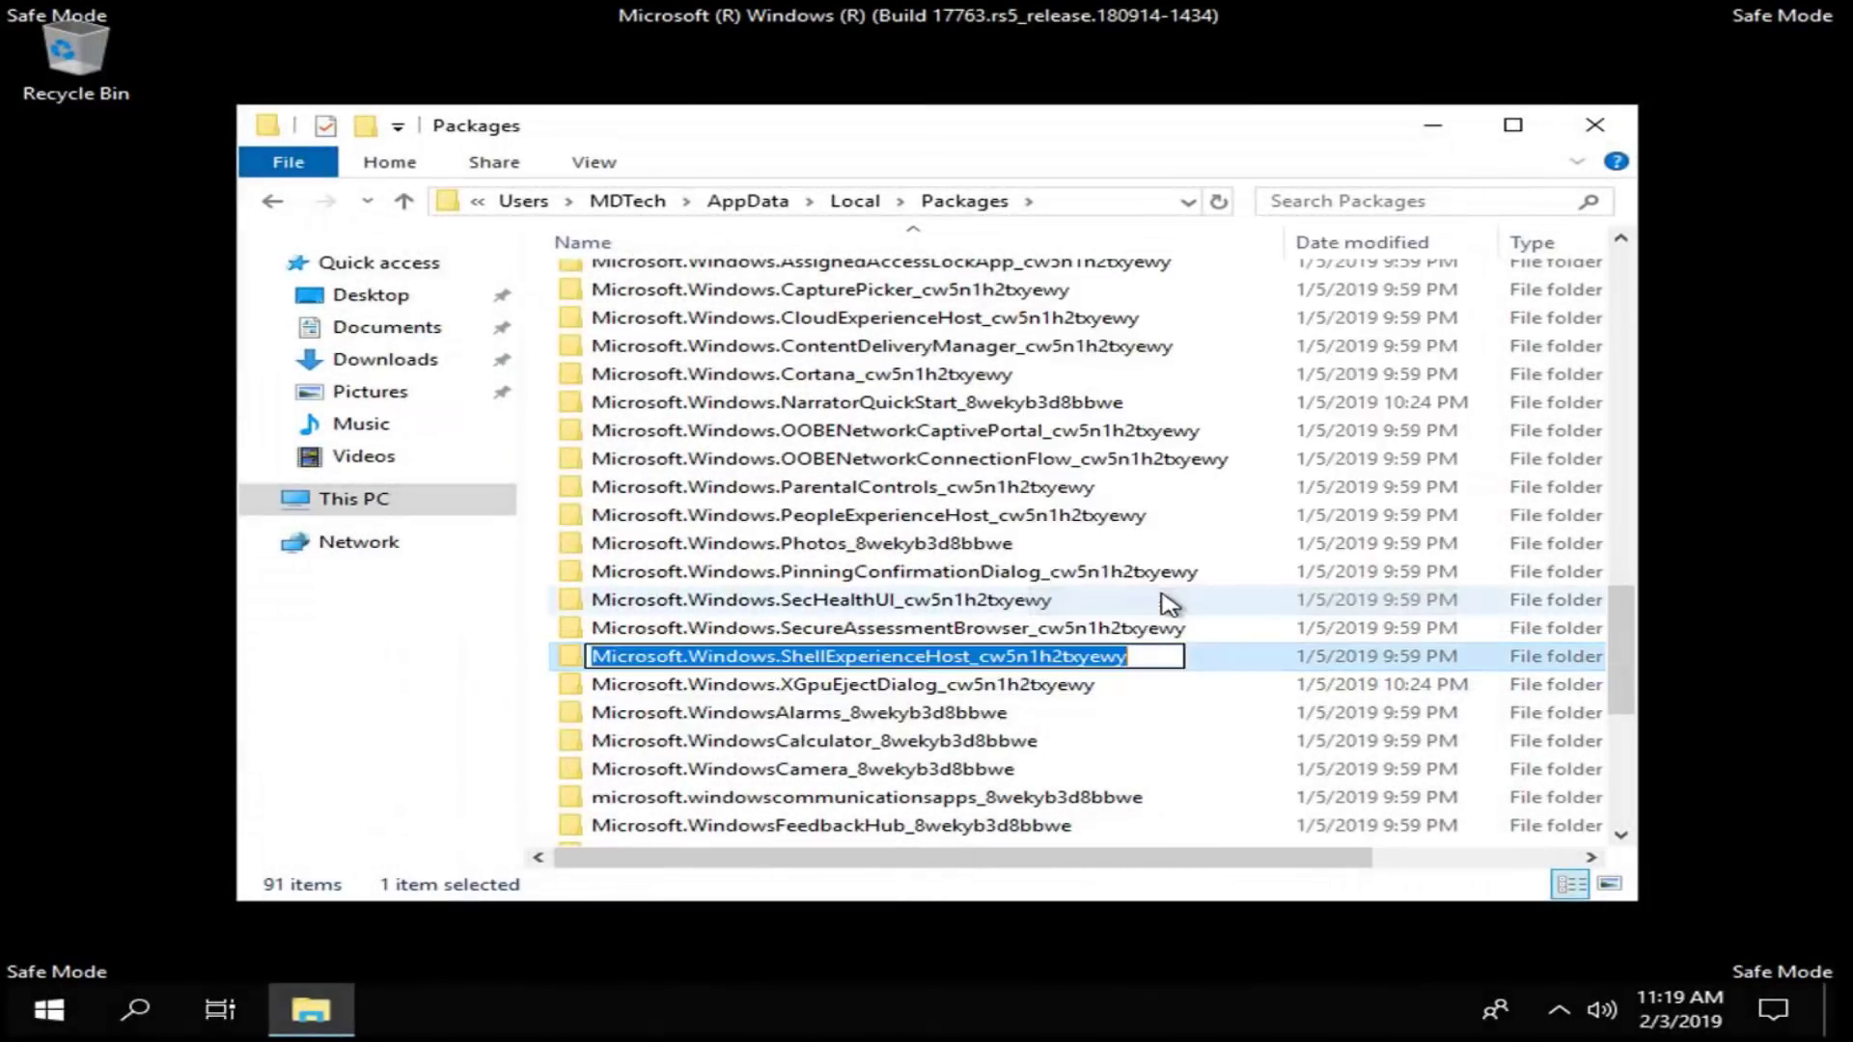
click(1150, 659)
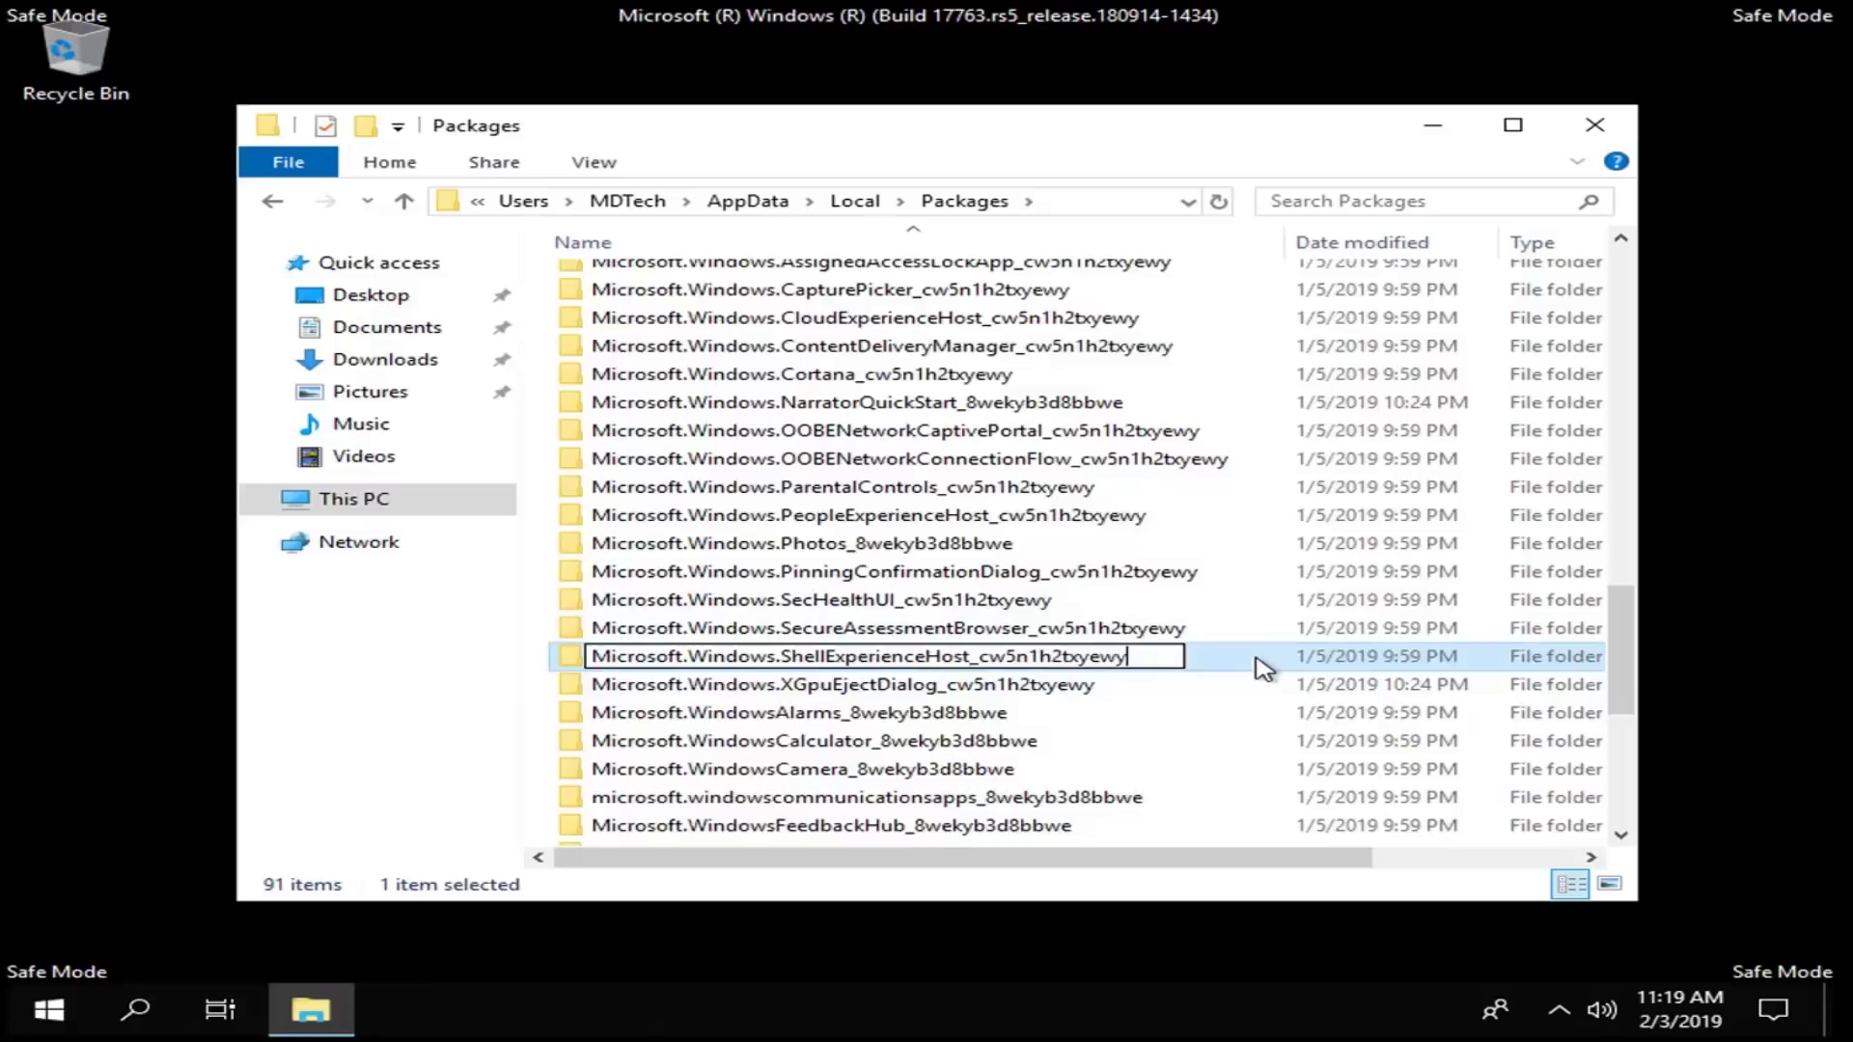
text(.BAK)
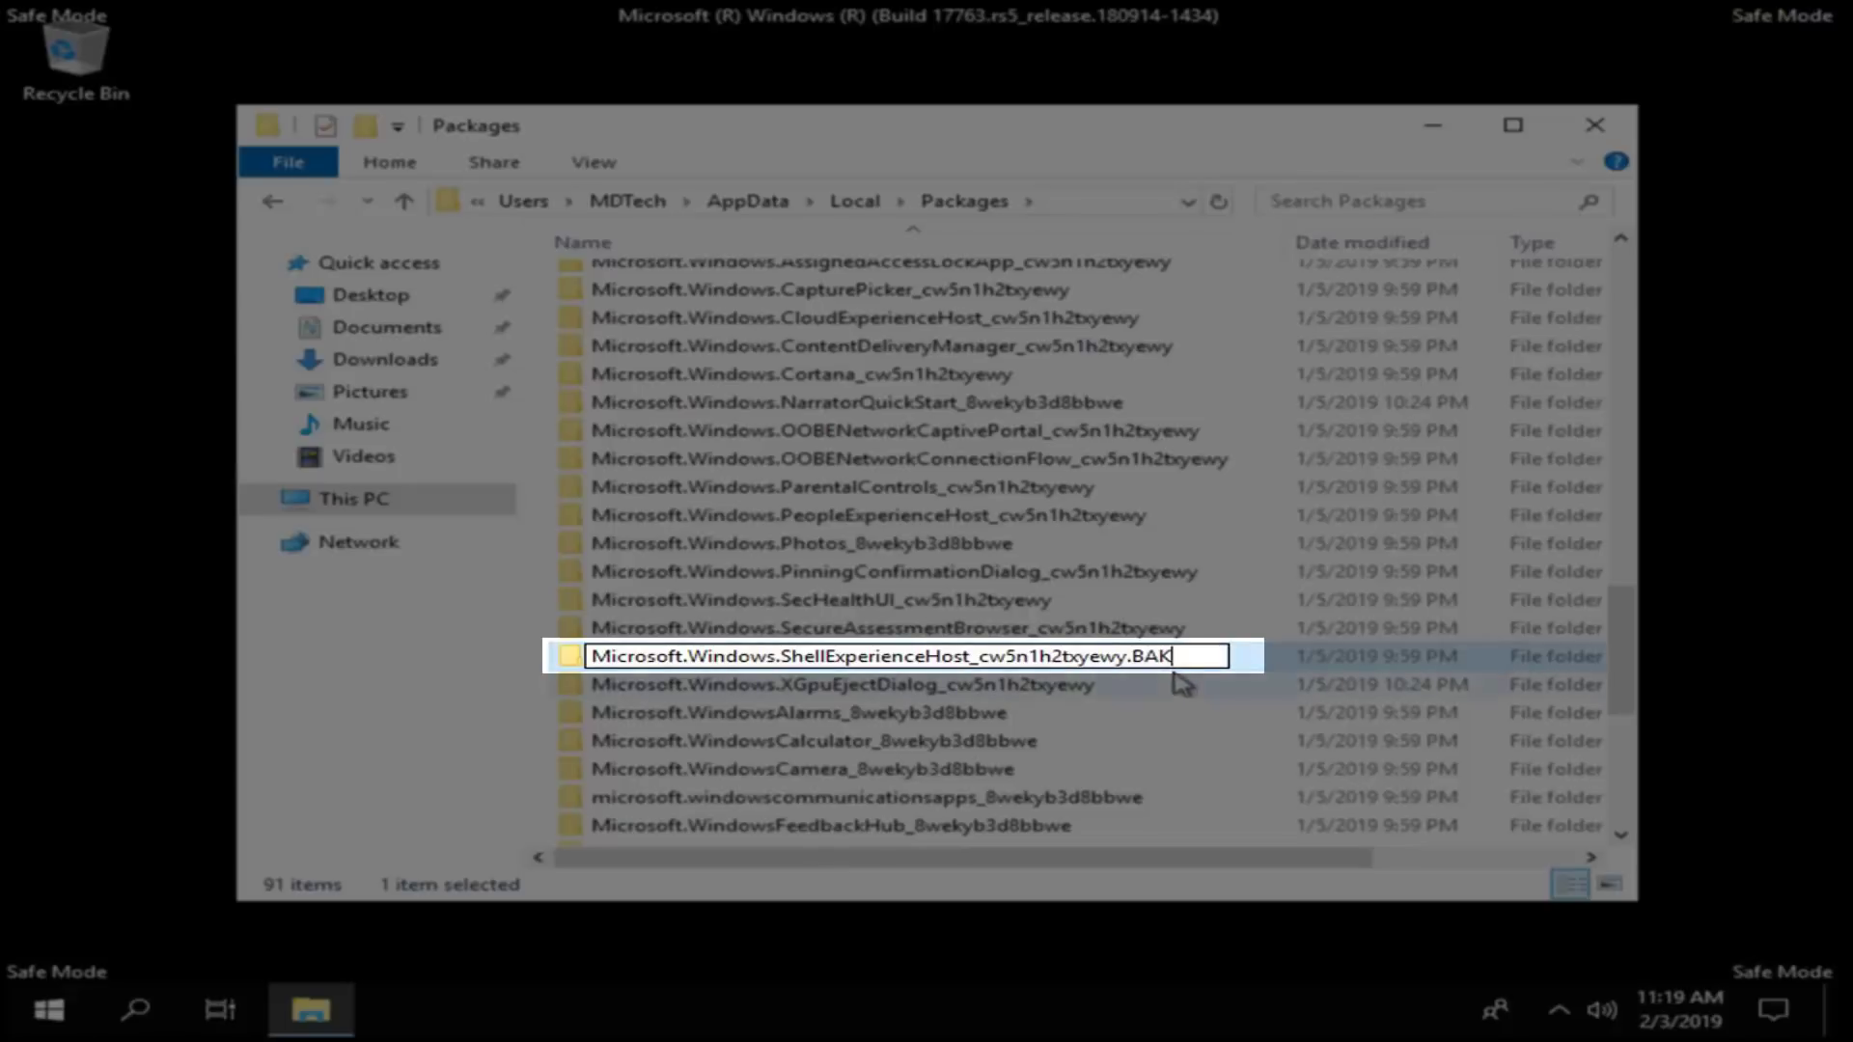
key(Return)
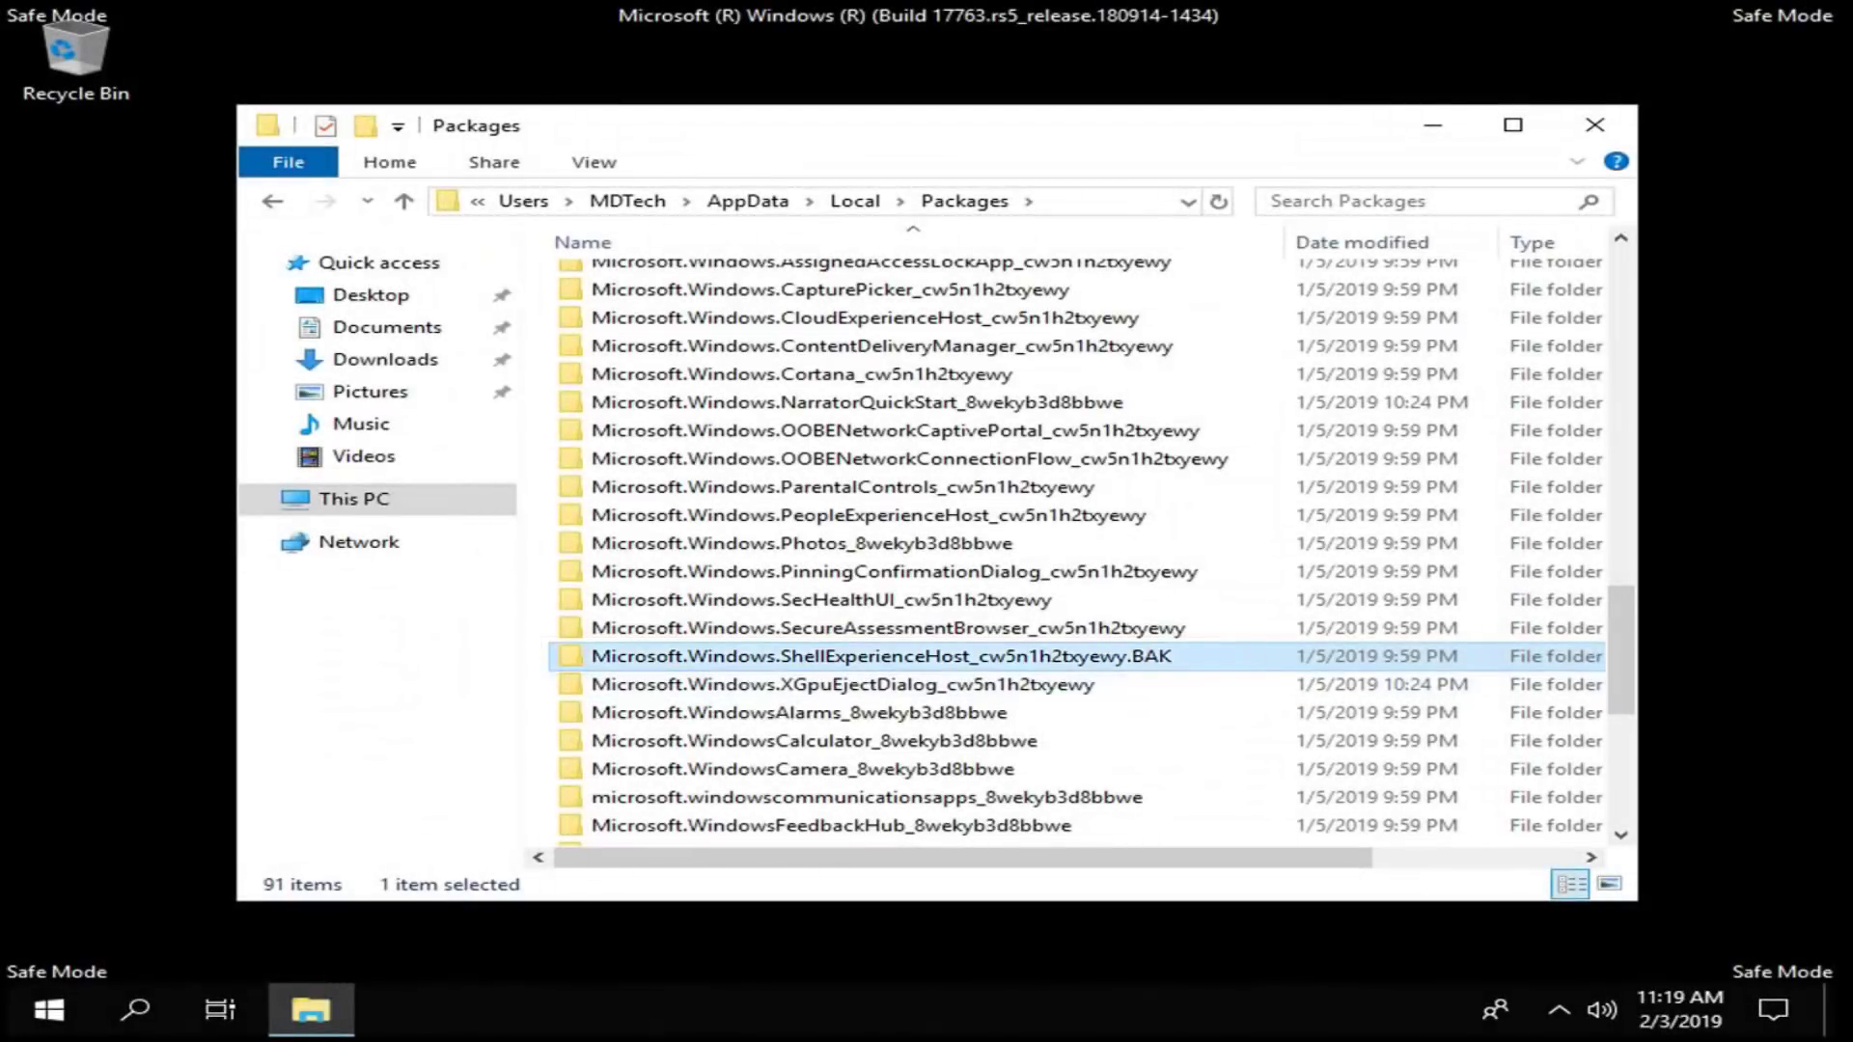
- Close the Packages window and launch msconfig from the Run box
click(1594, 128)
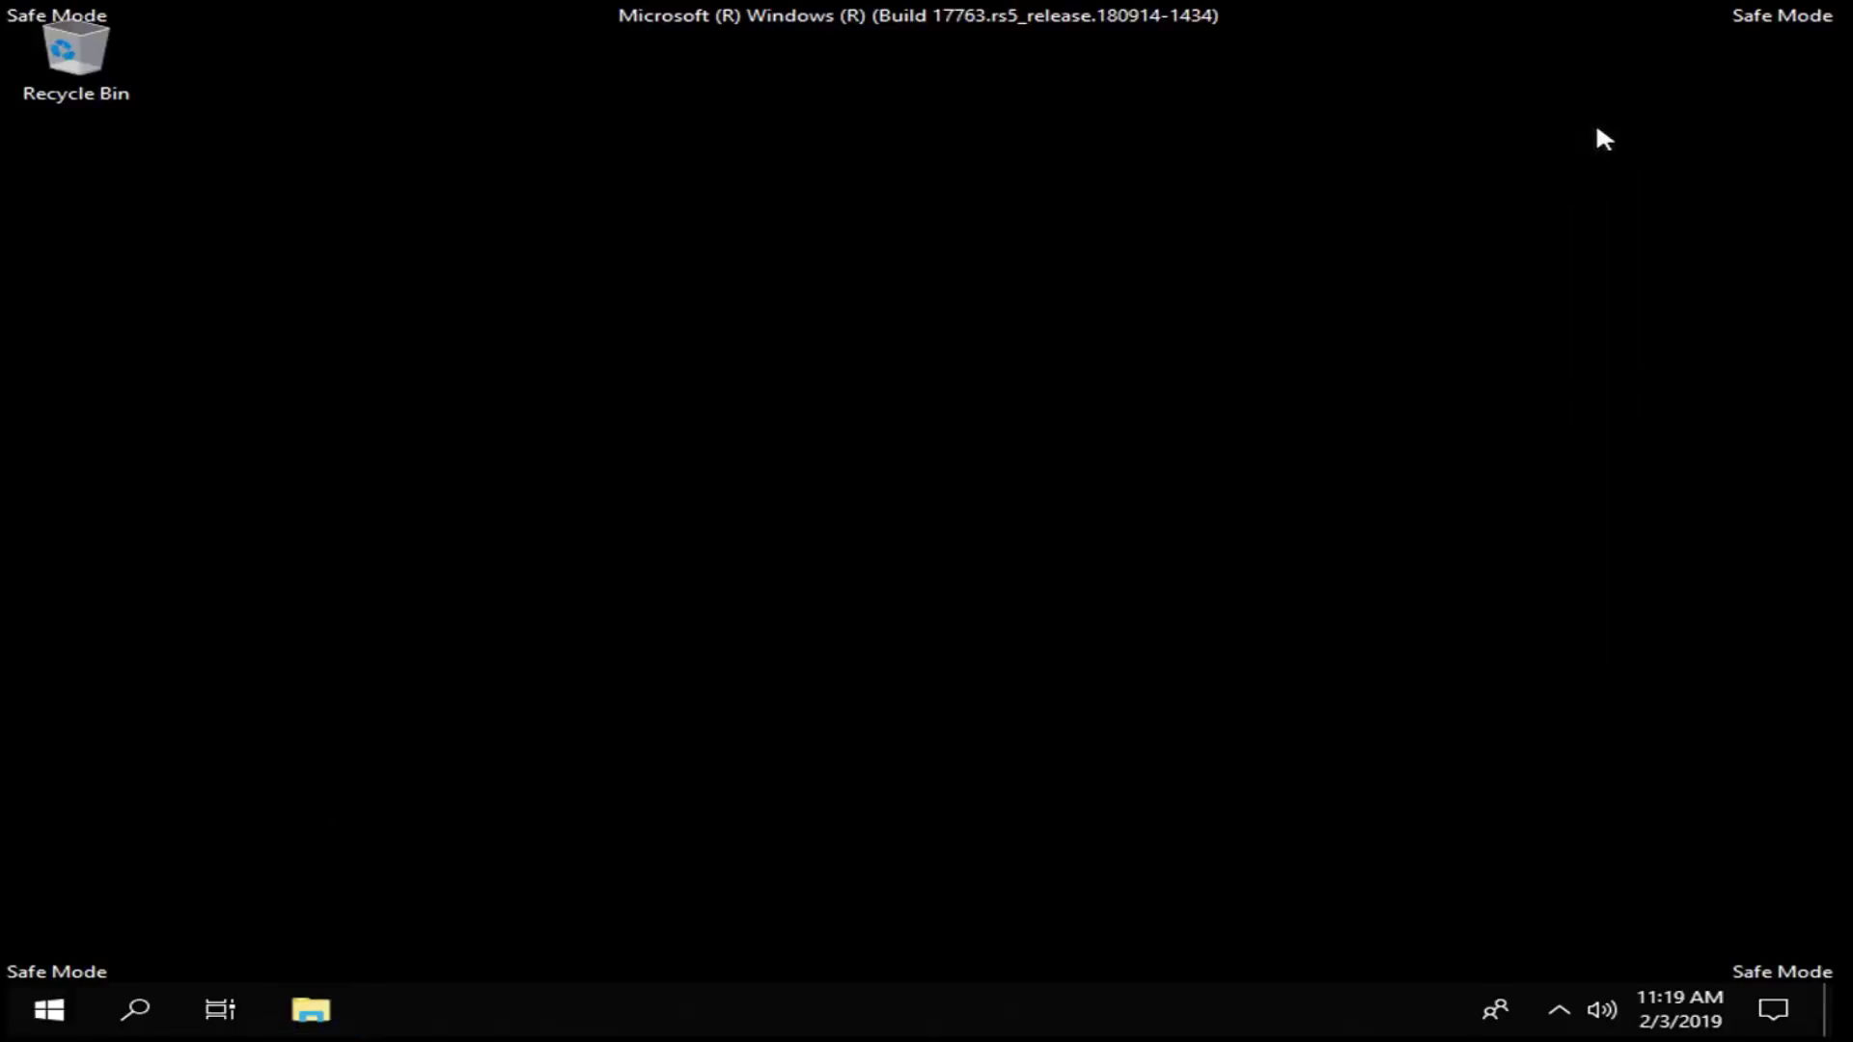
right_click(41, 1003)
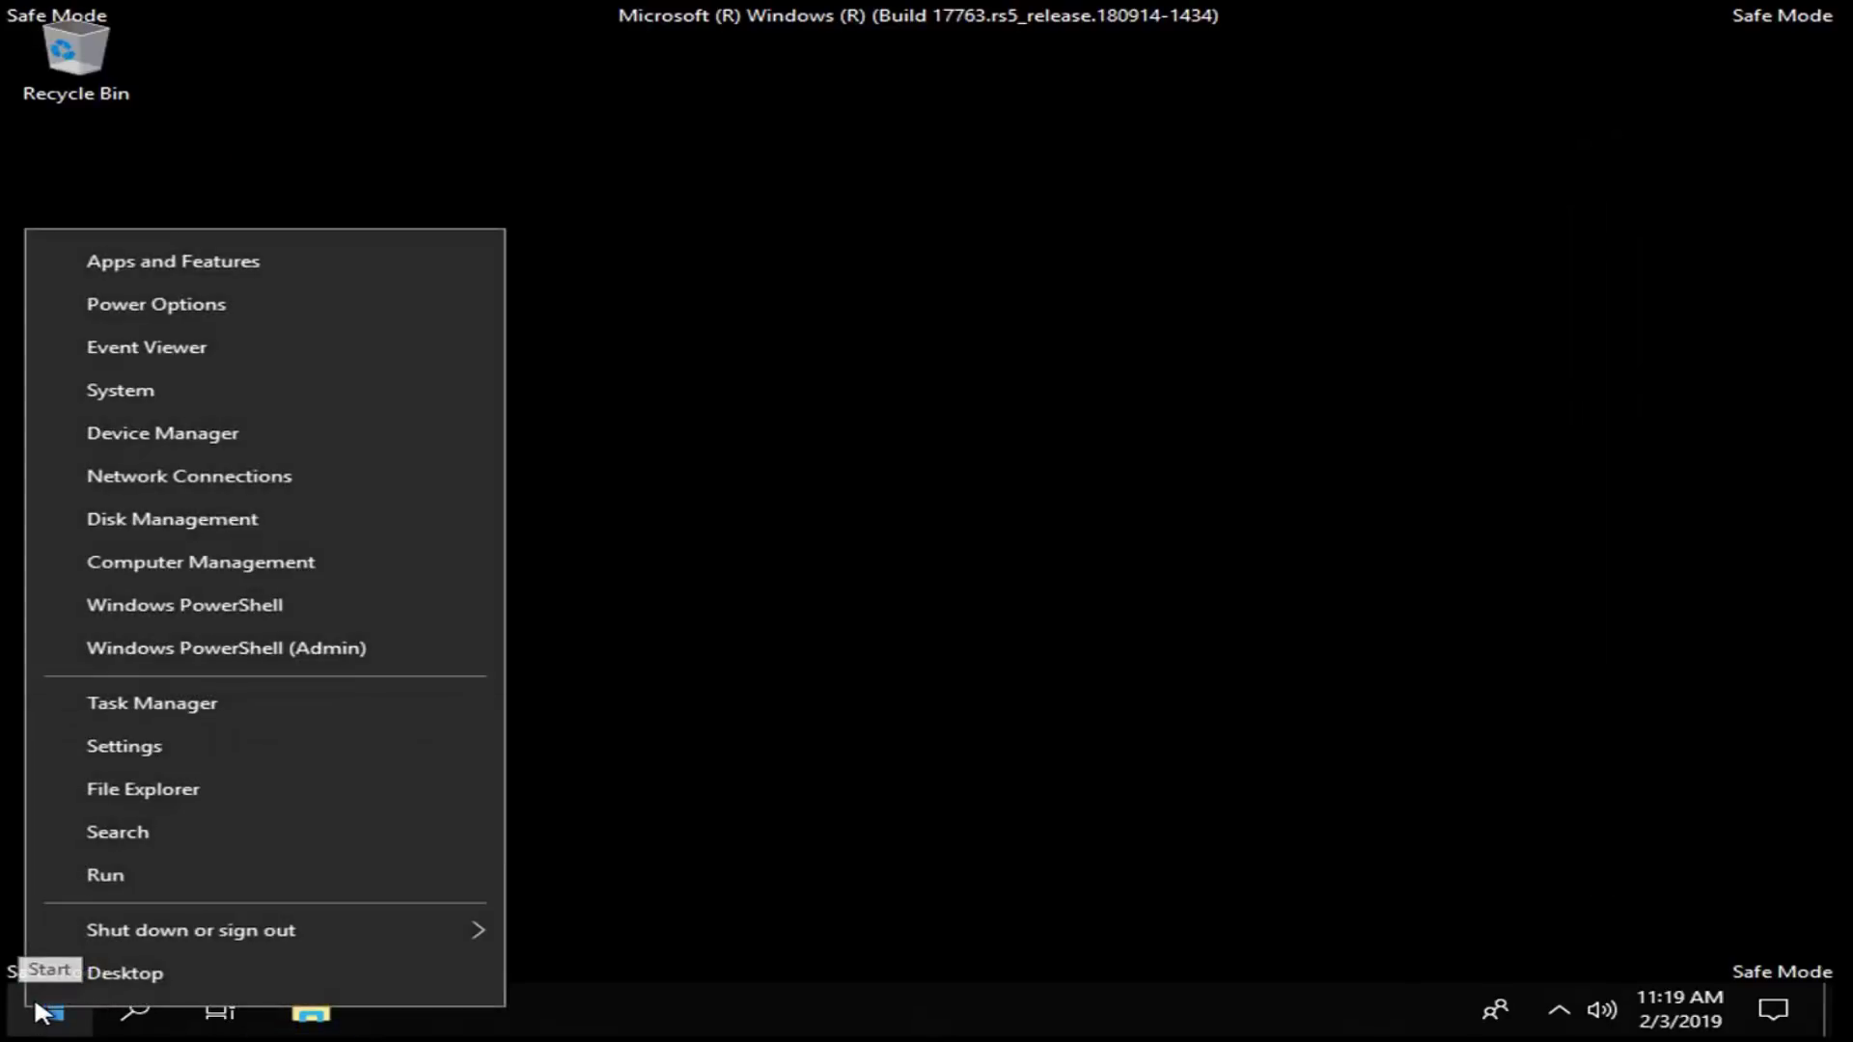
click(174, 878)
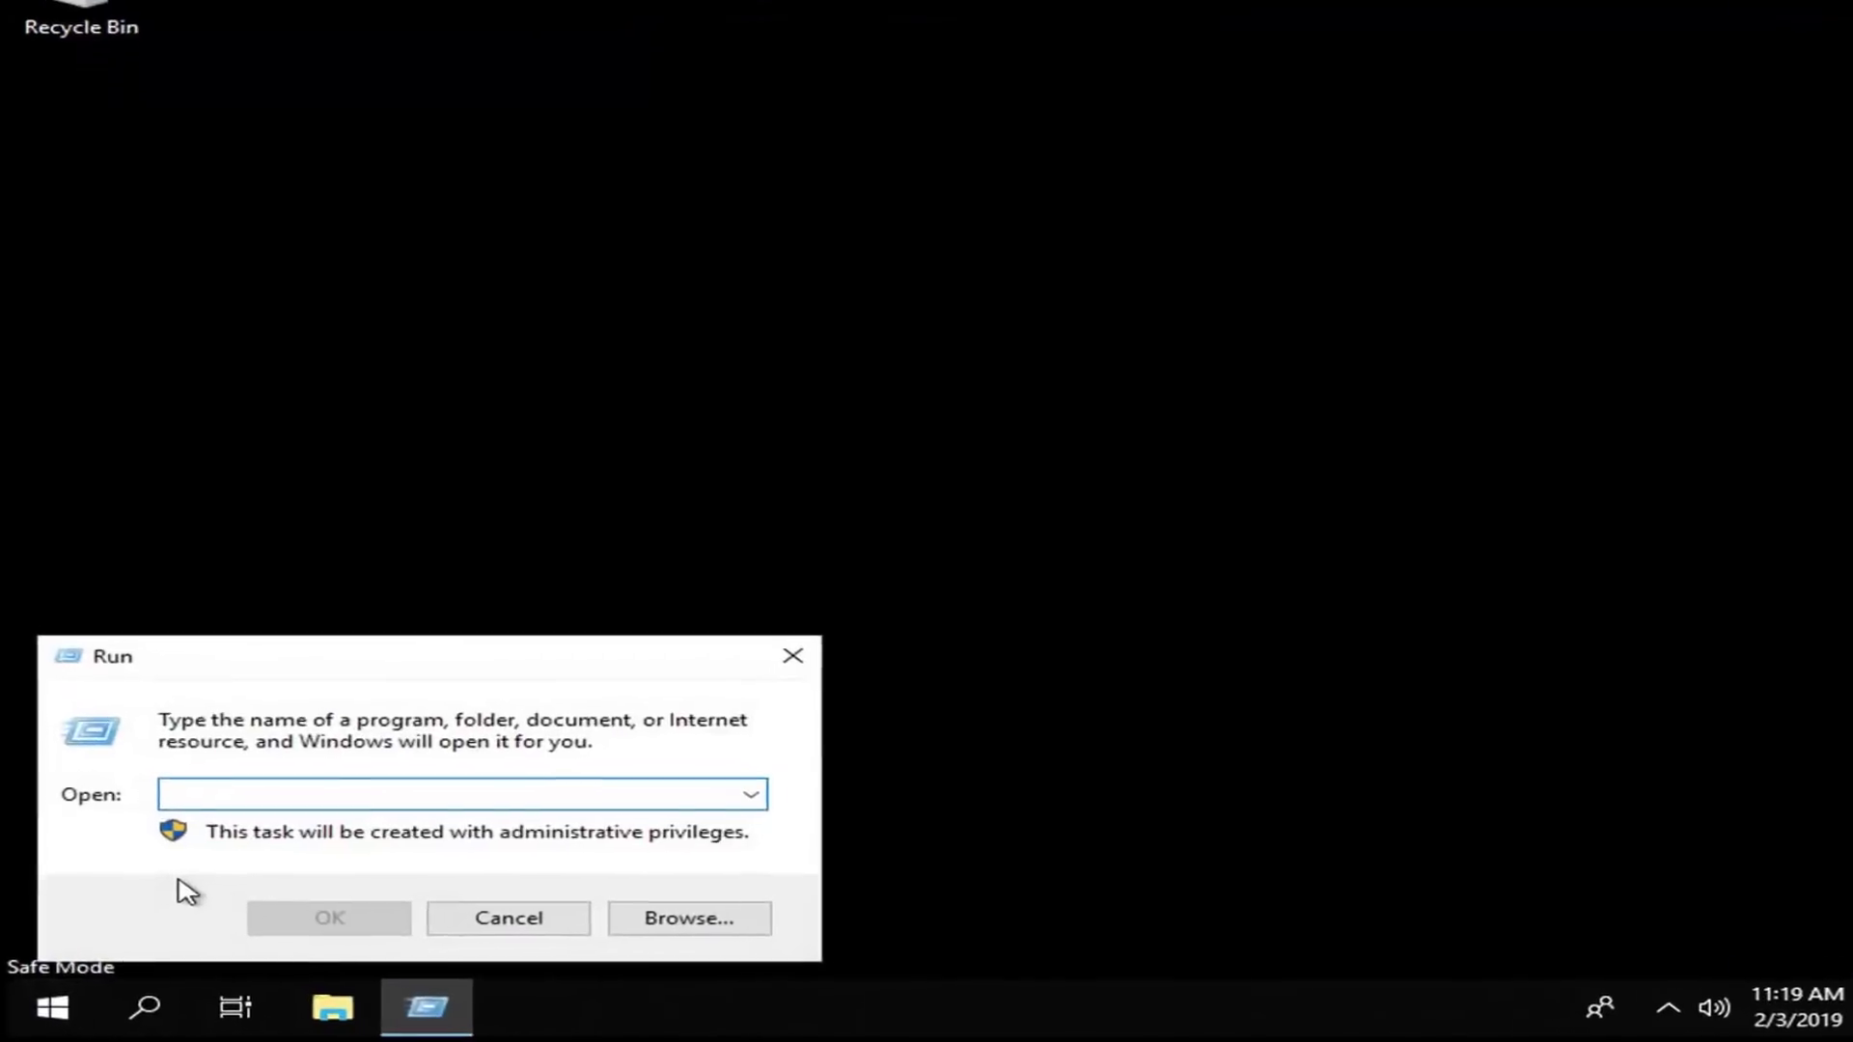
text(msc)
text(onfi)
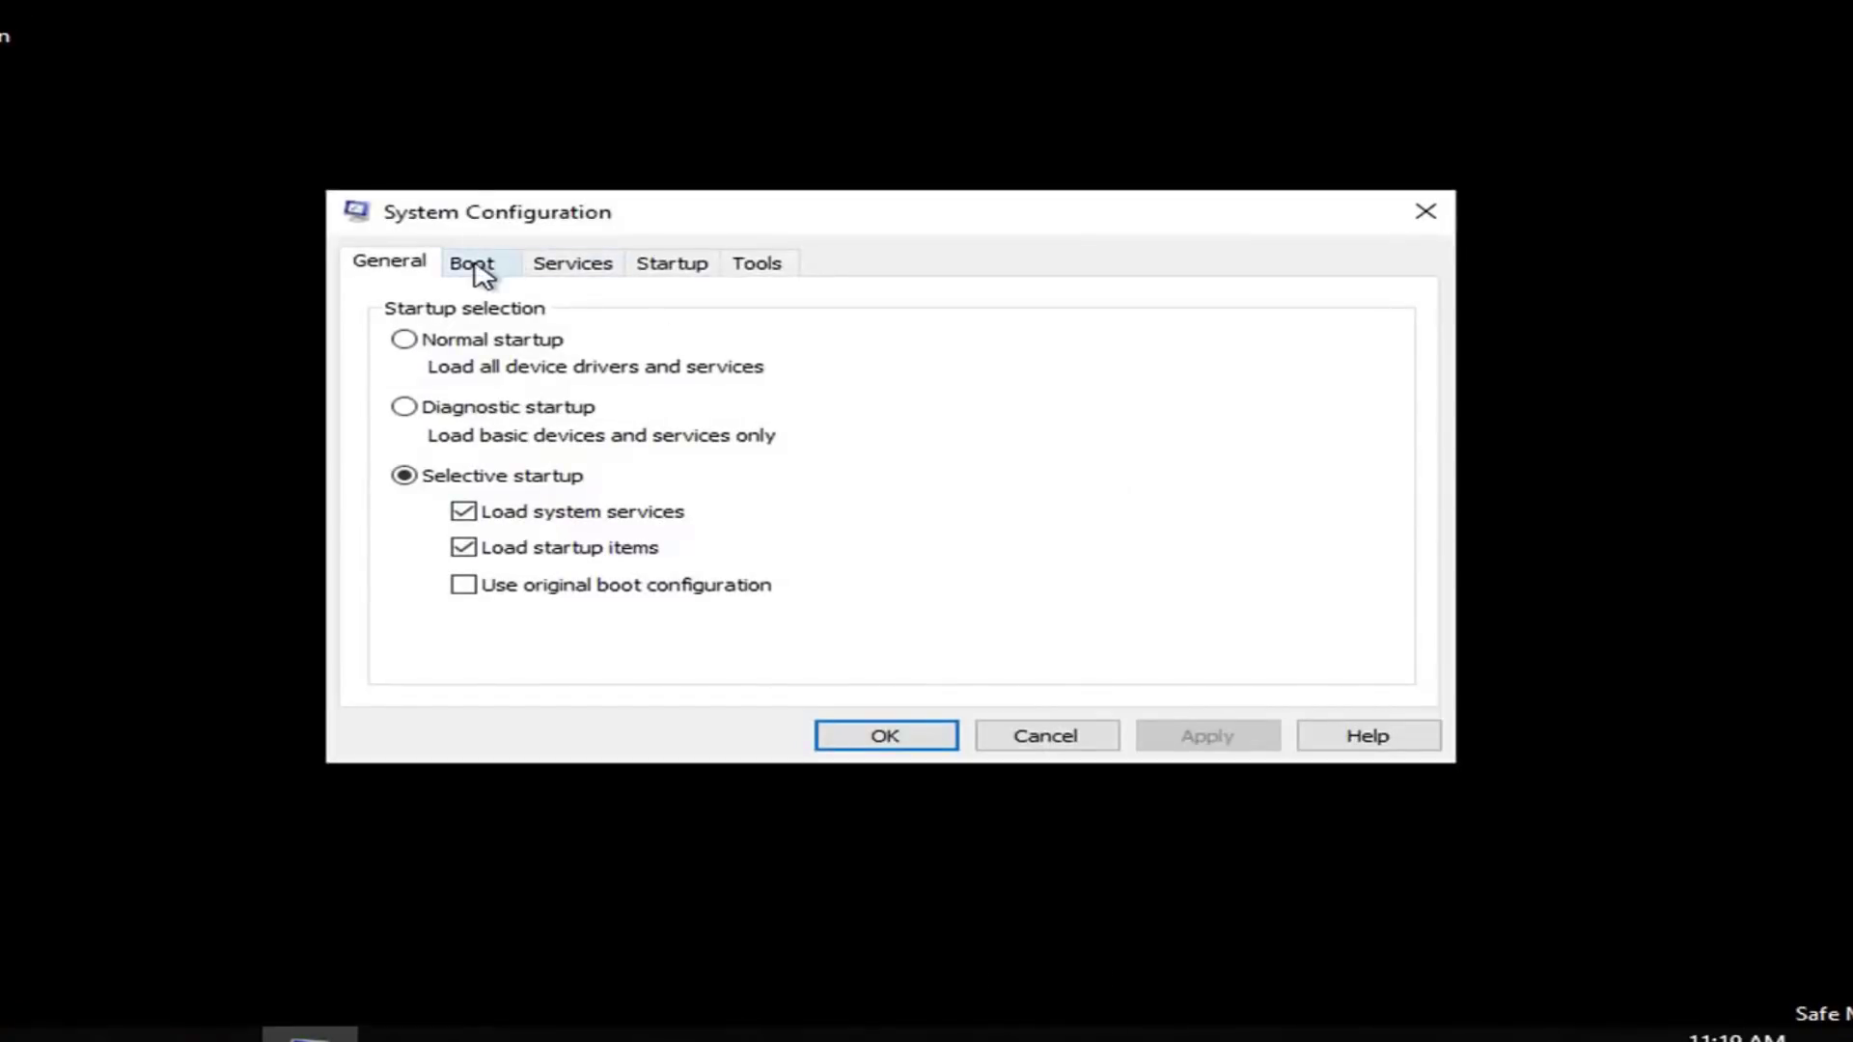
- Uncheck Safe boot, select Normal startup on the General tab, and apply the changes
click(496, 275)
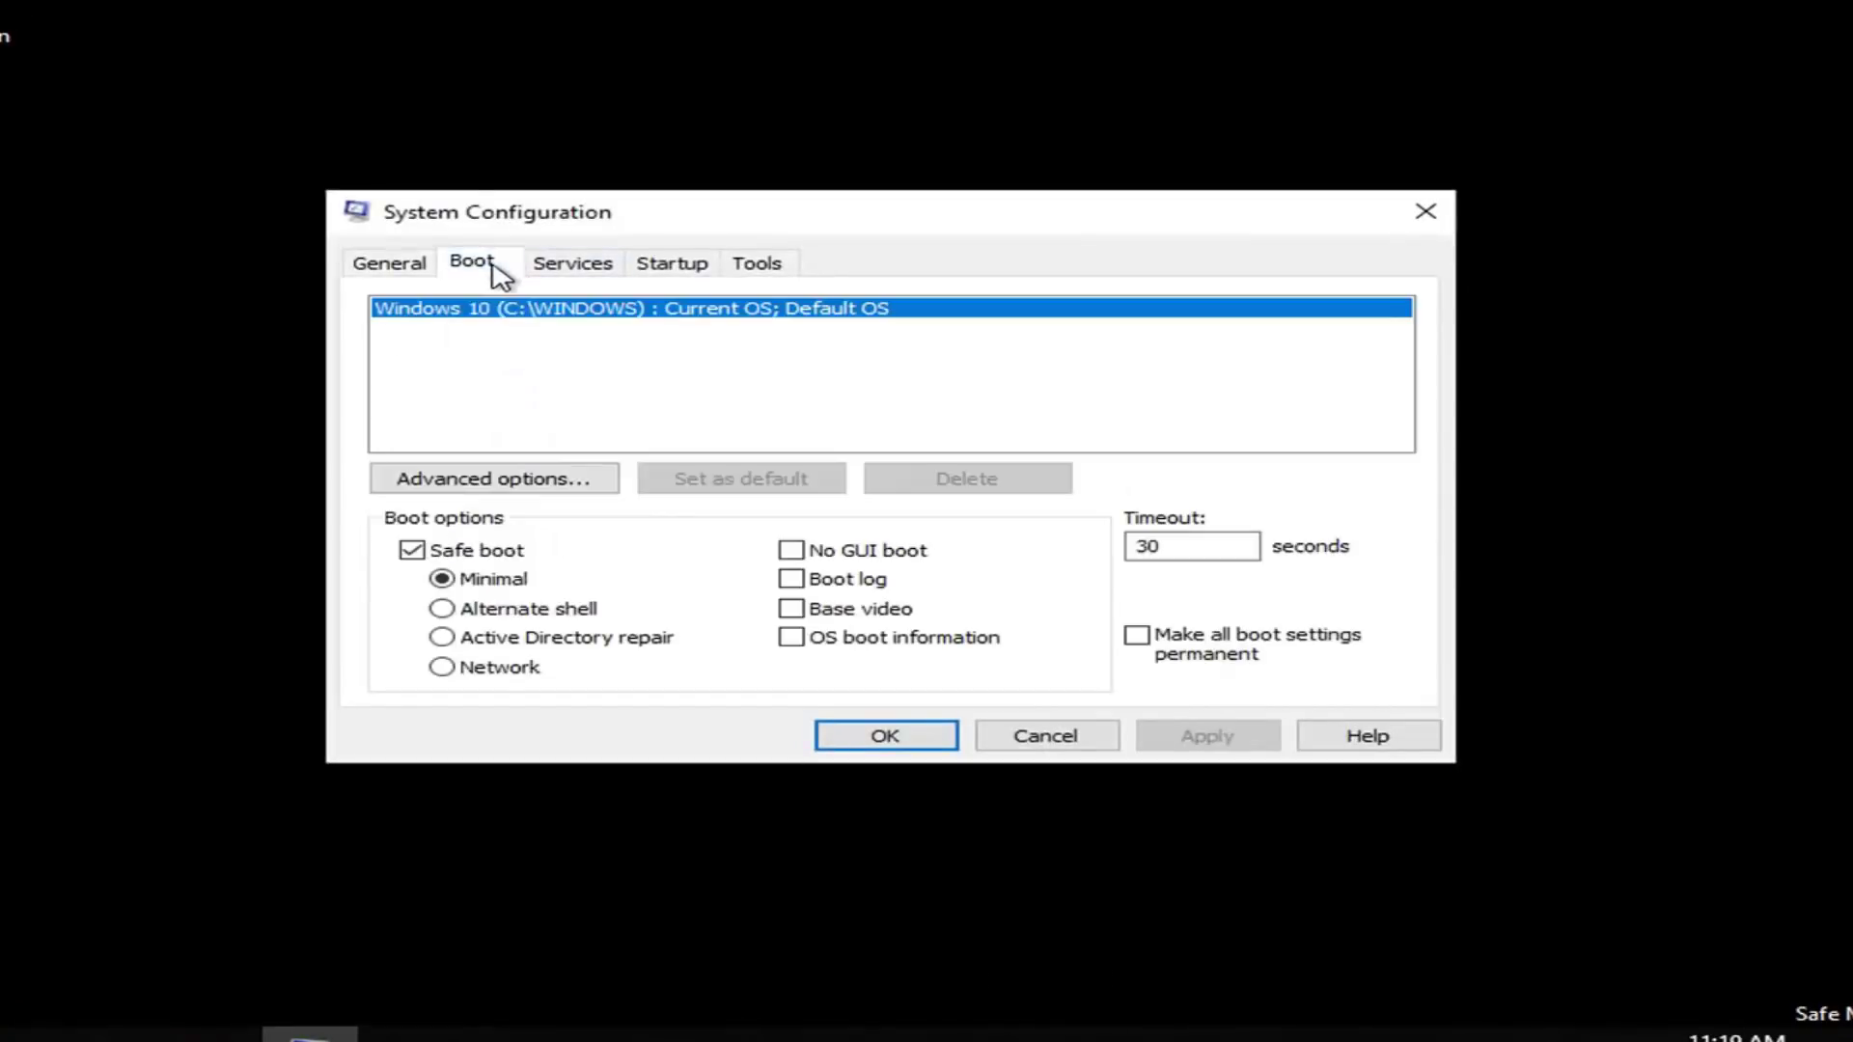
click(410, 550)
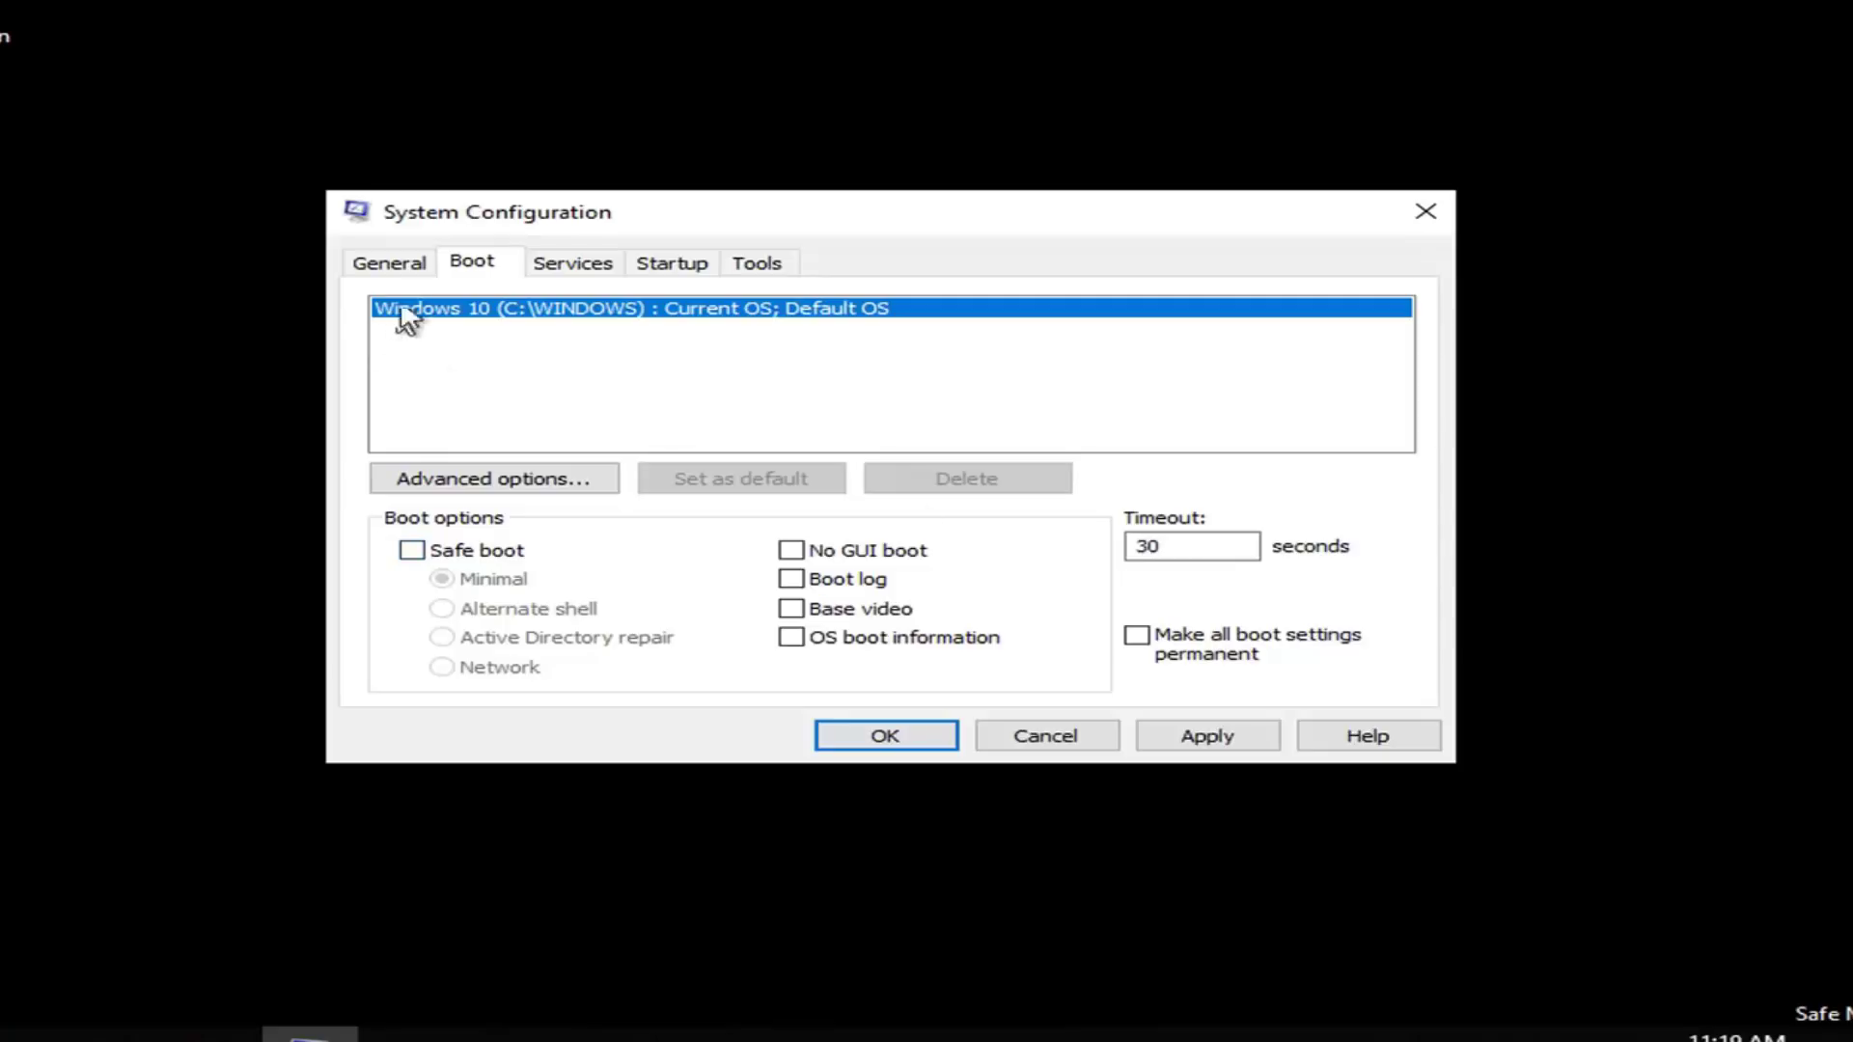
click(390, 266)
click(430, 340)
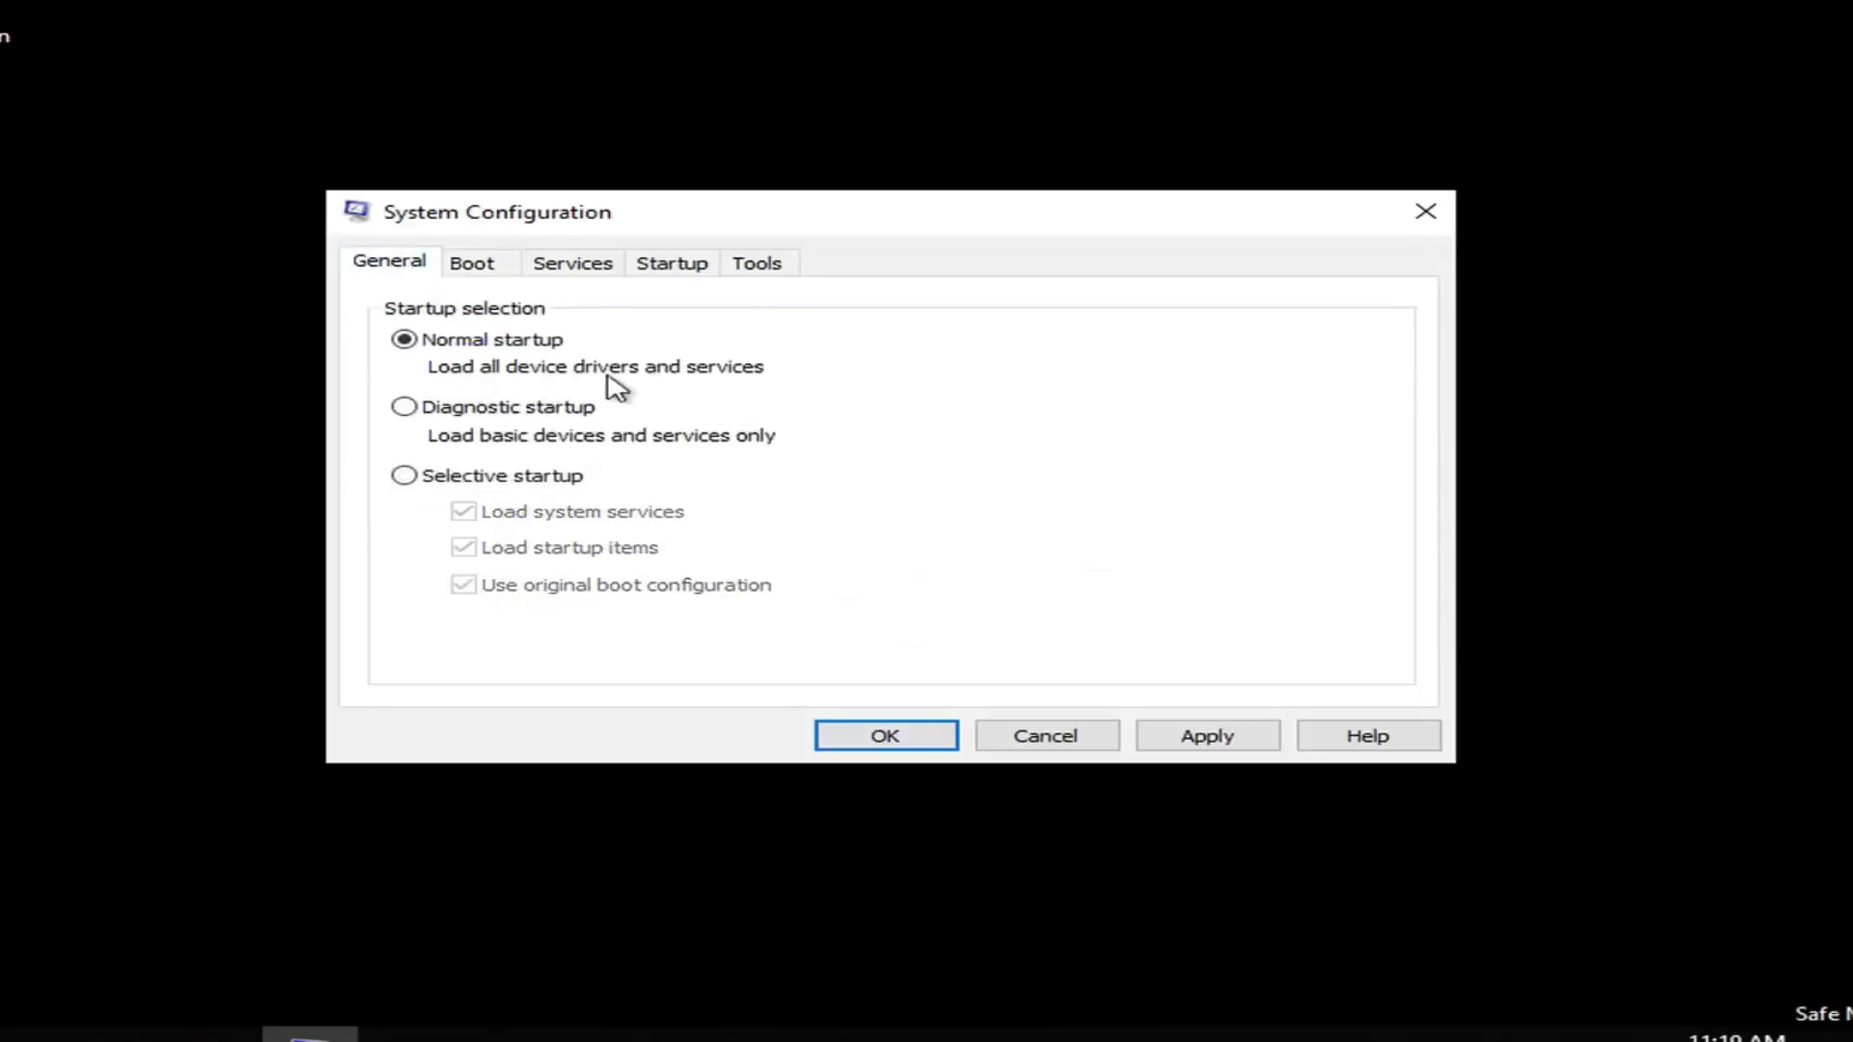
click(1211, 738)
click(917, 738)
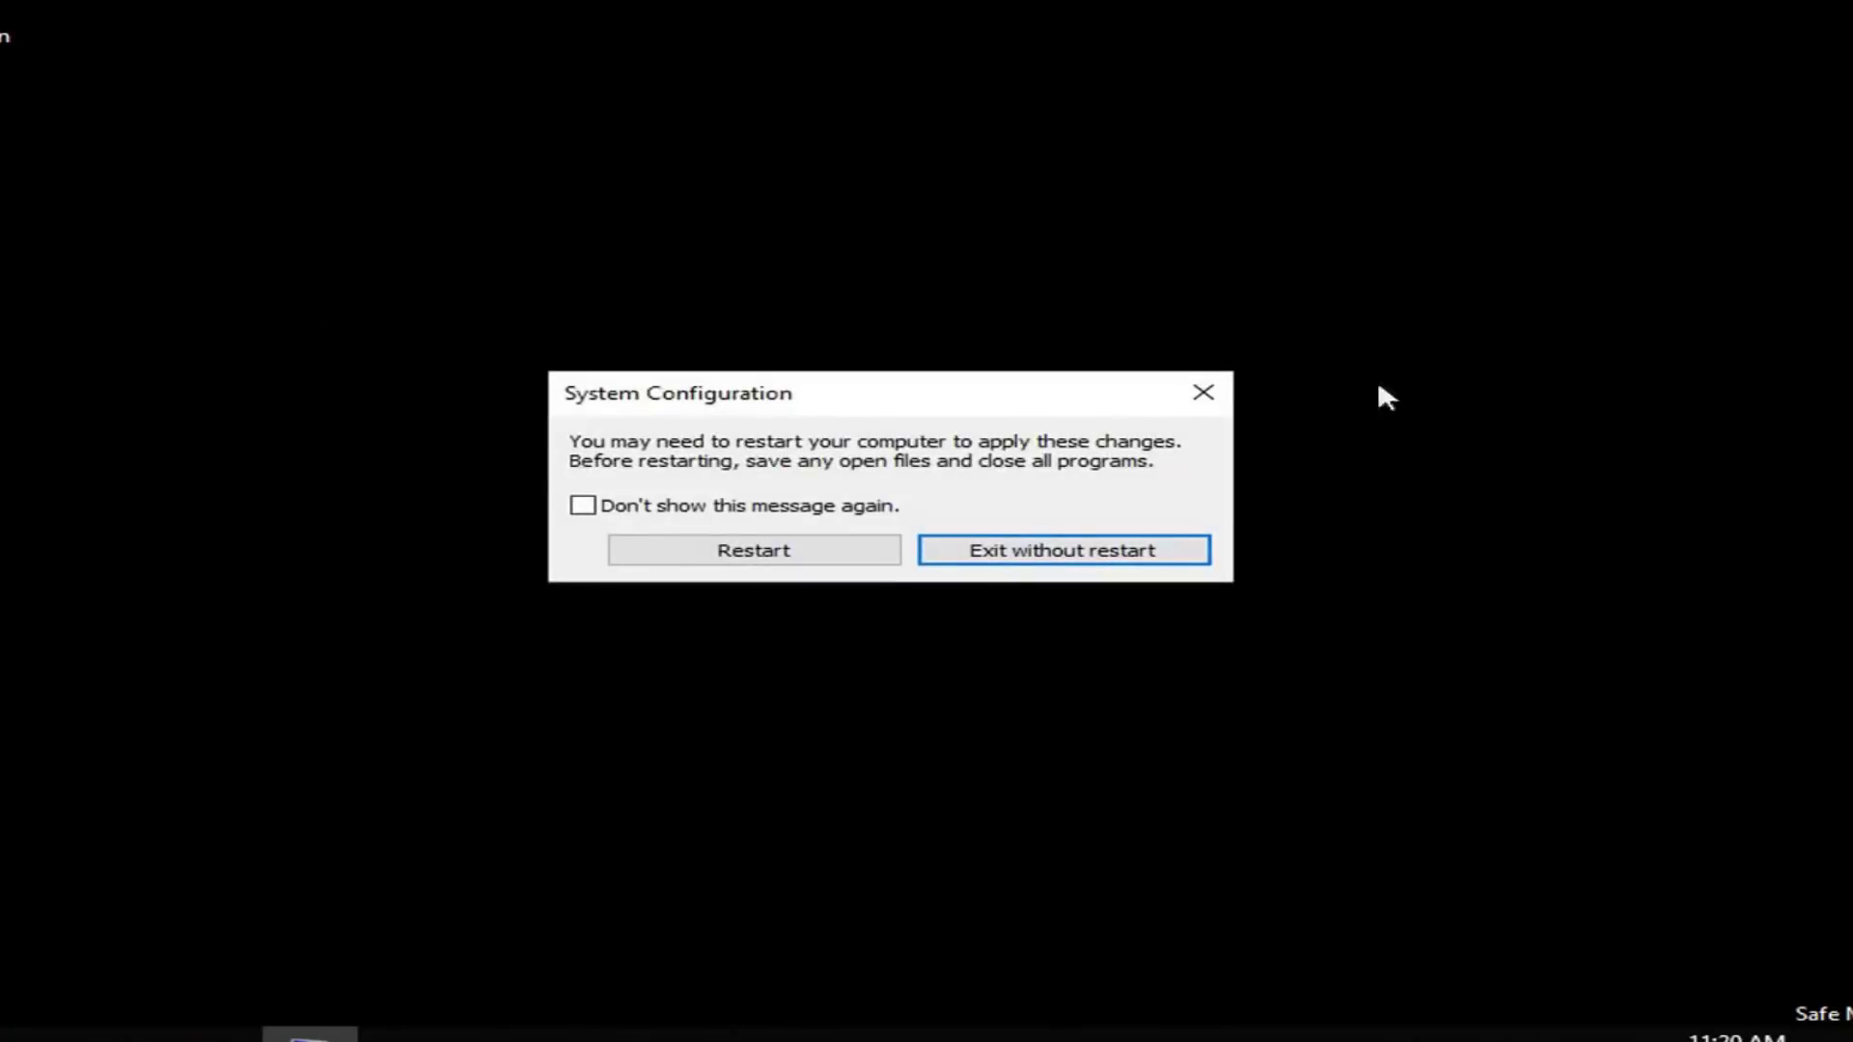
- Restart from the System Configuration prompt and let Windows boot to the lock screen
click(769, 556)
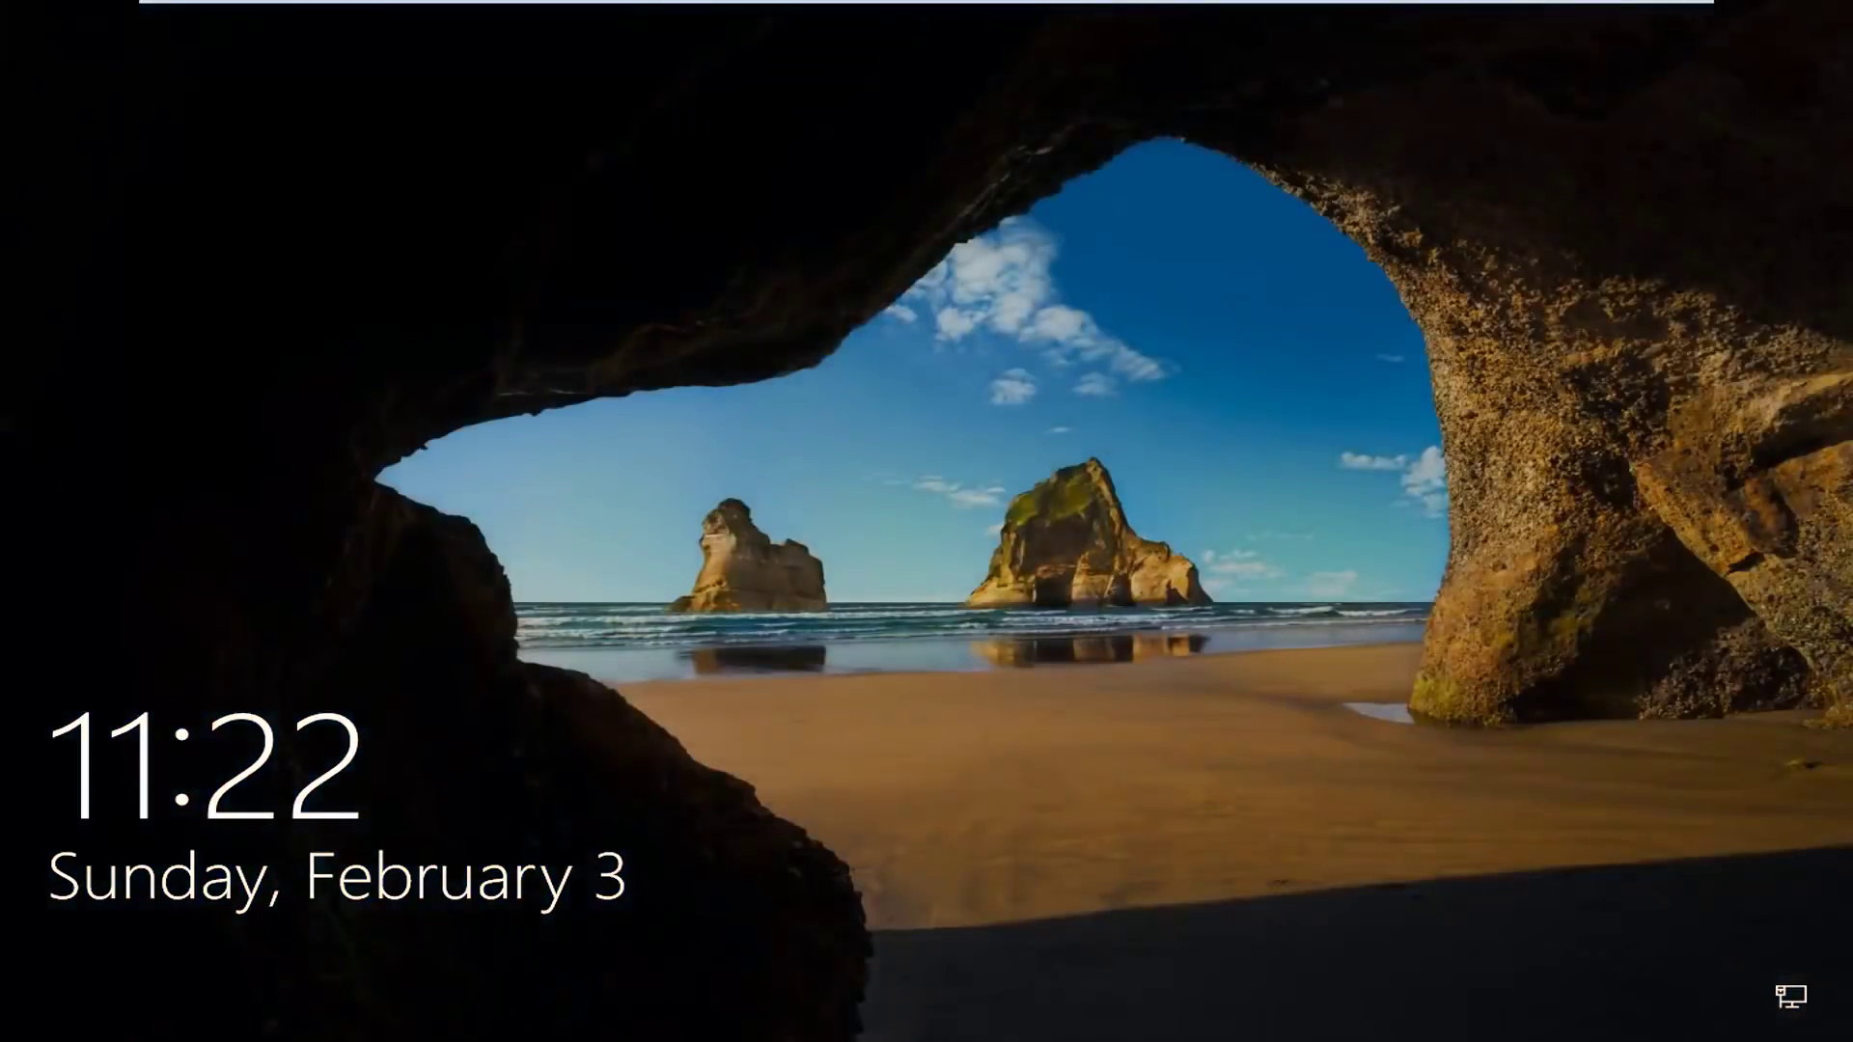
- Dismiss the lock screen and sign in as Administrator to reach the privacy setup page
key(Return)
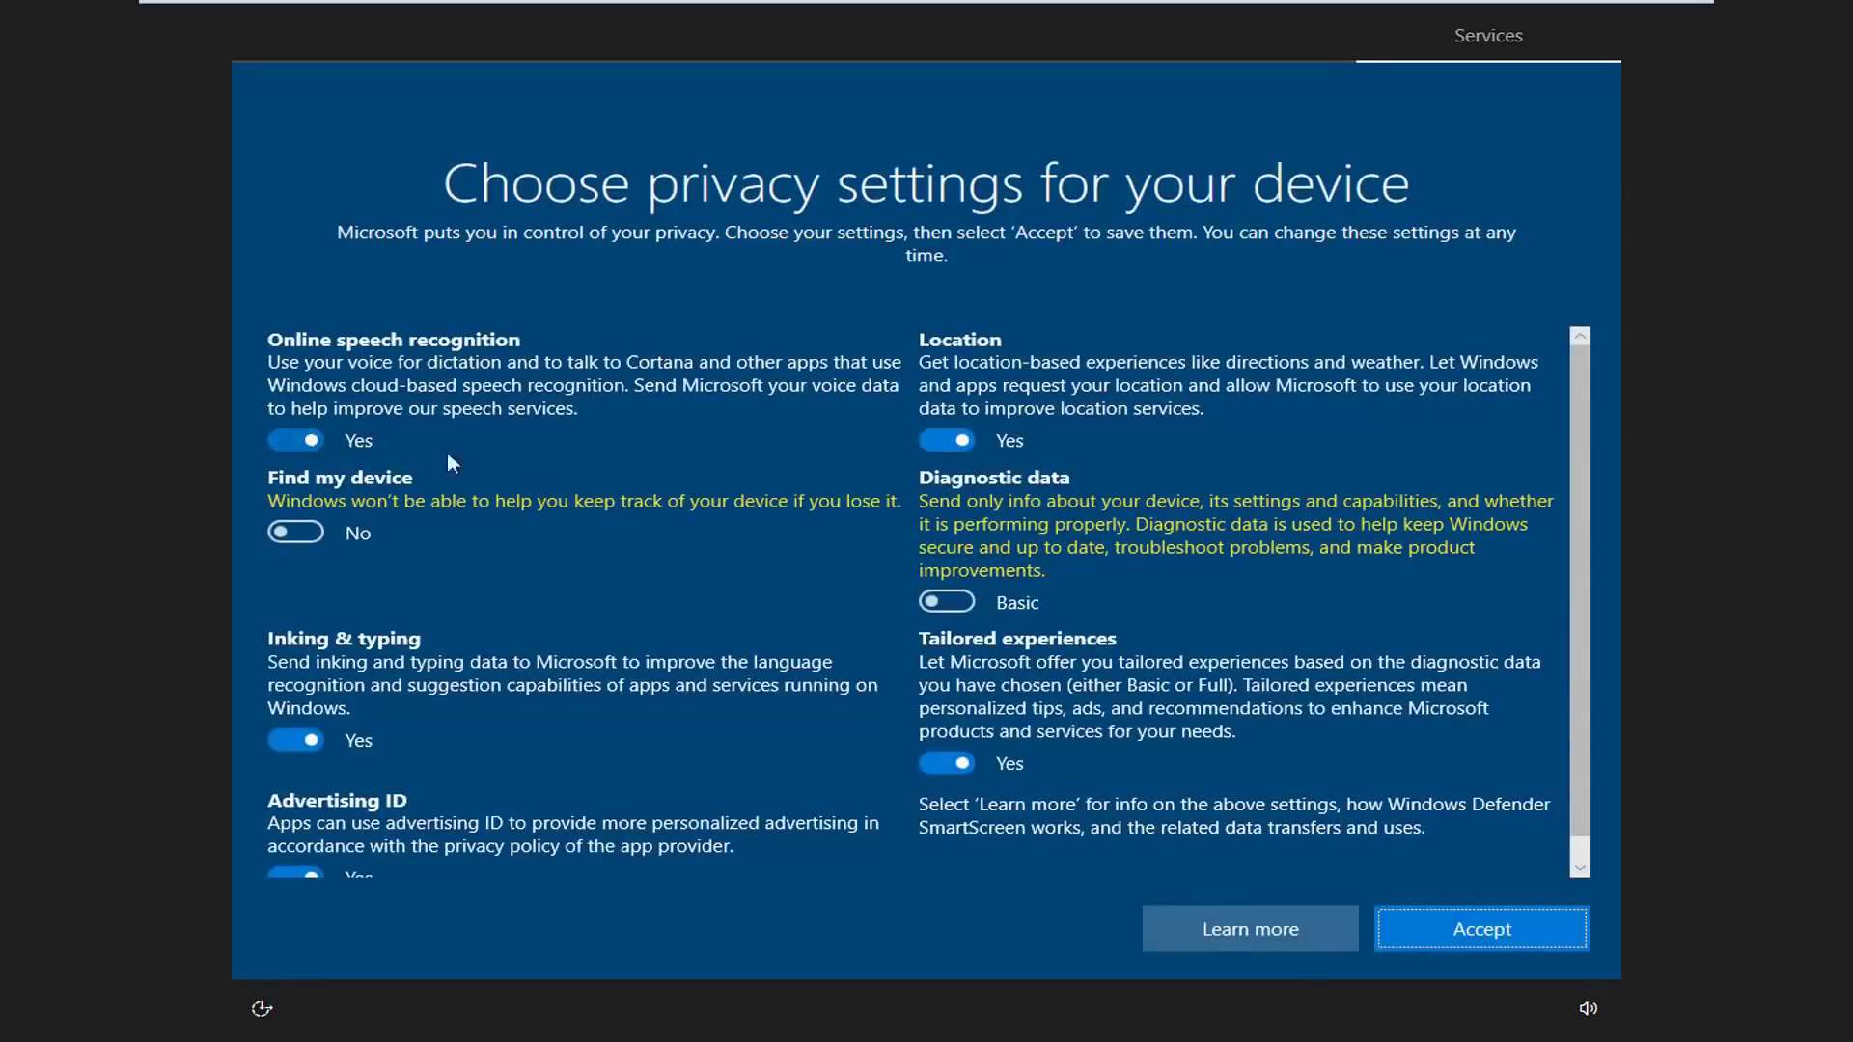
- Set speech recognition, location, tailored experiences, inking & typing and advertising ID to No, then accept
click(295, 440)
click(947, 440)
click(947, 787)
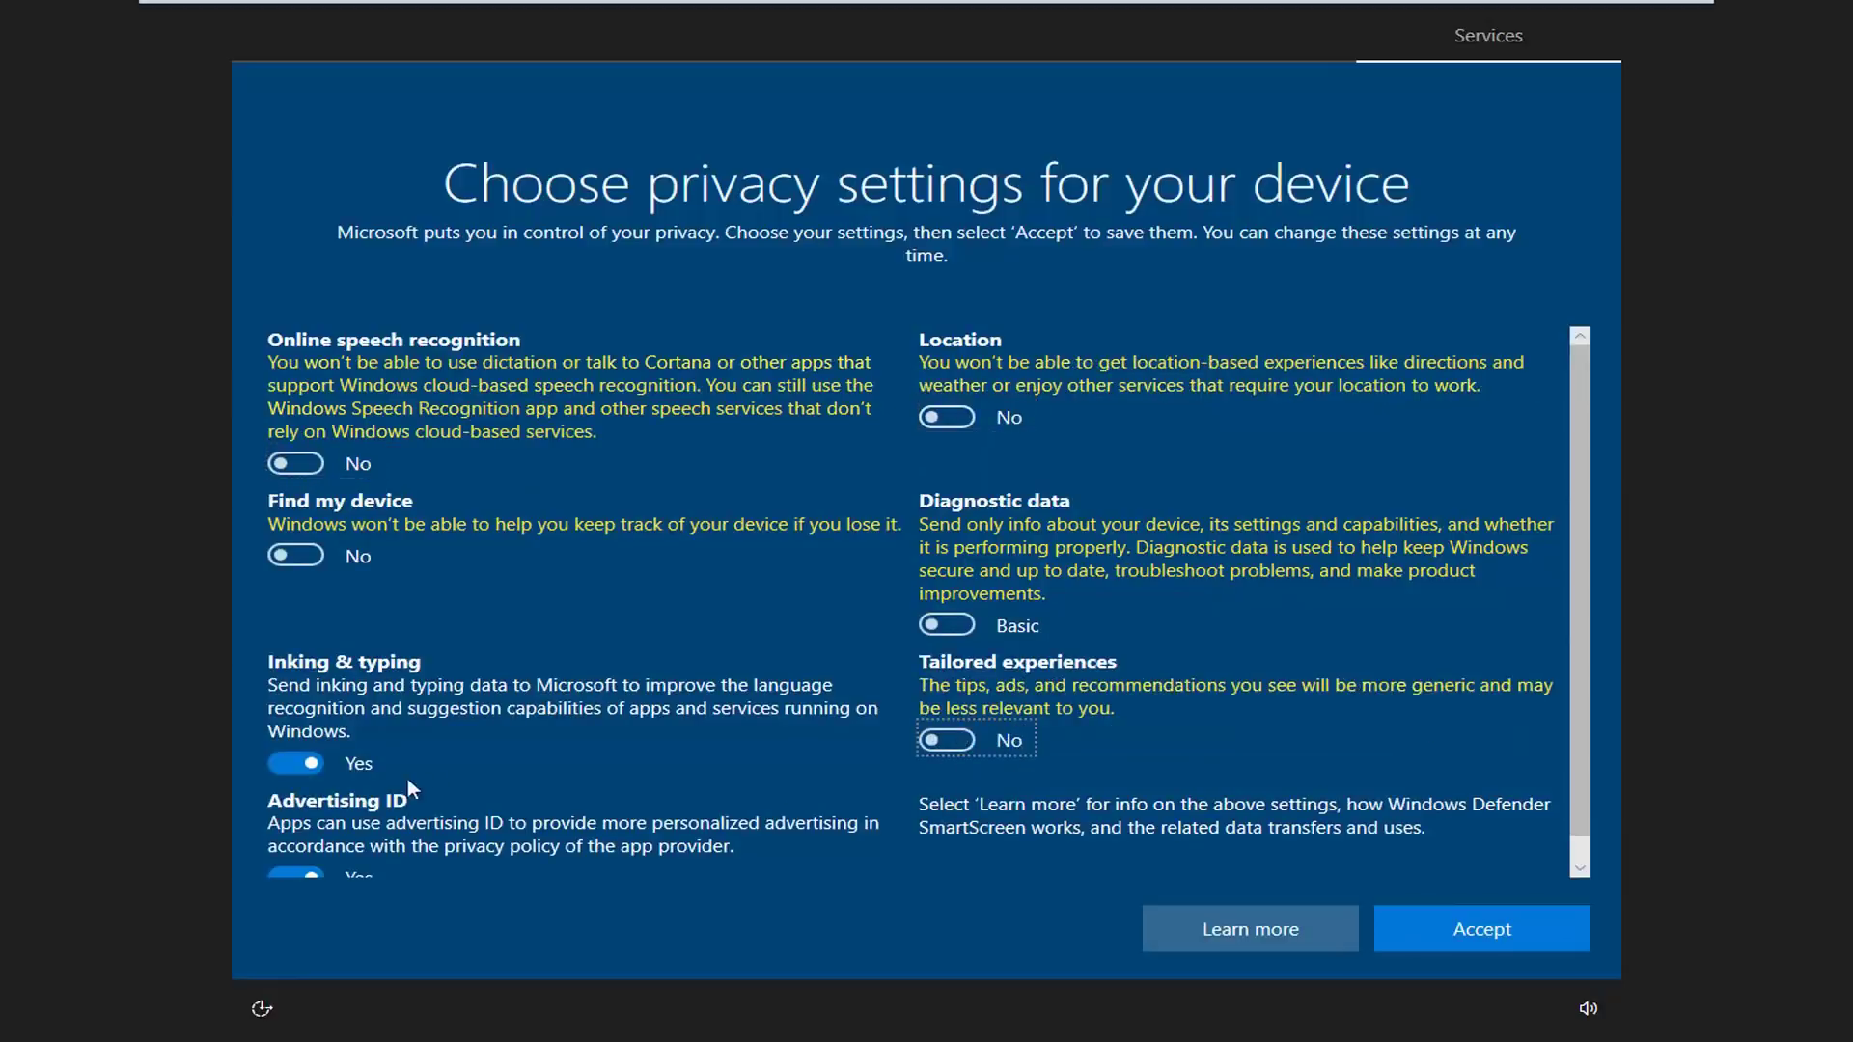
click(295, 763)
click(281, 853)
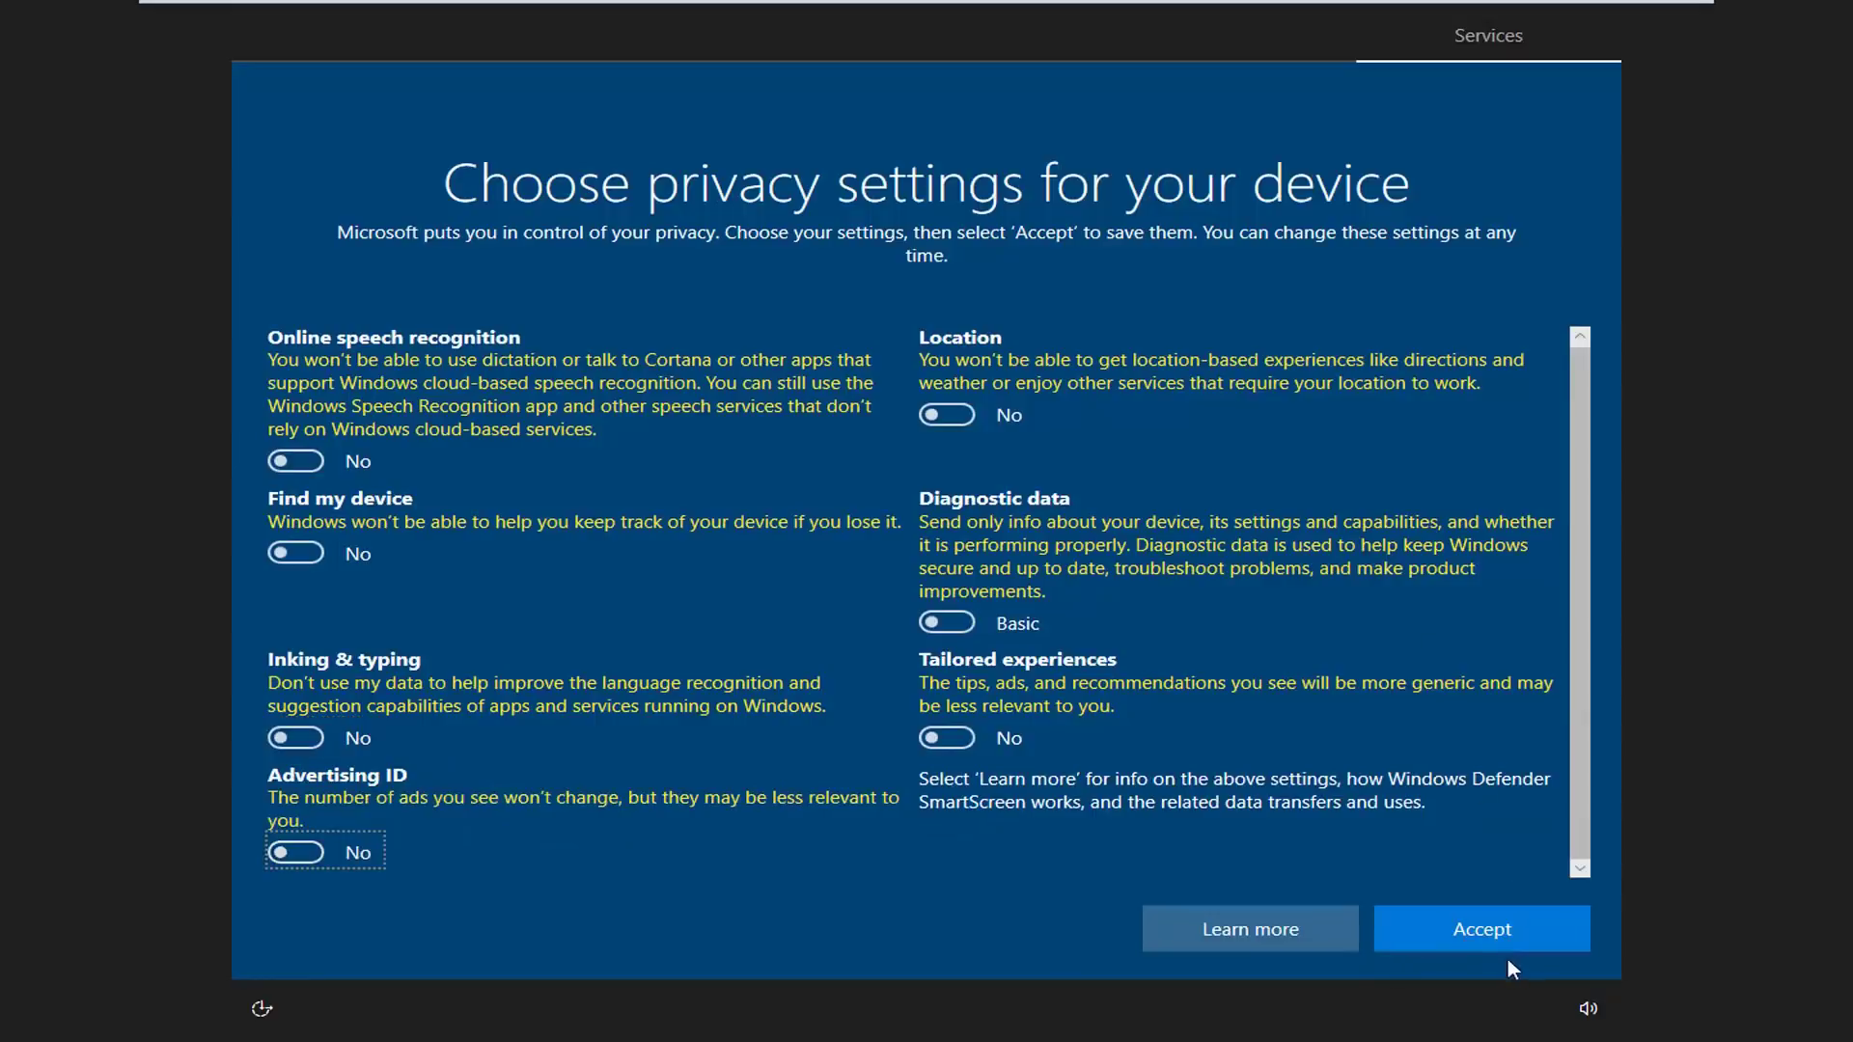
click(1485, 934)
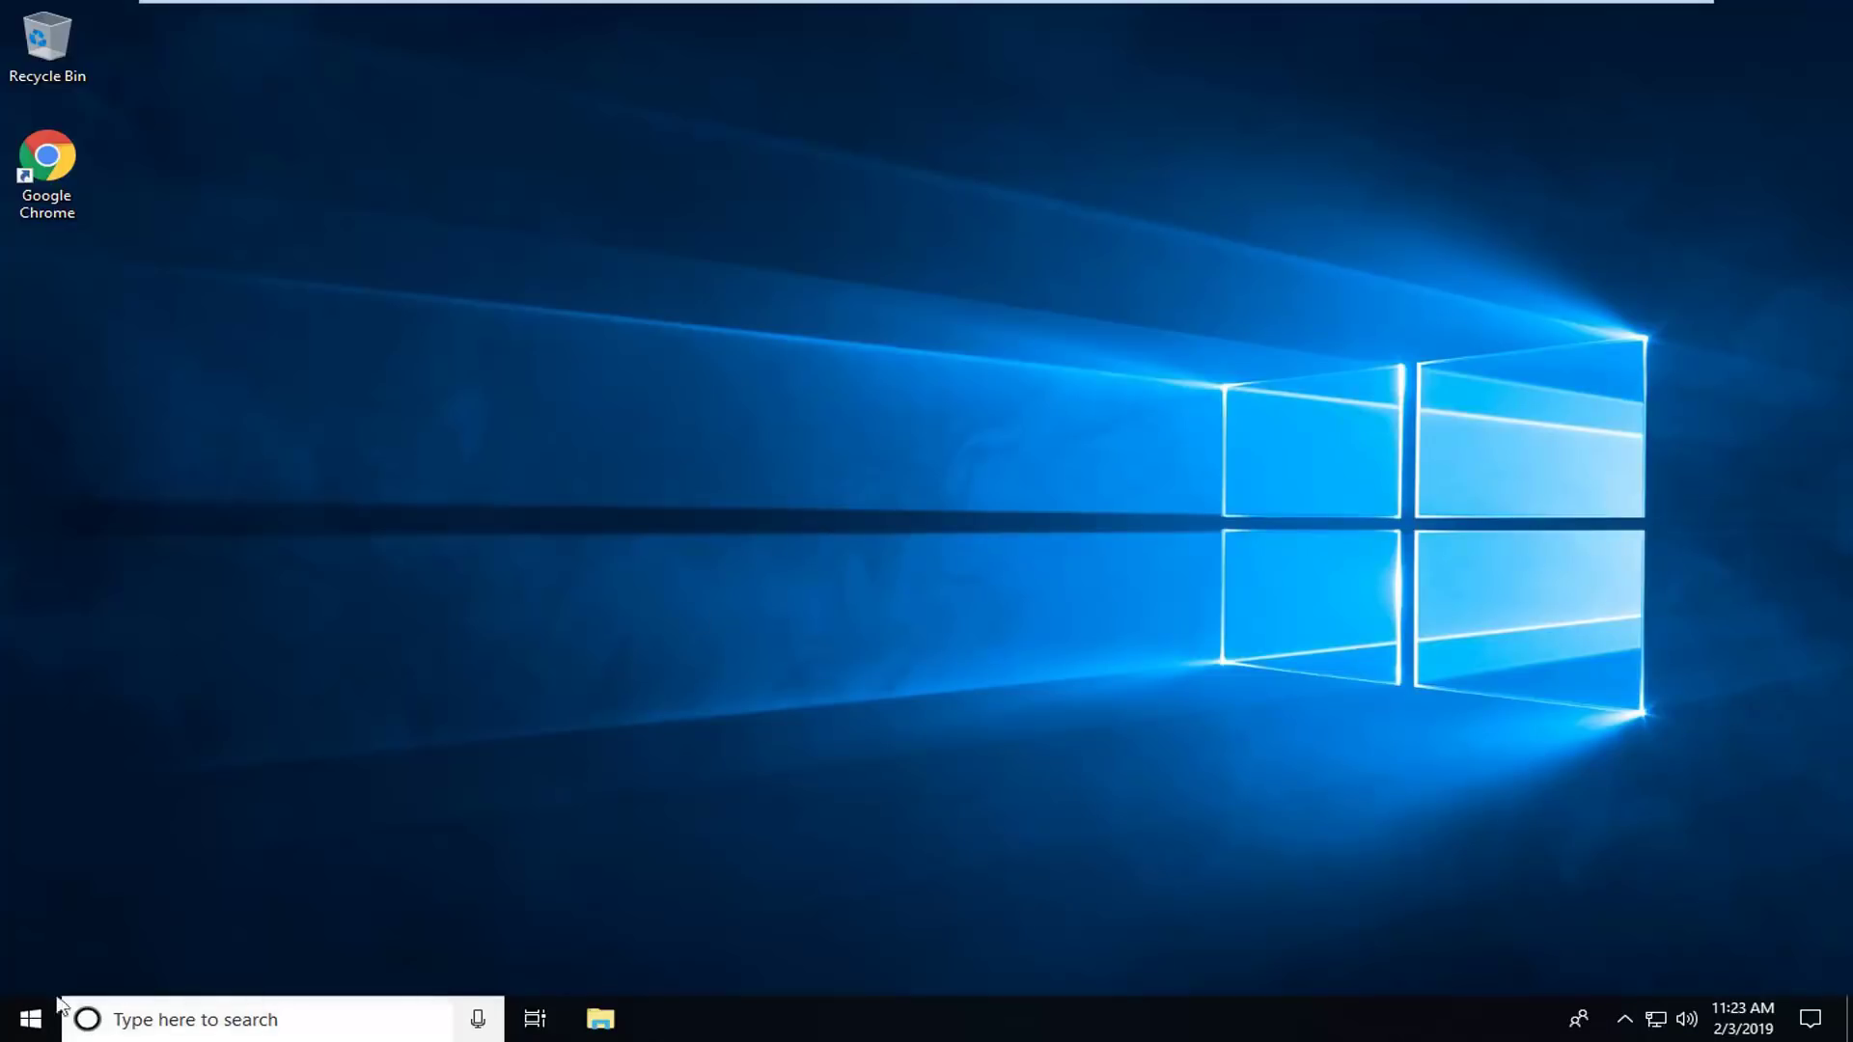
- Sign out of Administrator through the Start button's right-click Shut down or sign out menu
click(22, 1025)
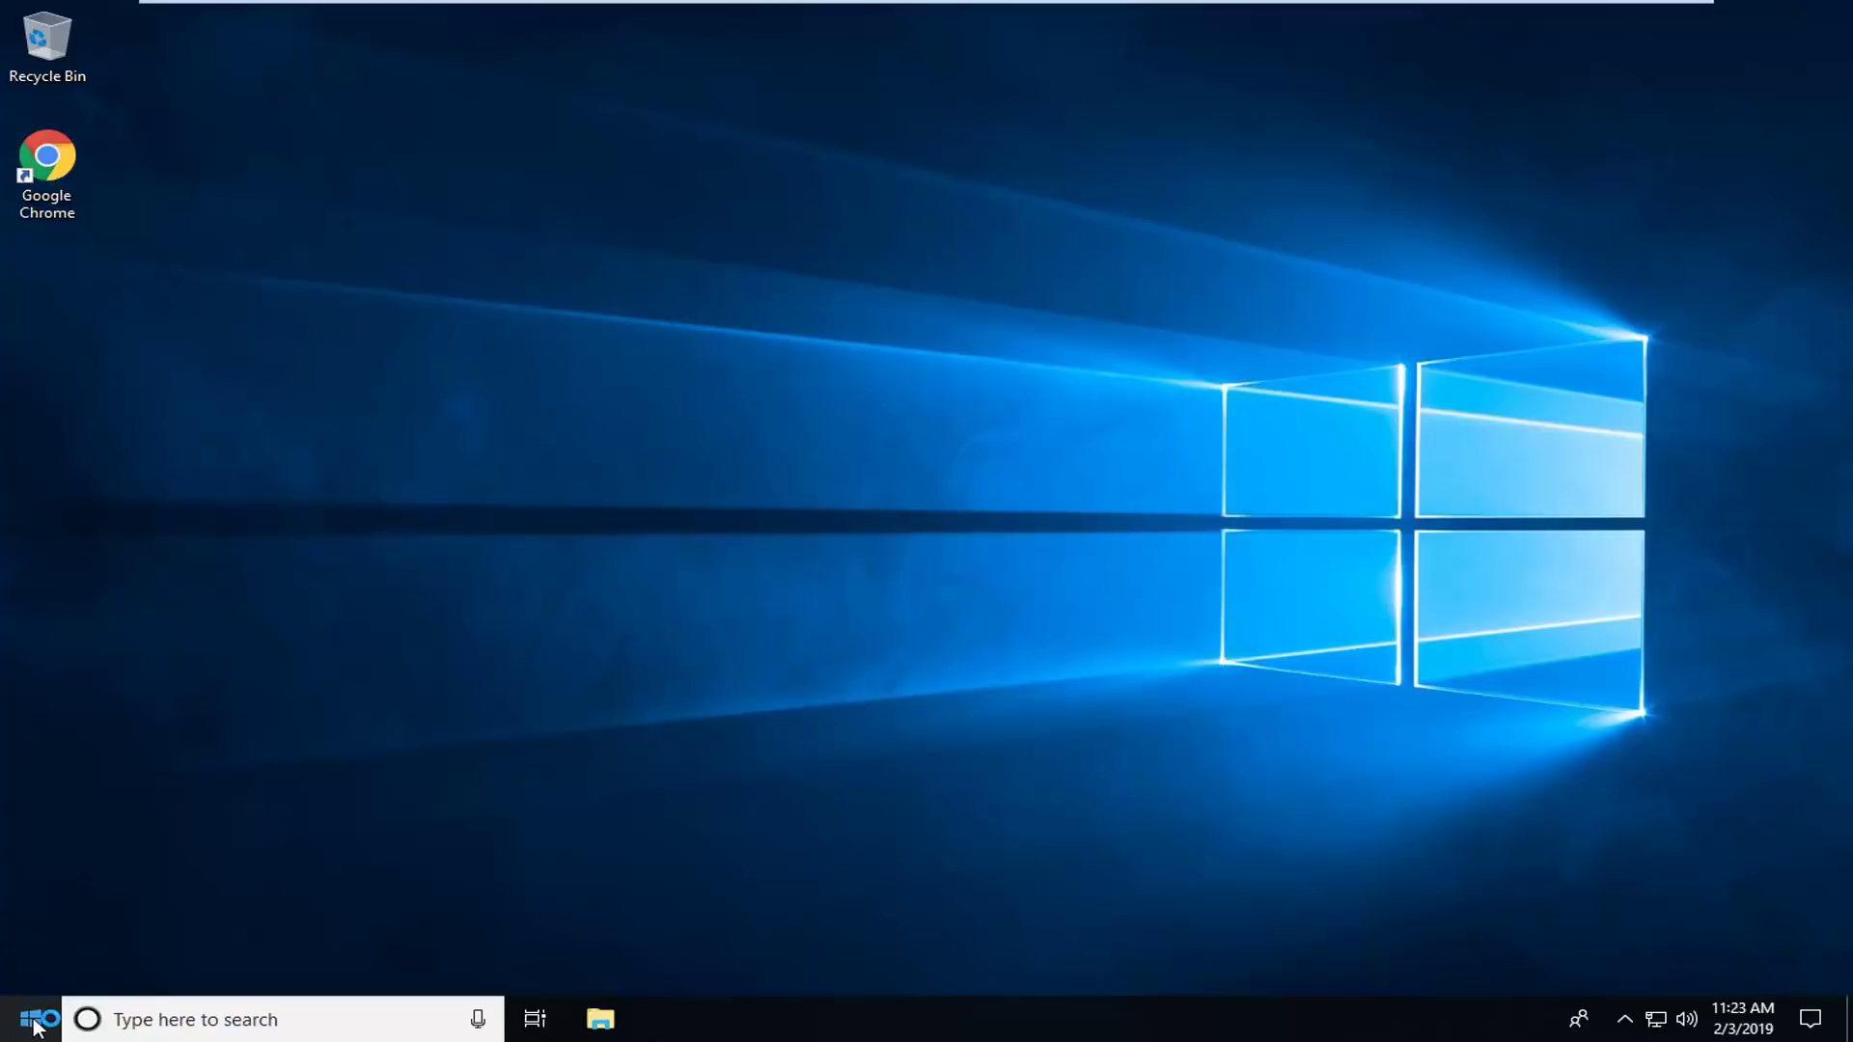
right_click(36, 1027)
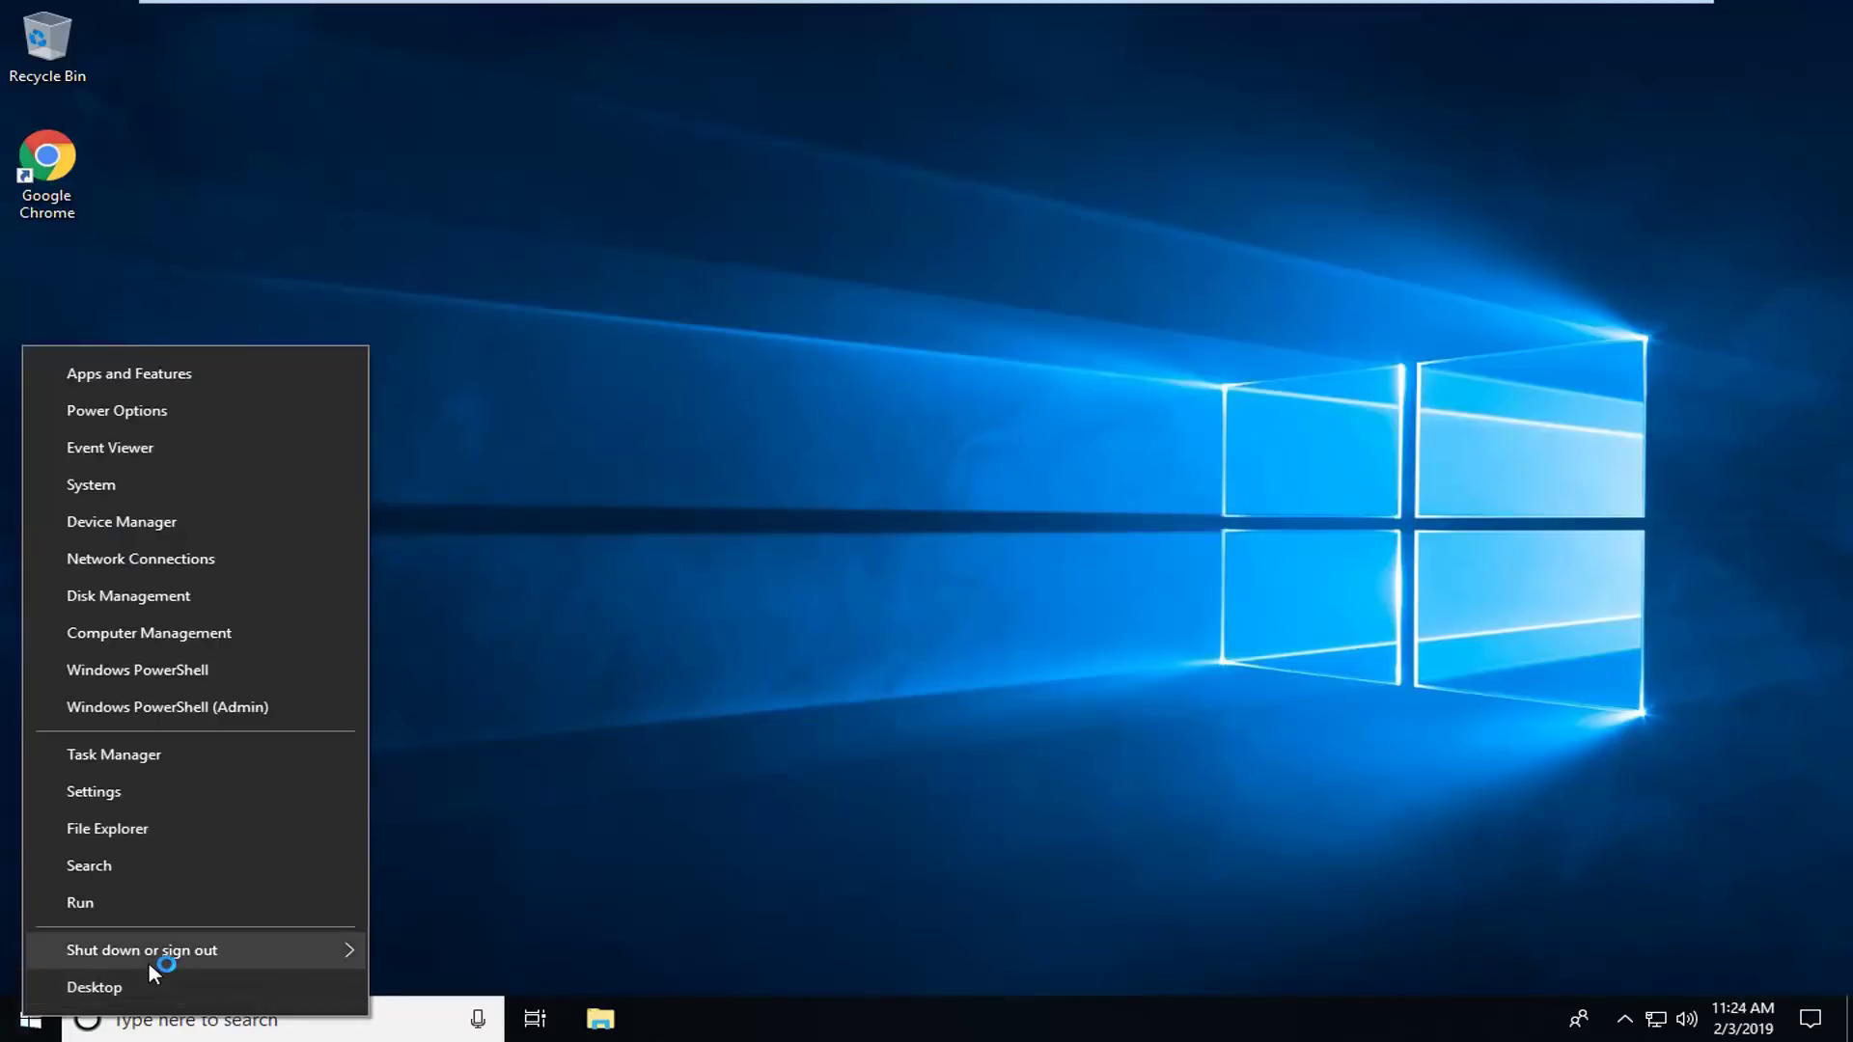
mouse_move(147, 961)
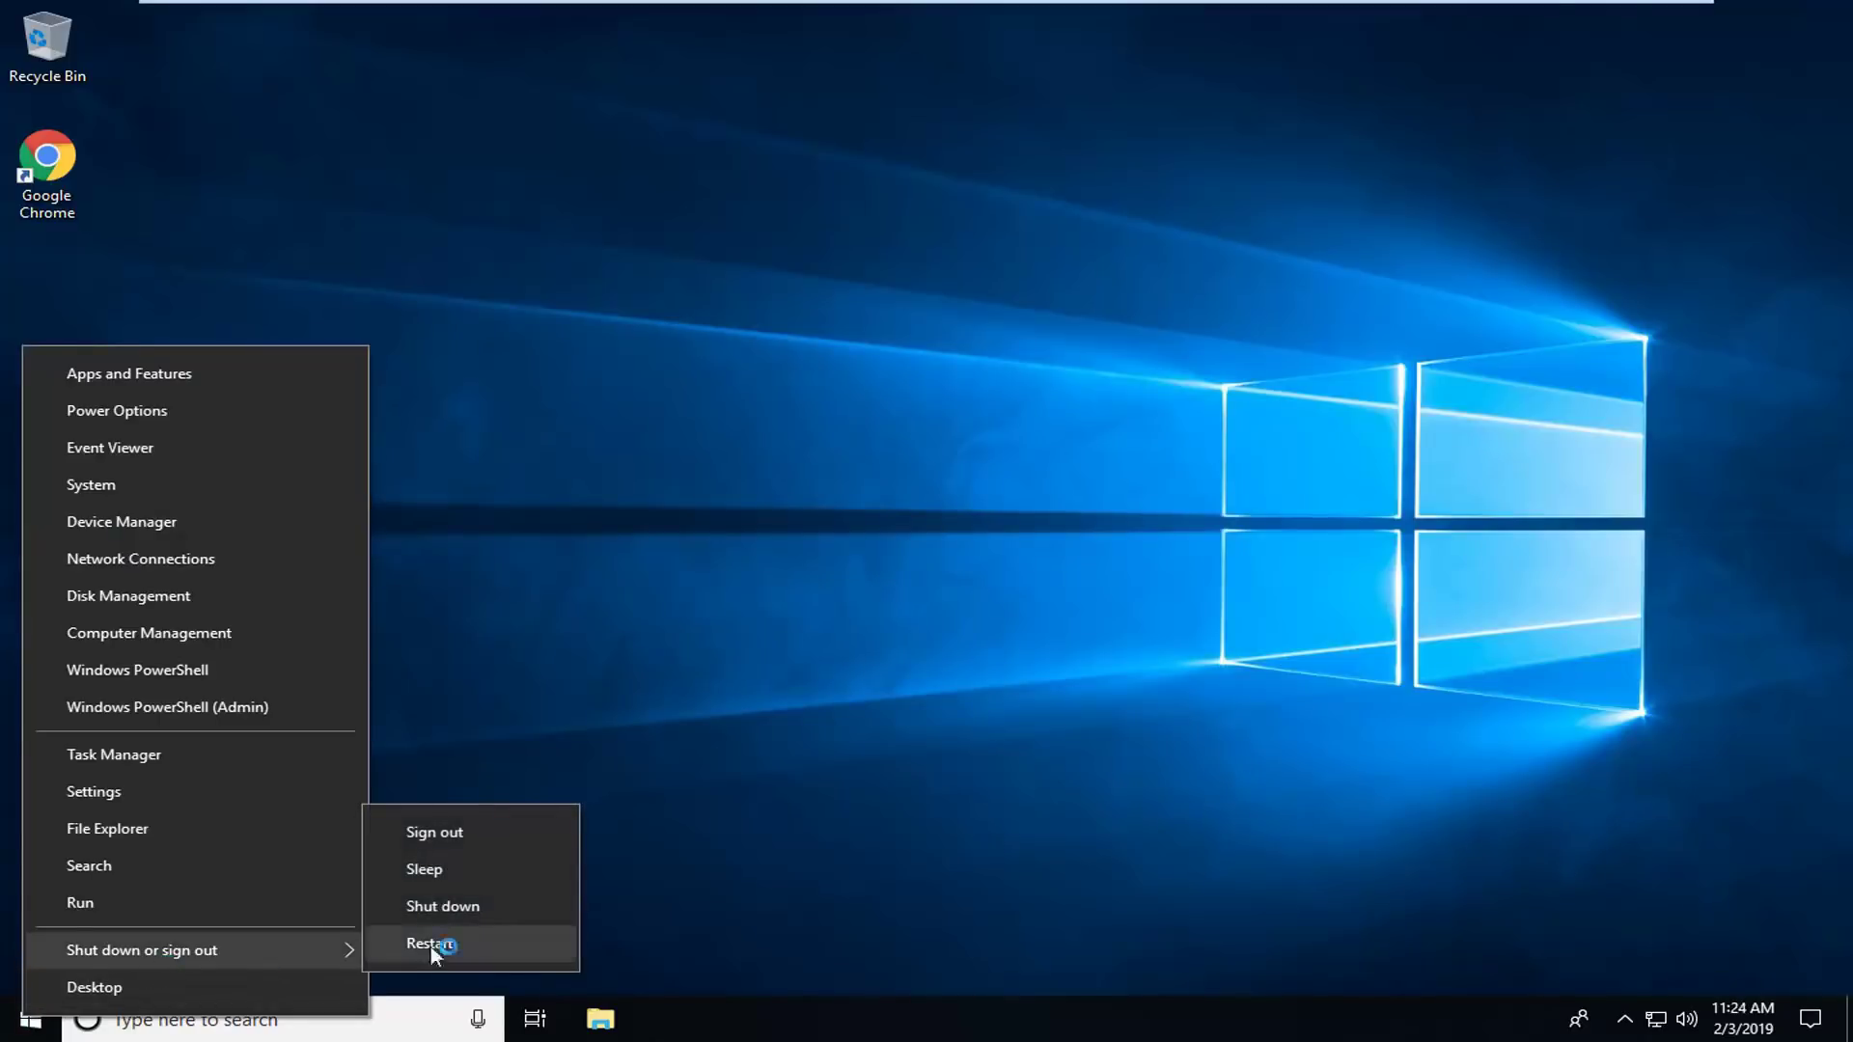
click(461, 826)
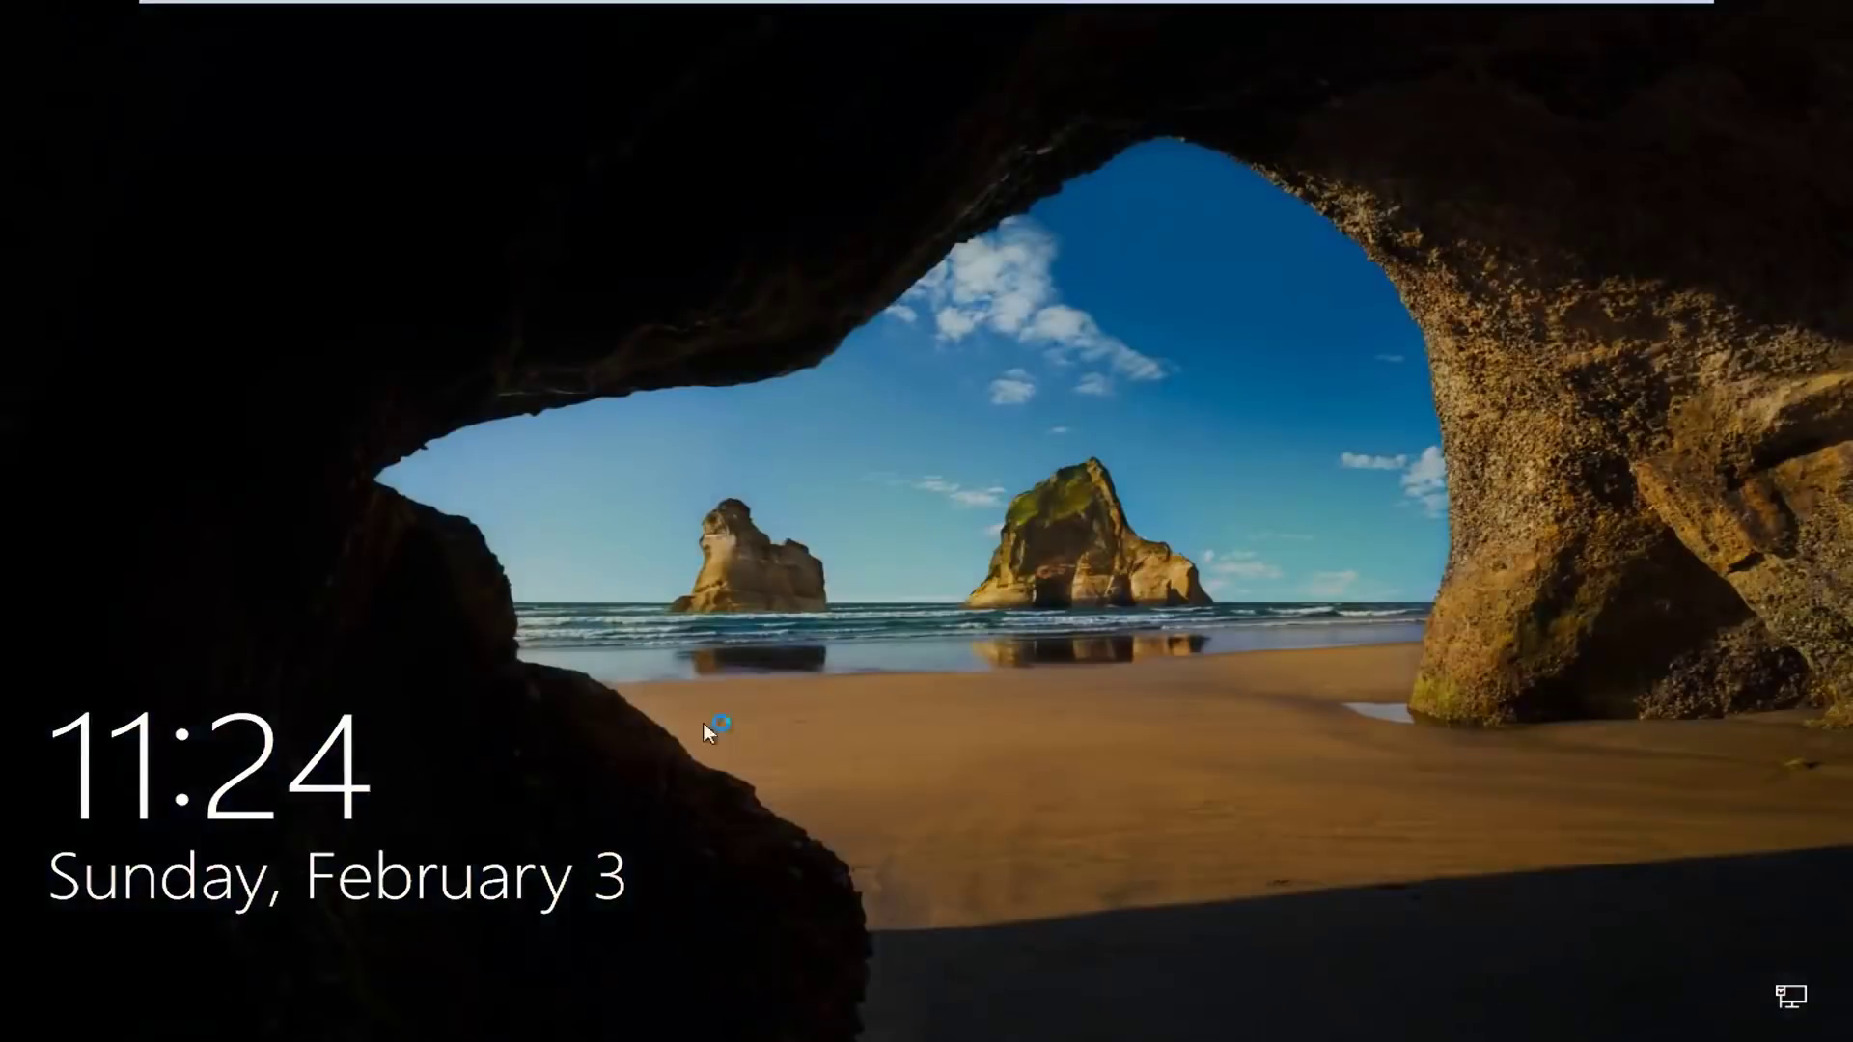
- Dismiss the lock screen and sign in to the regular user account
click(703, 721)
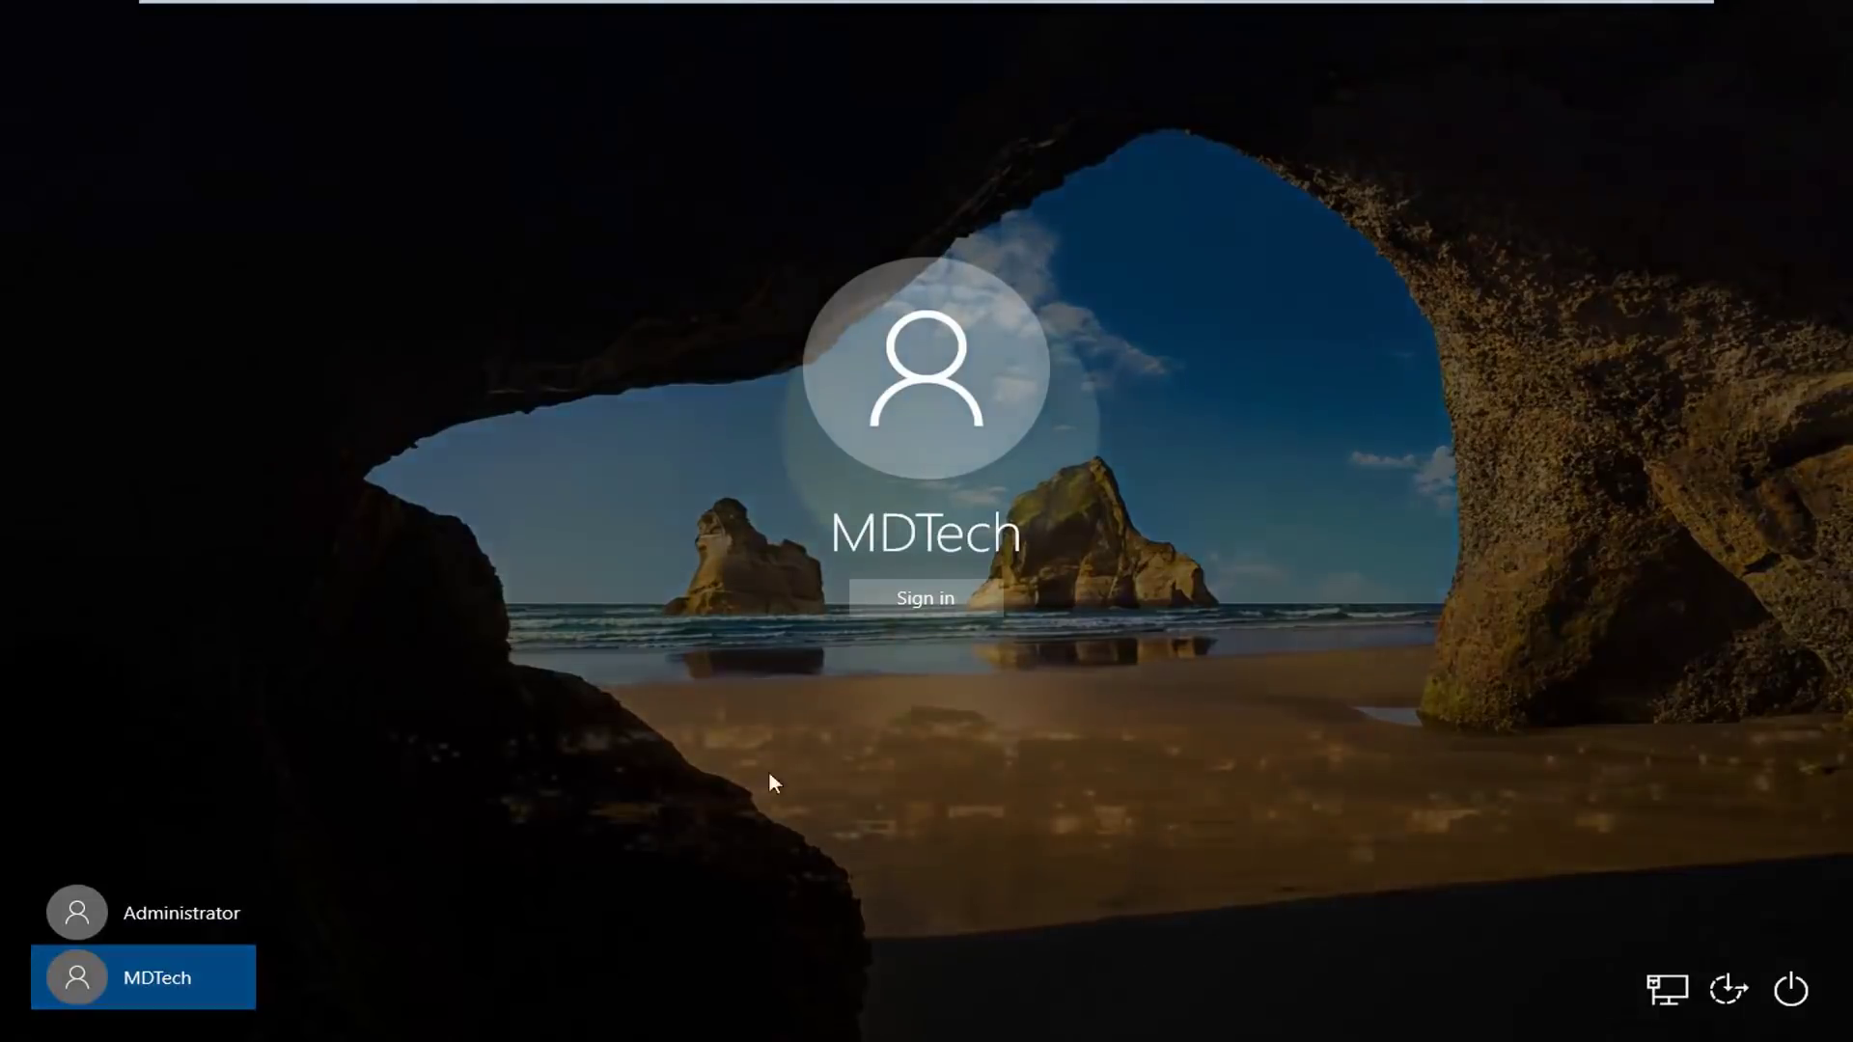
click(926, 598)
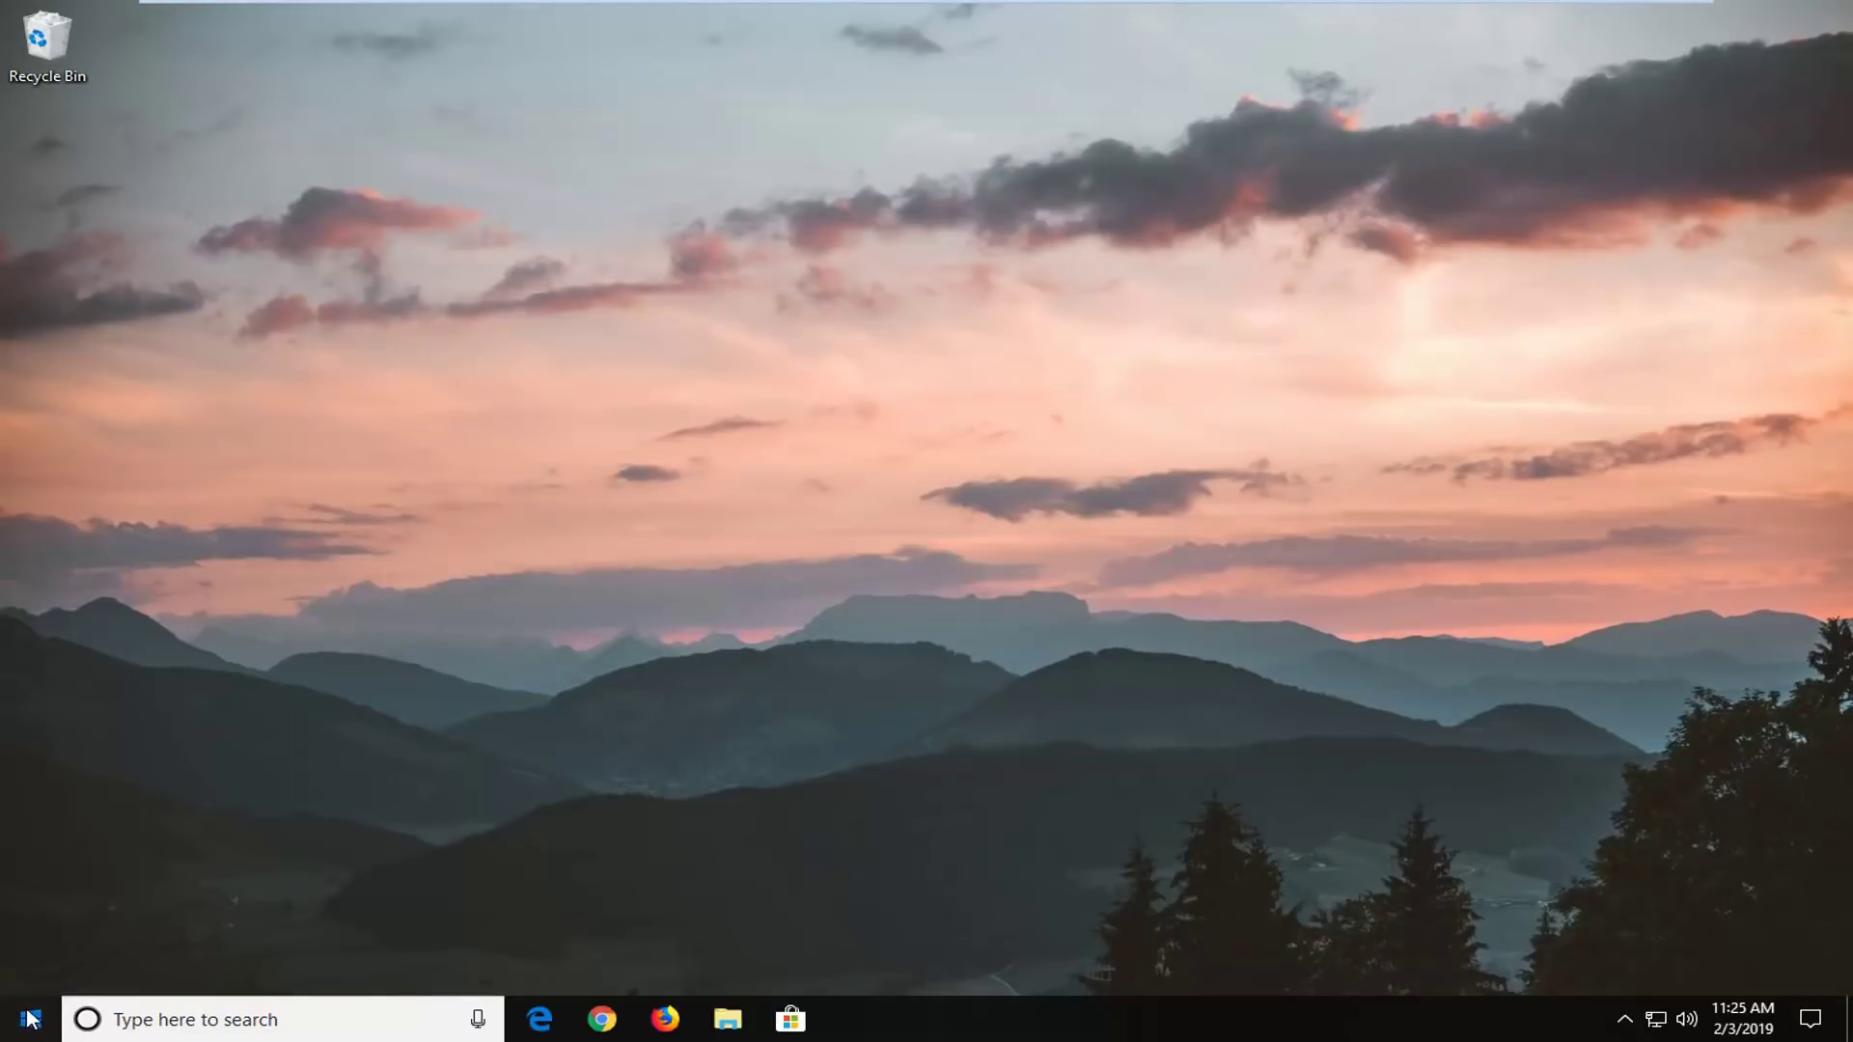
- Search Start for cmd and run Command Prompt as administrator
click(29, 1018)
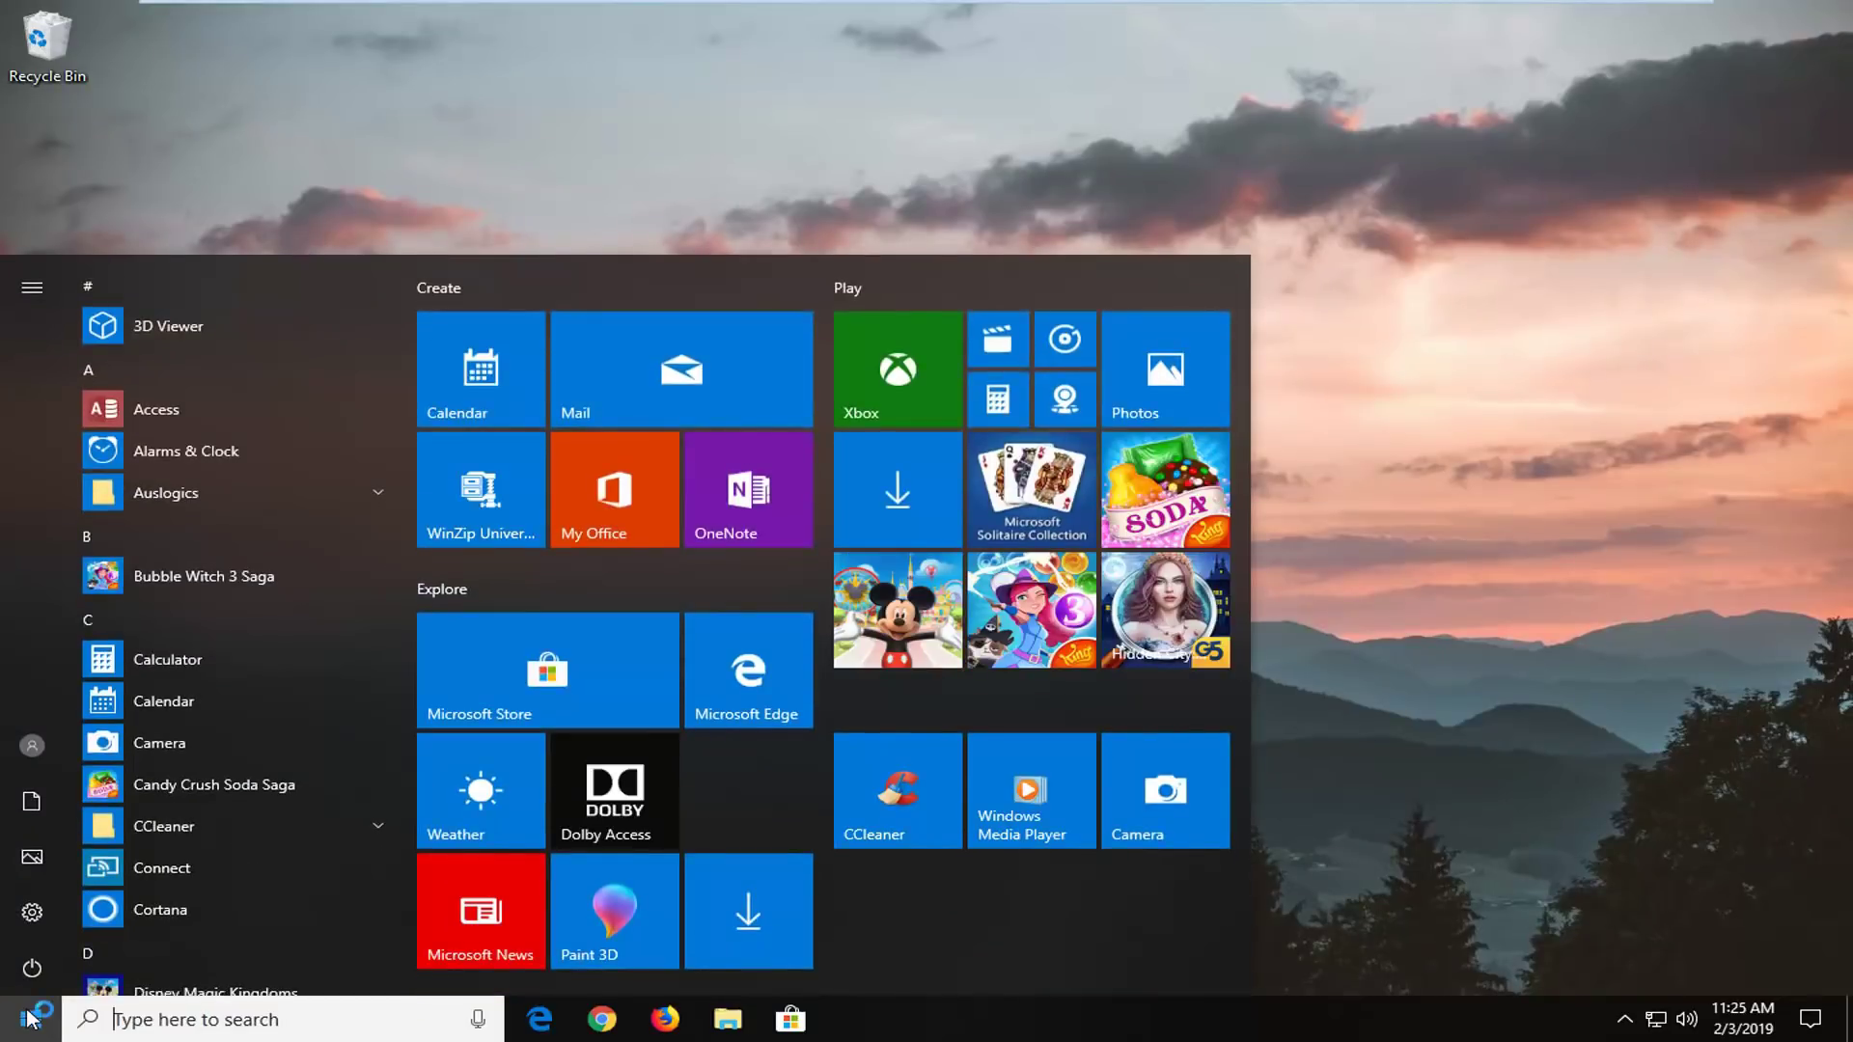
text(cmd)
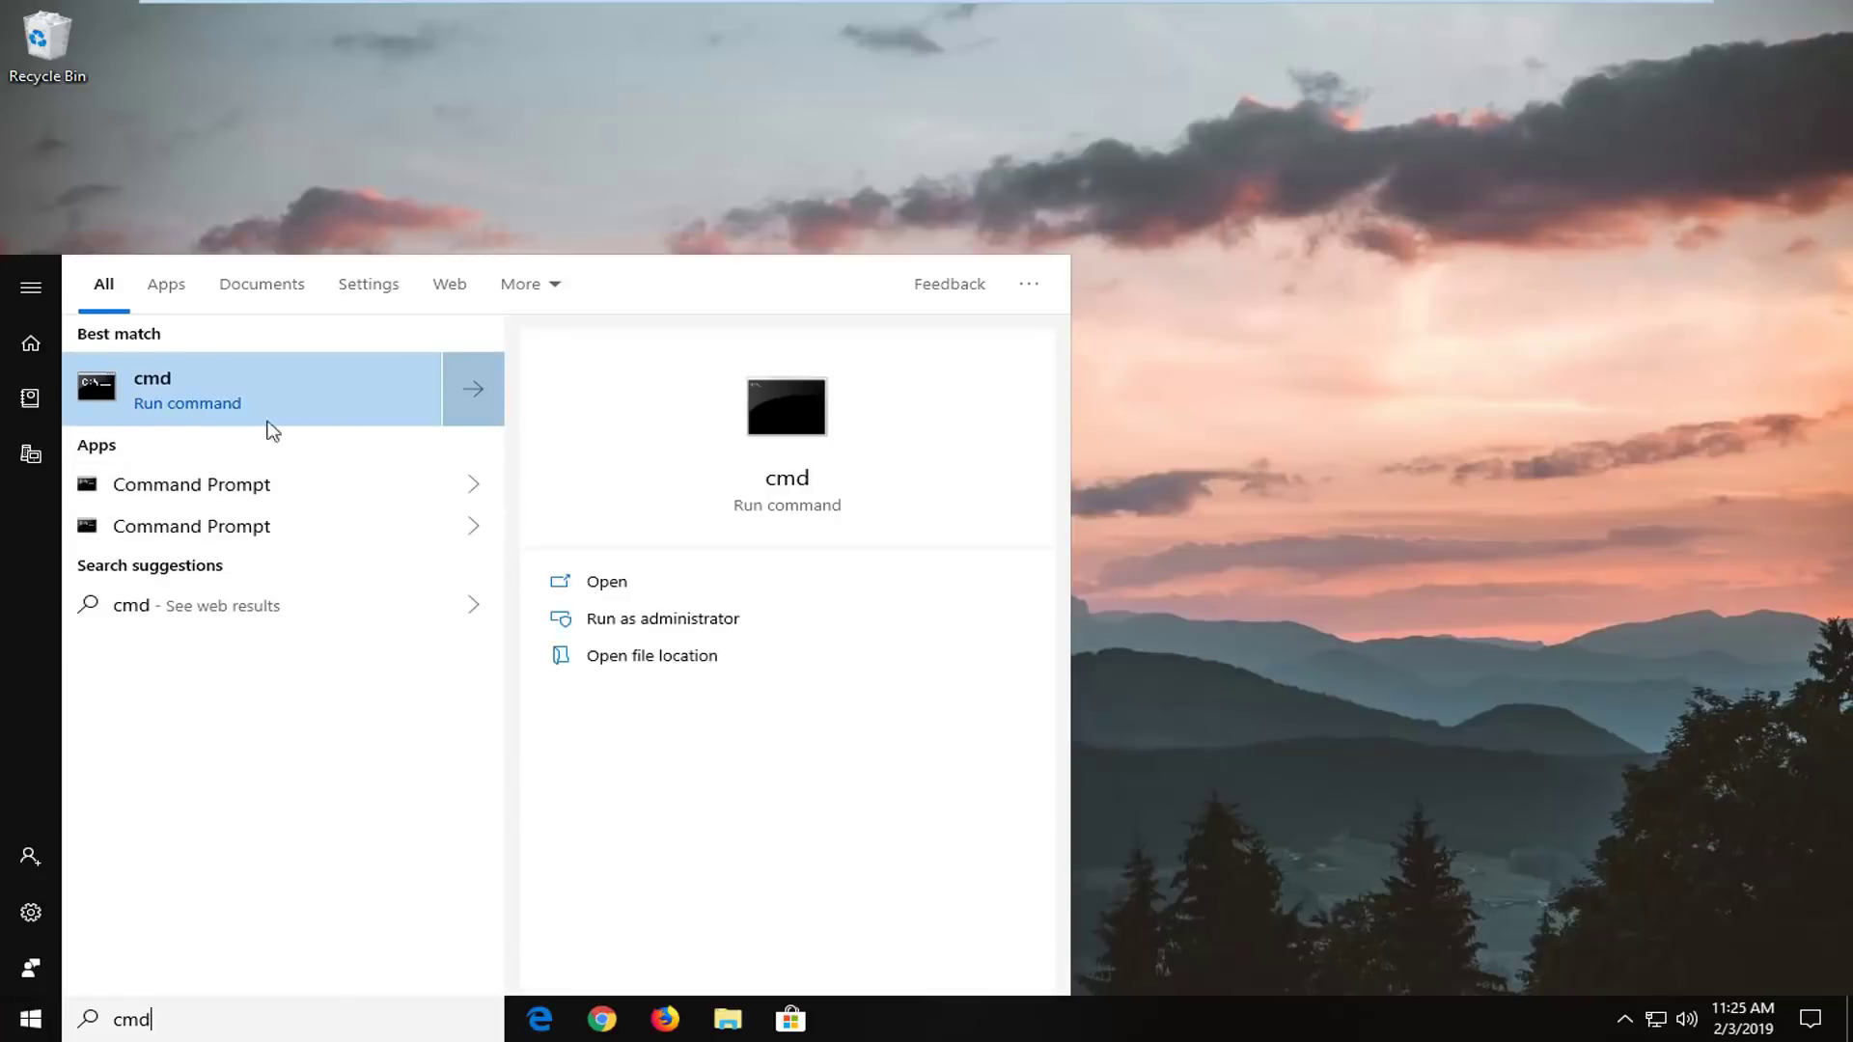
right_click(148, 396)
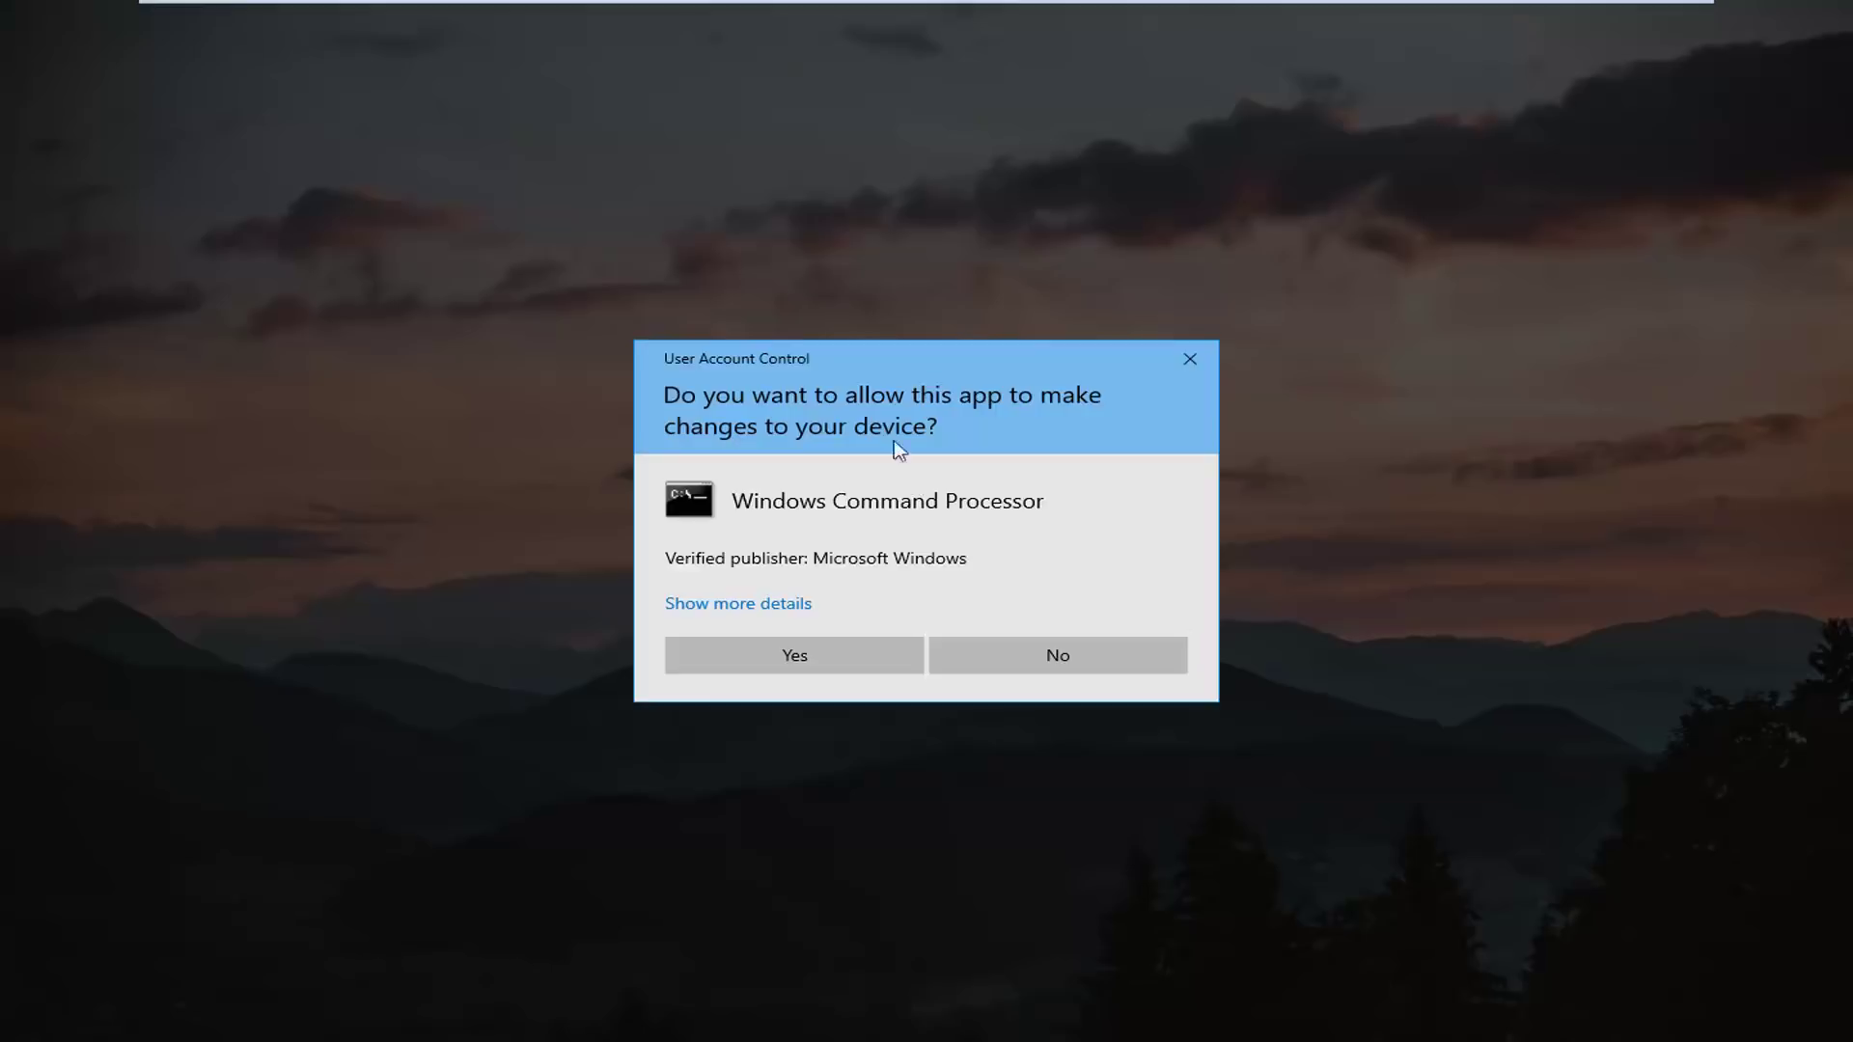
- Approve elevation, run 'net user administrator /active:no', and close the Command Prompt window
click(782, 662)
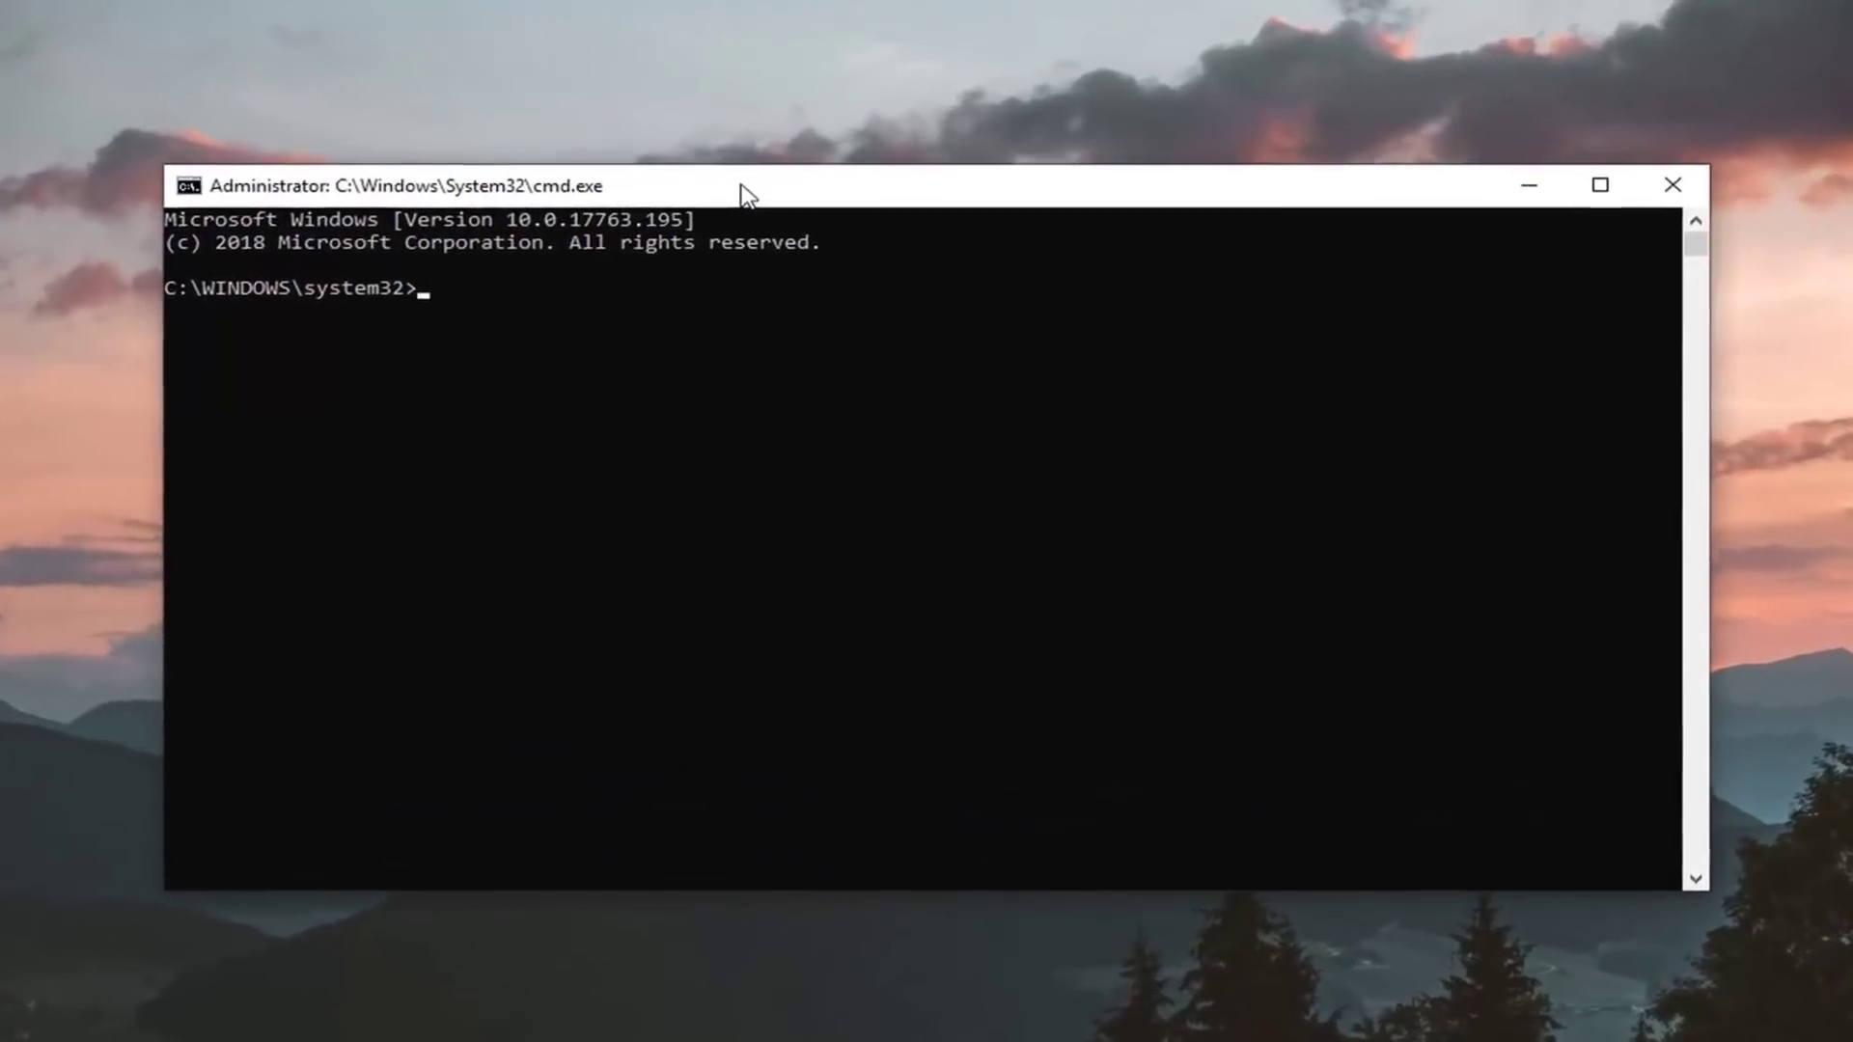
text(net us)
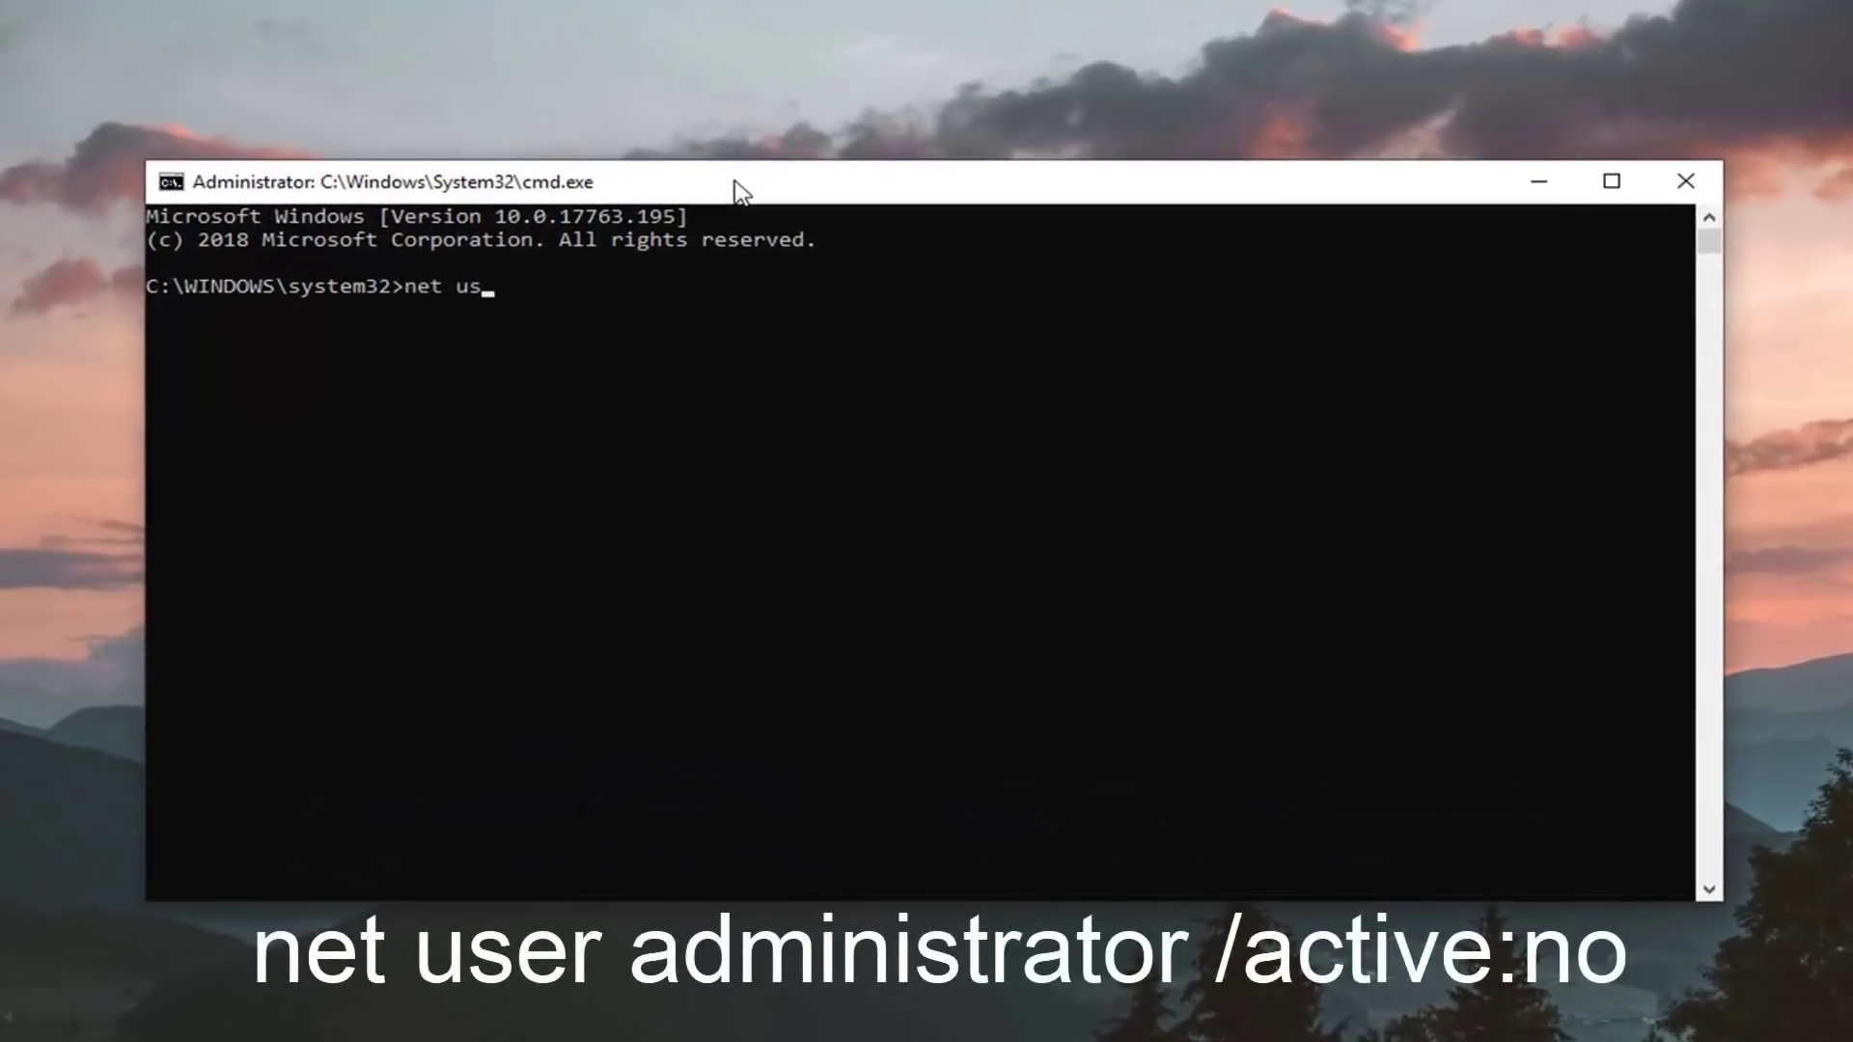
text(er administrator )
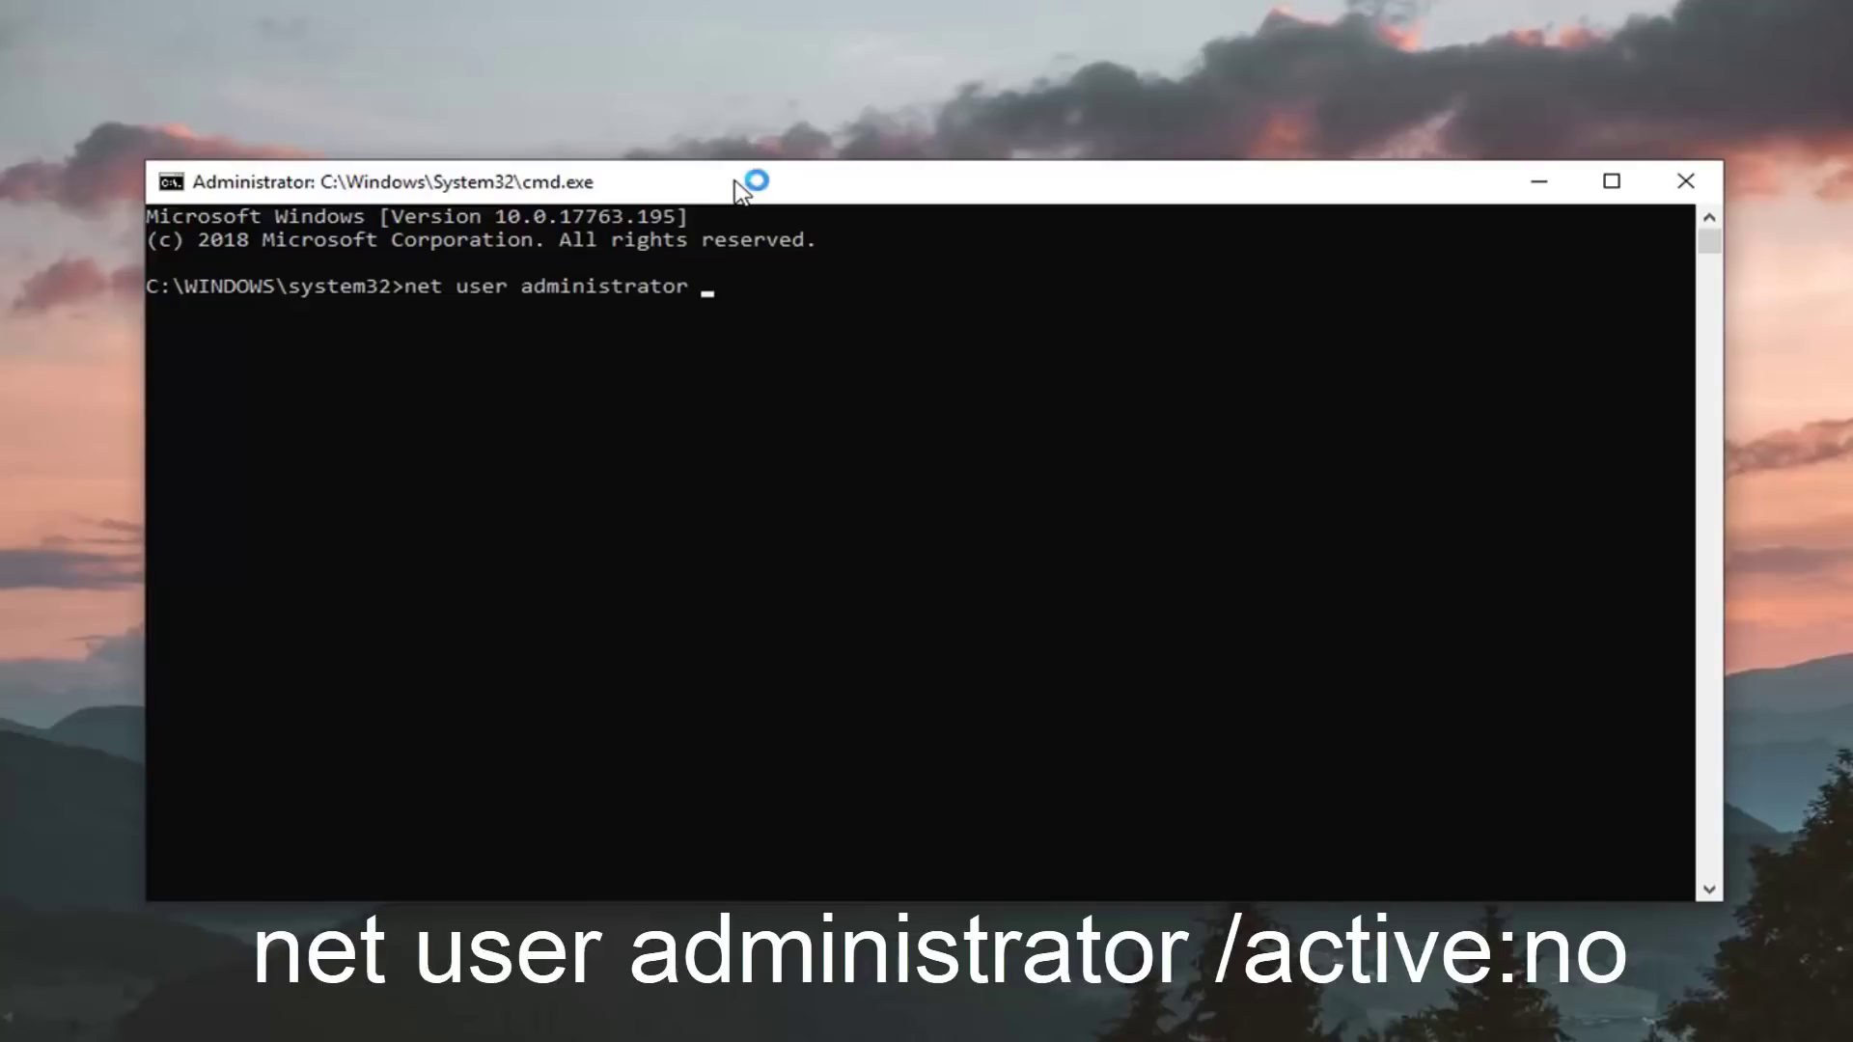
text(/active:no)
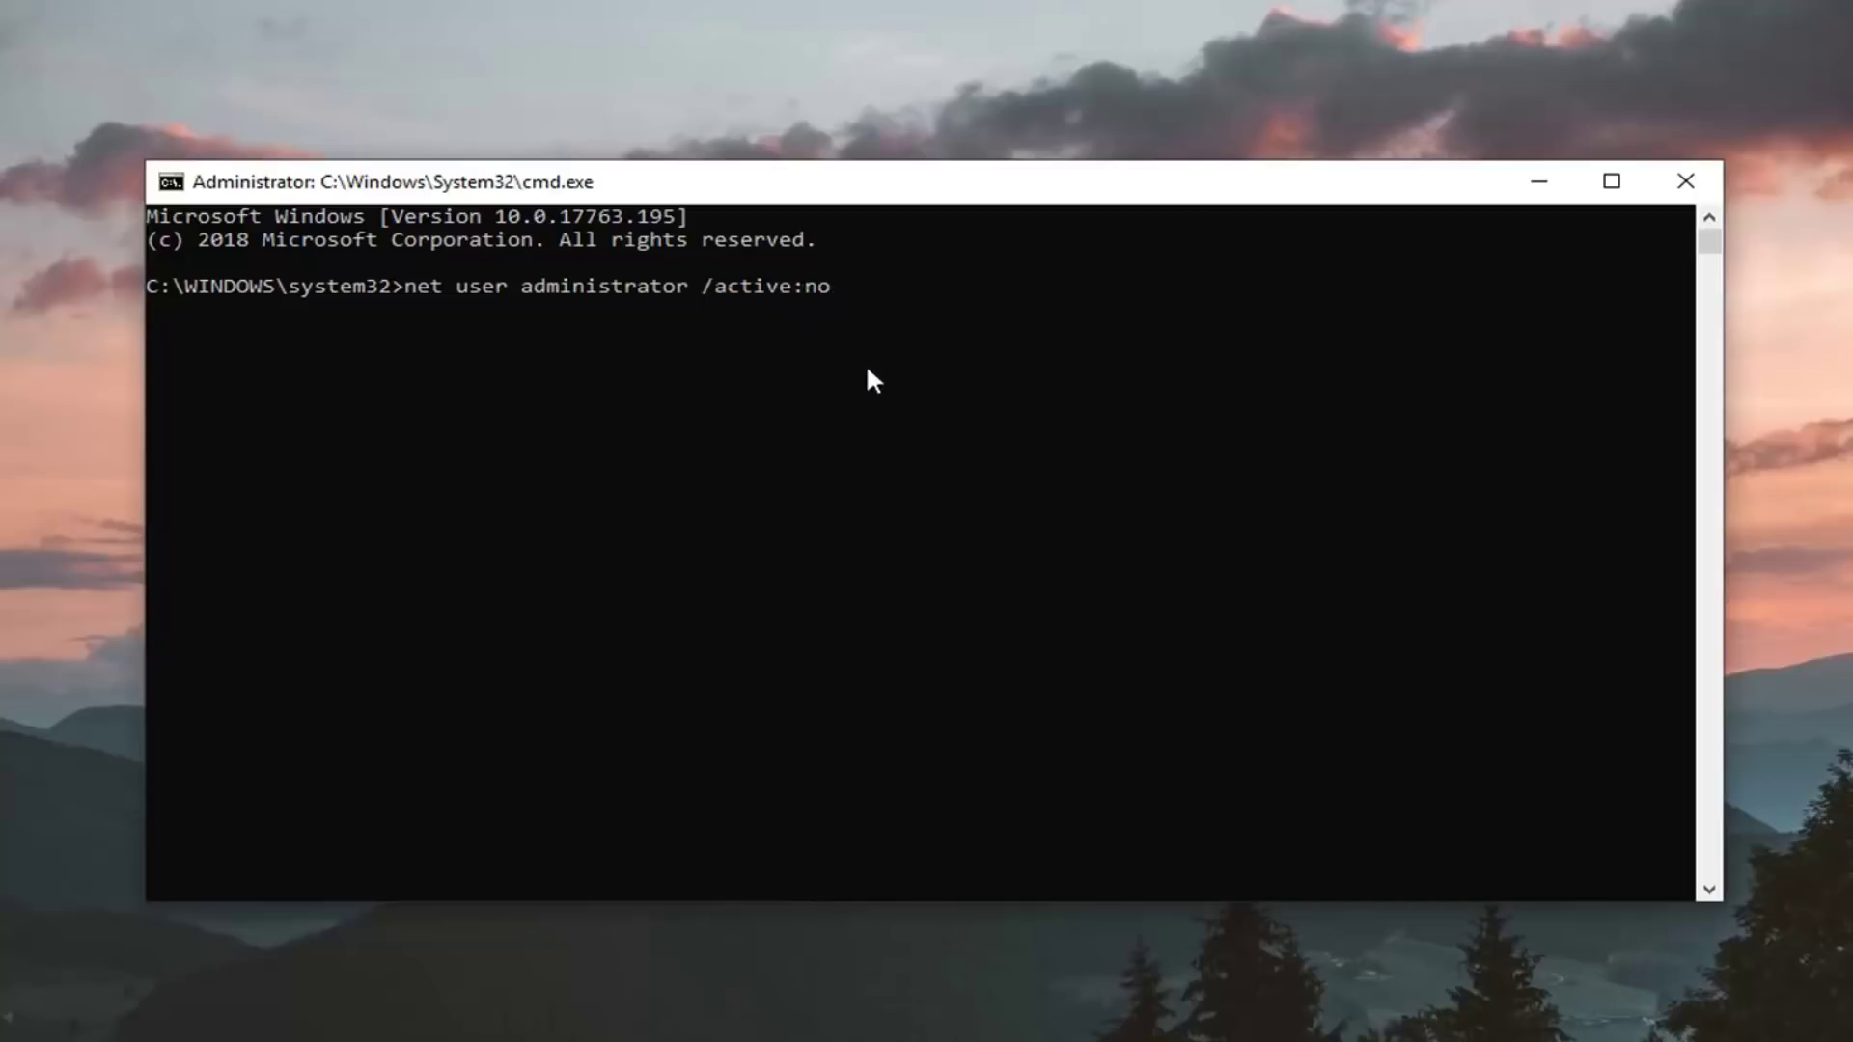
key(Return)
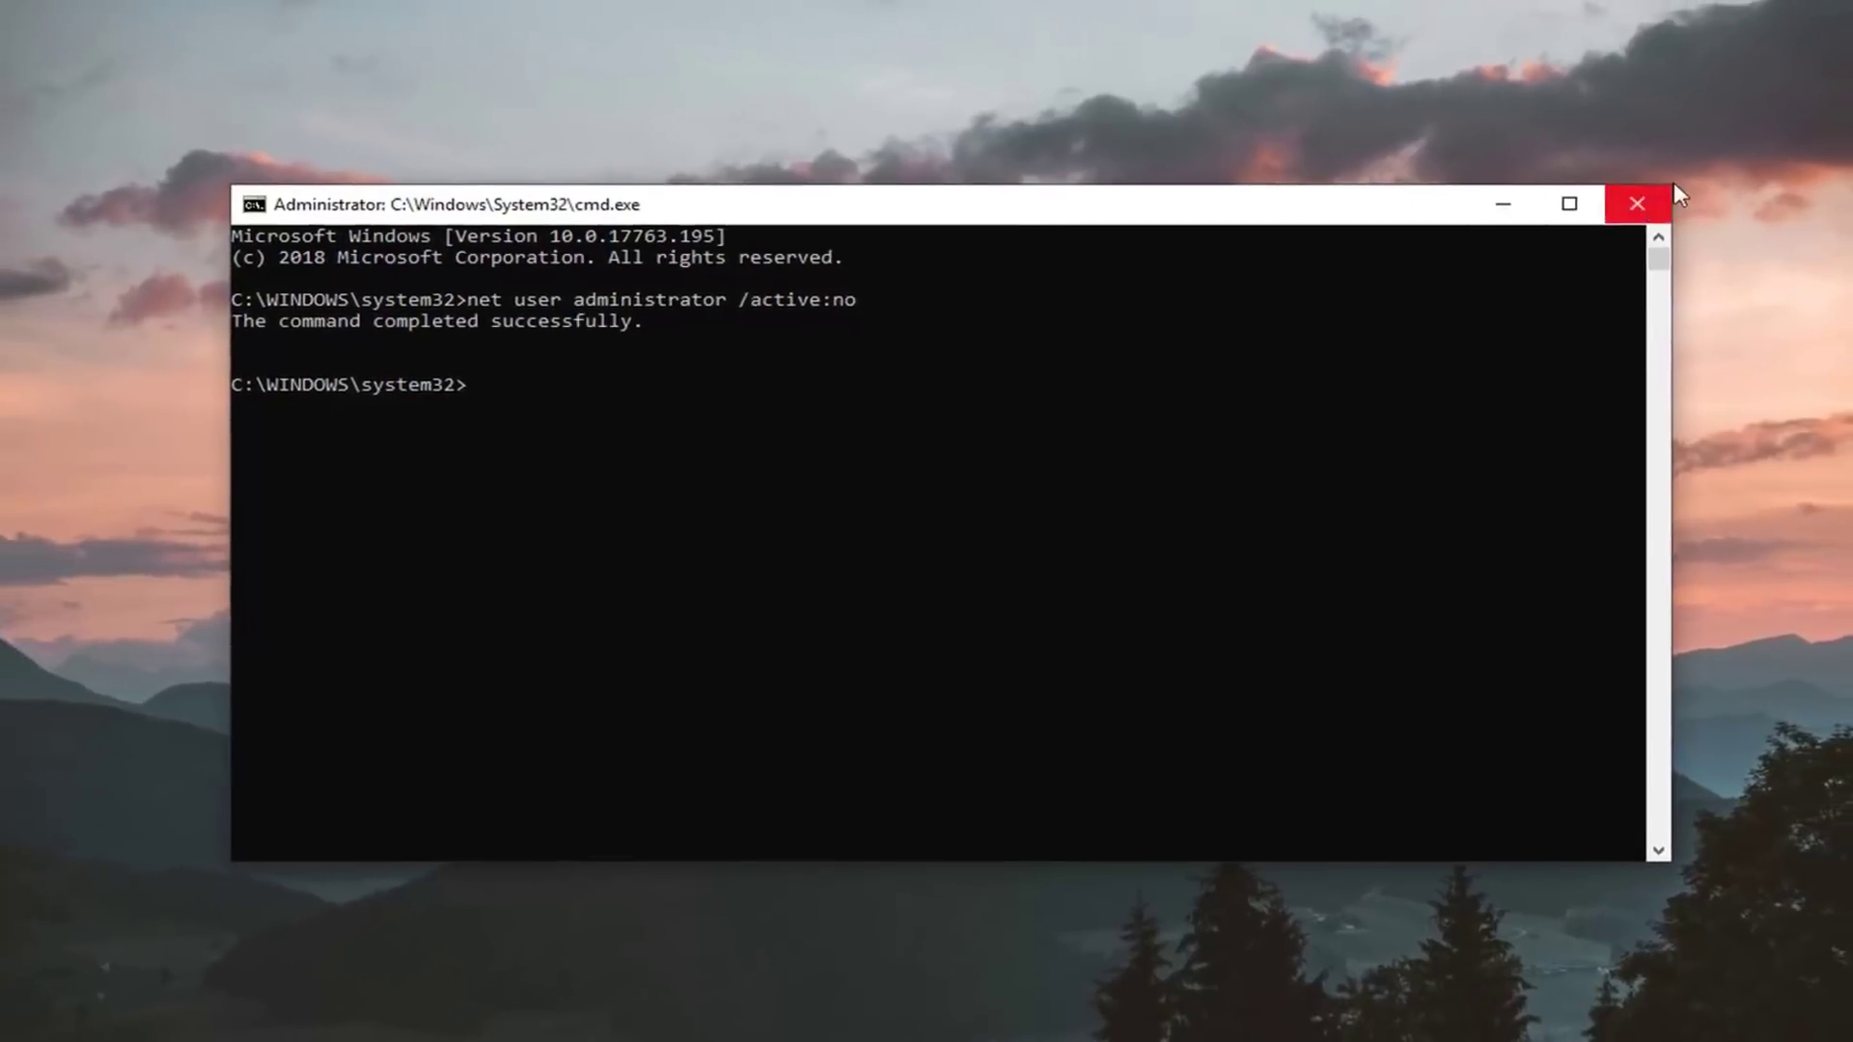
click(1652, 201)
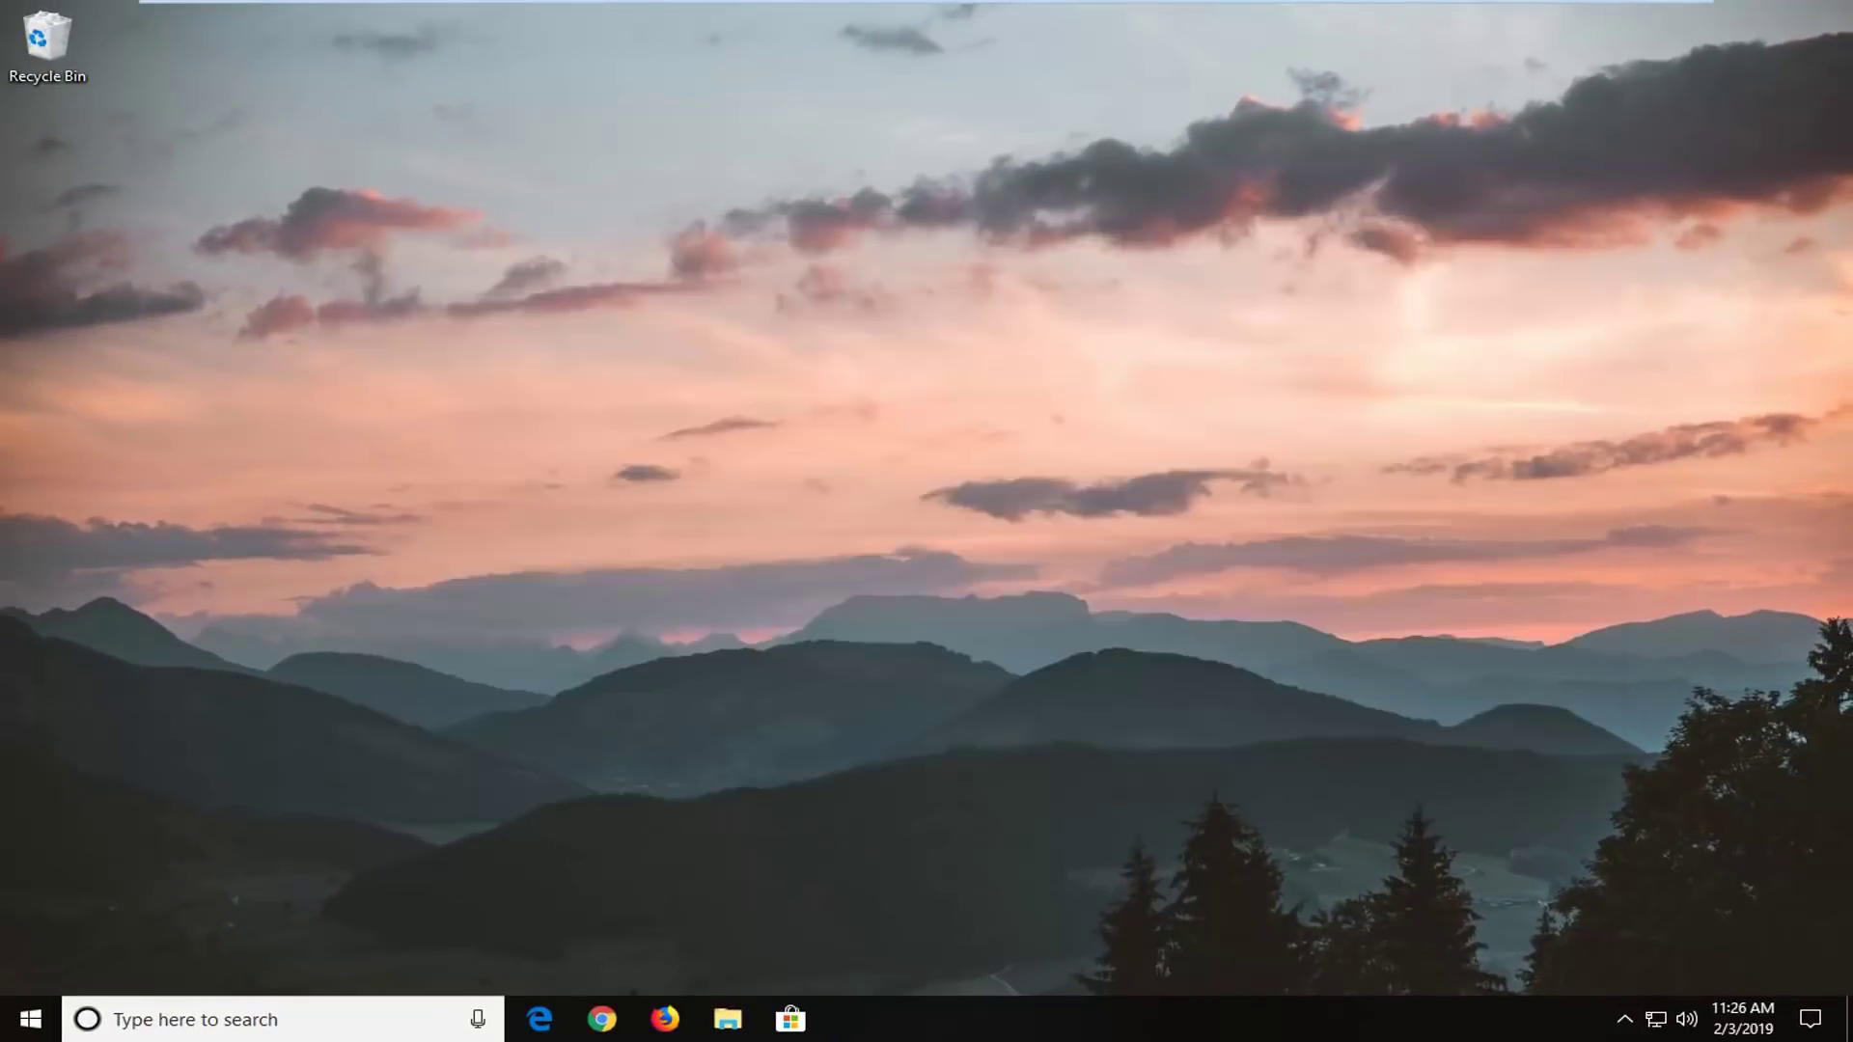